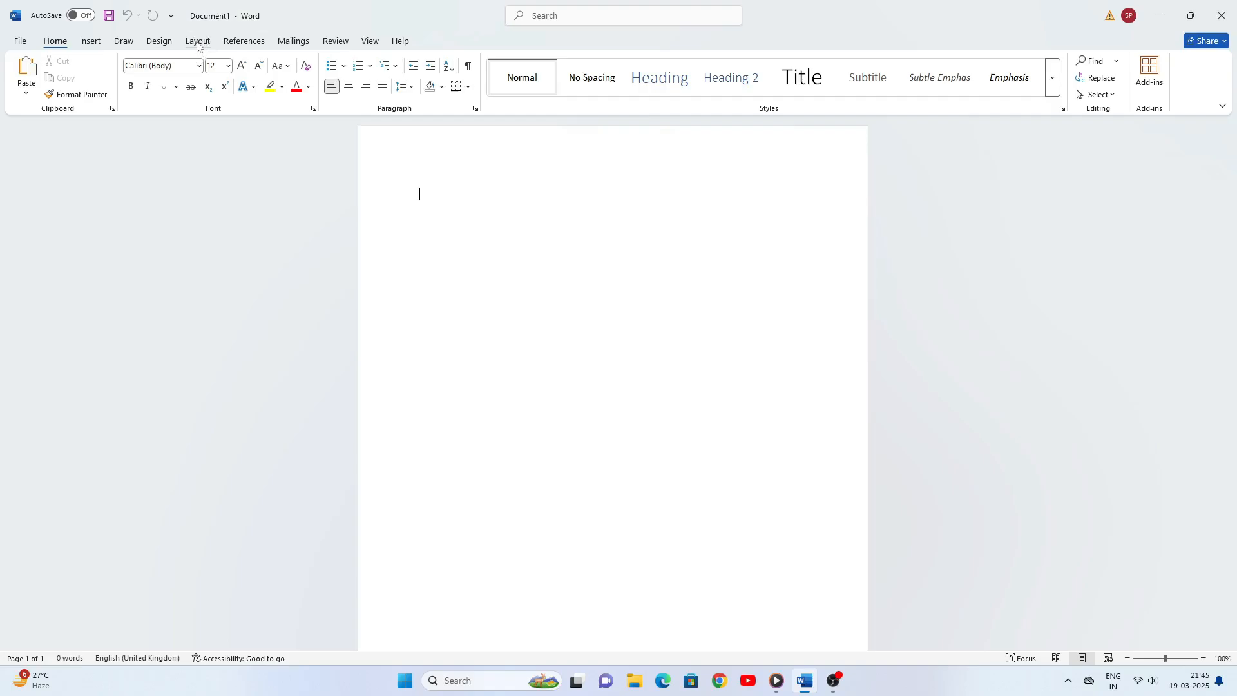
# - Fill the blank document with sample text using the formula =rand(10,10)
pyautogui.click(199, 43)
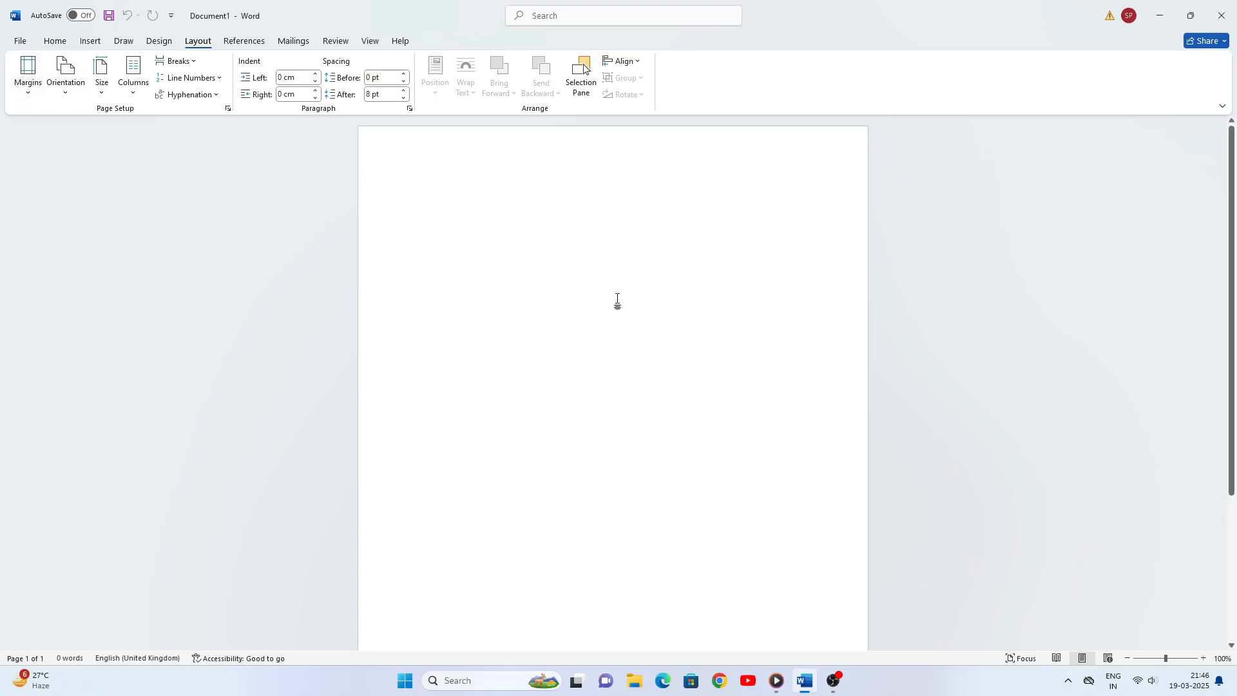
pyautogui.write('=rand')
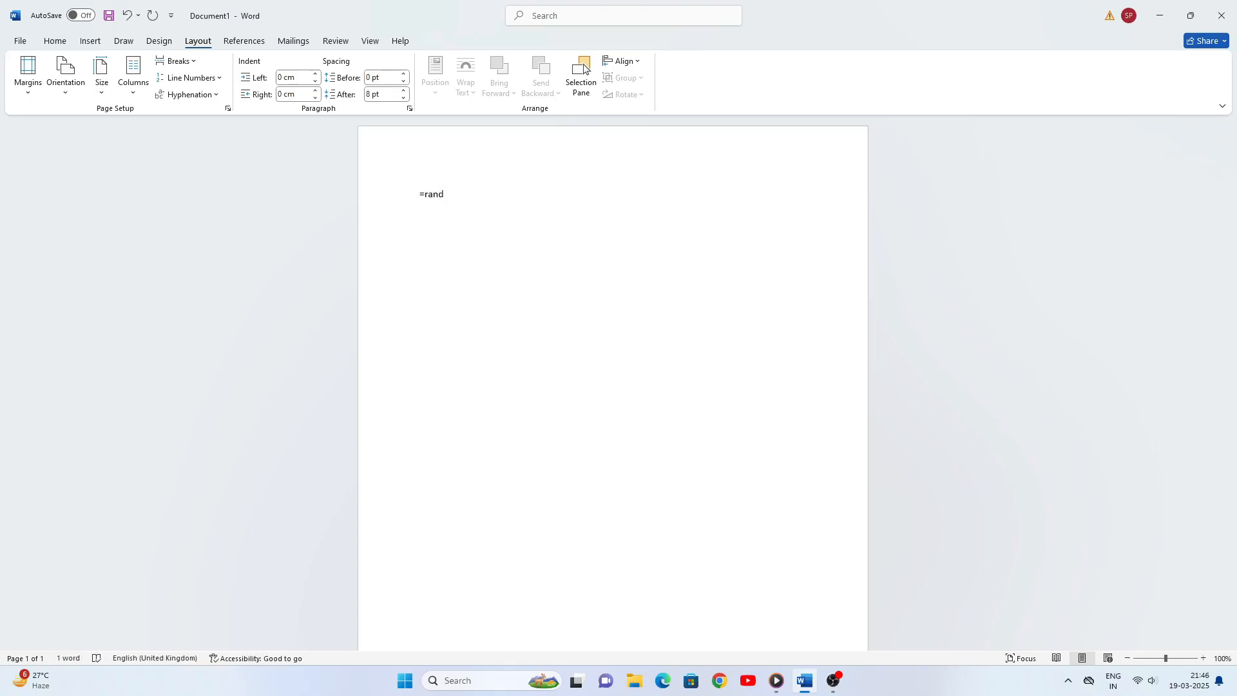
pyautogui.write('(10,10)')
pyautogui.press('Return')
pyautogui.scroll(15, 919, 336)
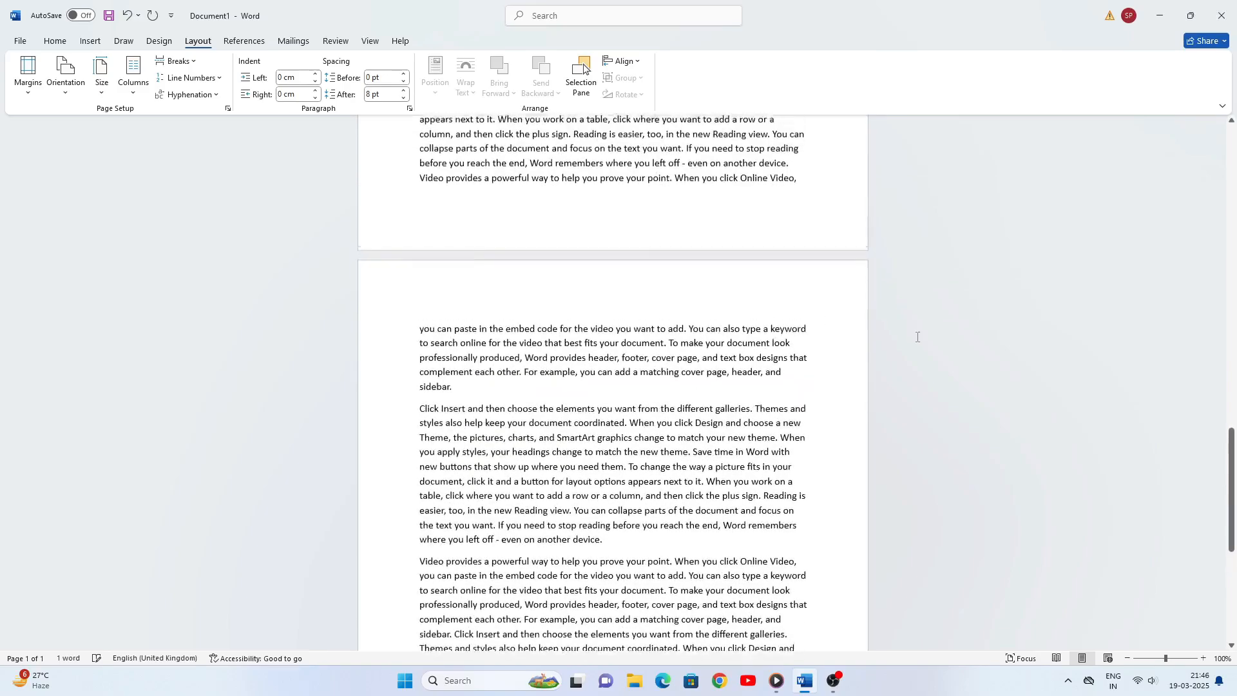
pyautogui.scroll(15, 920, 335)
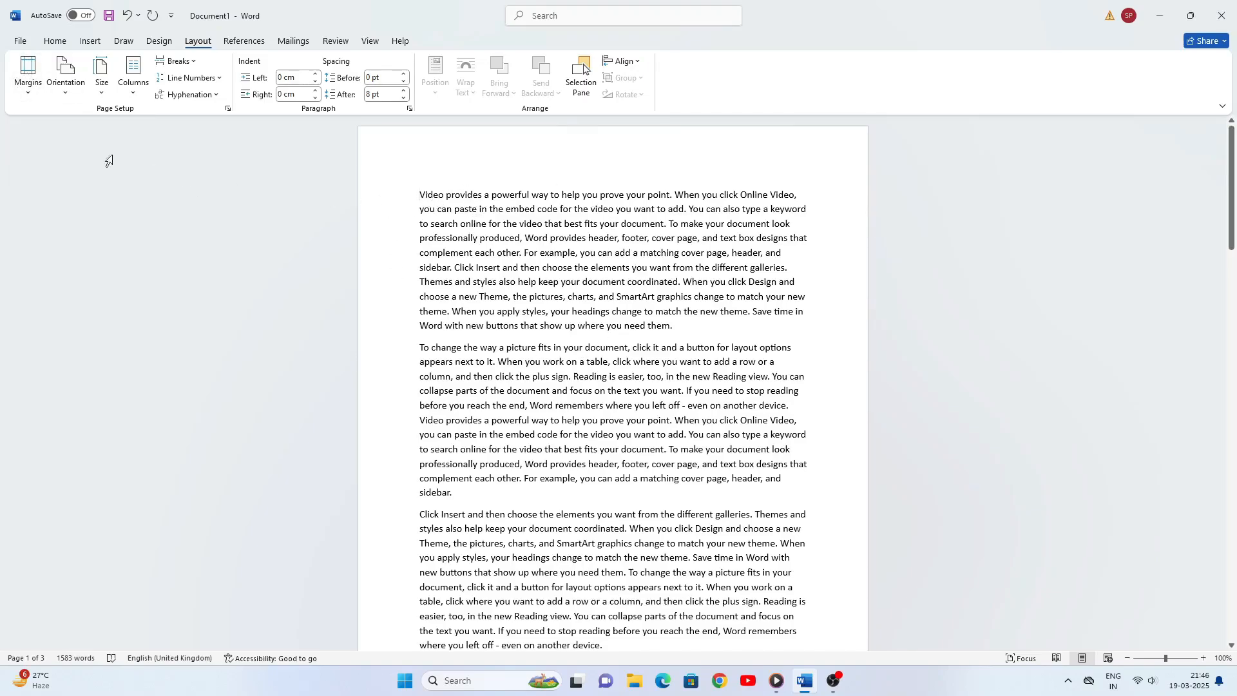
# - Apply the Normal margin preset to the document and switch it to the Narrow preset
pyautogui.click(32, 95)
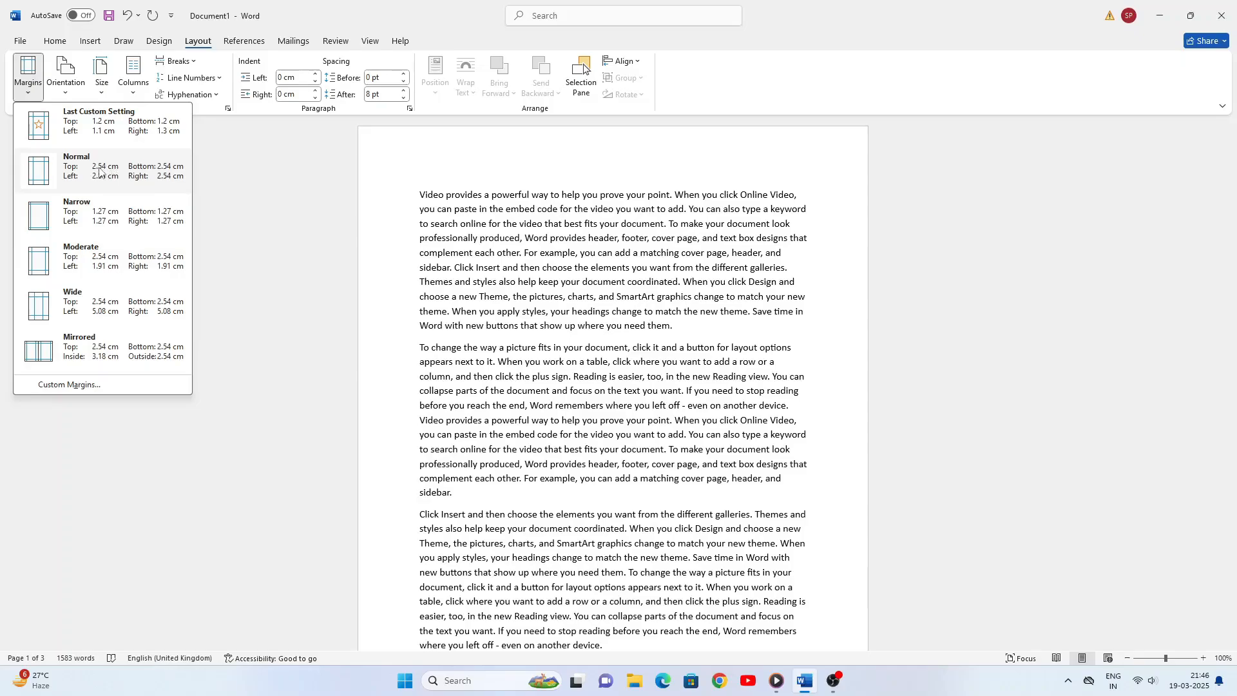
pyautogui.click(98, 171)
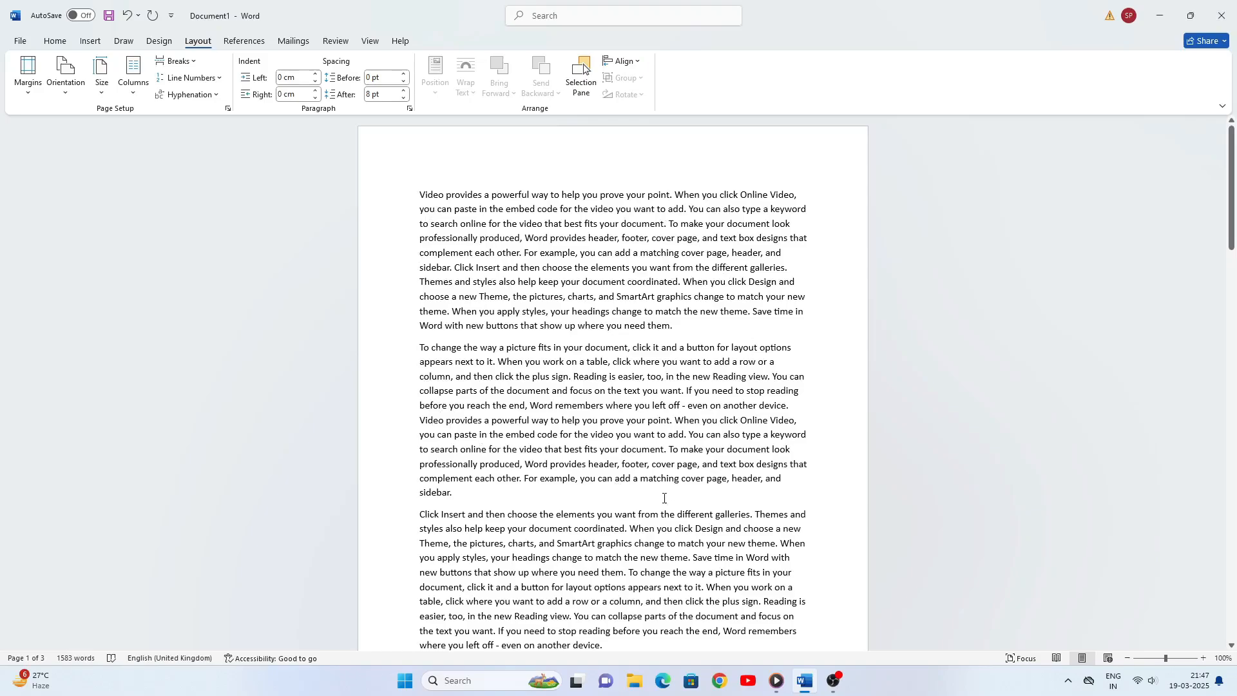
pyautogui.click(28, 98)
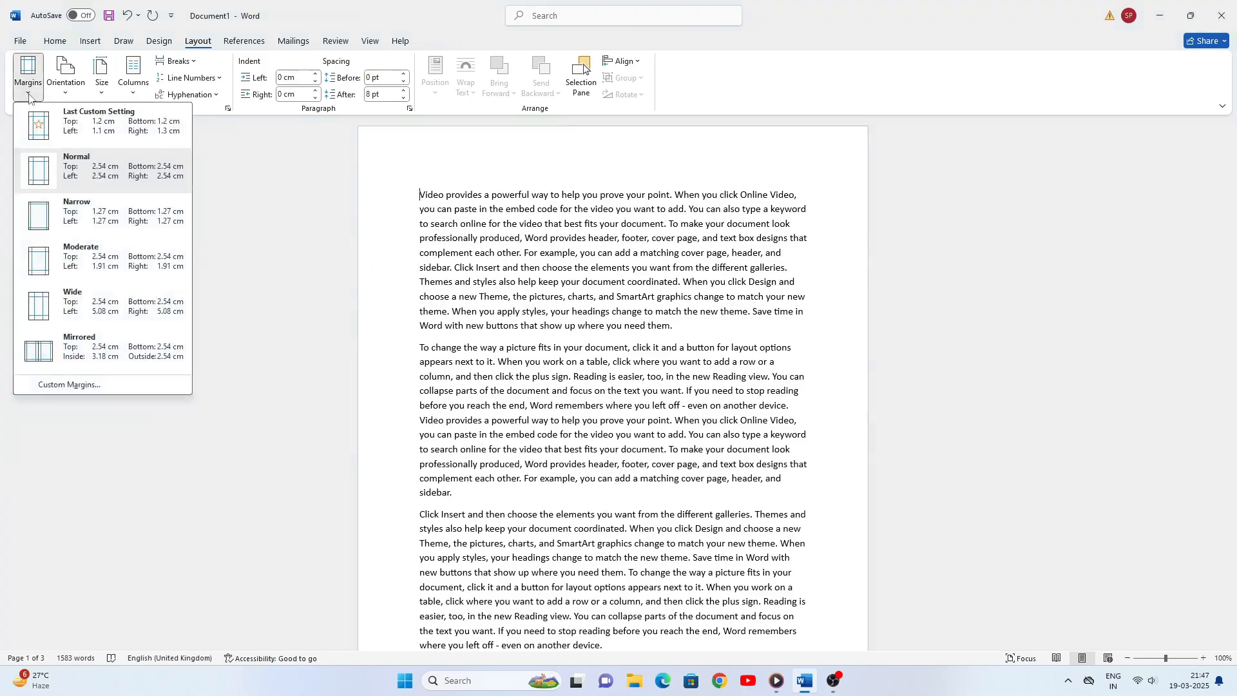
pyautogui.click(84, 214)
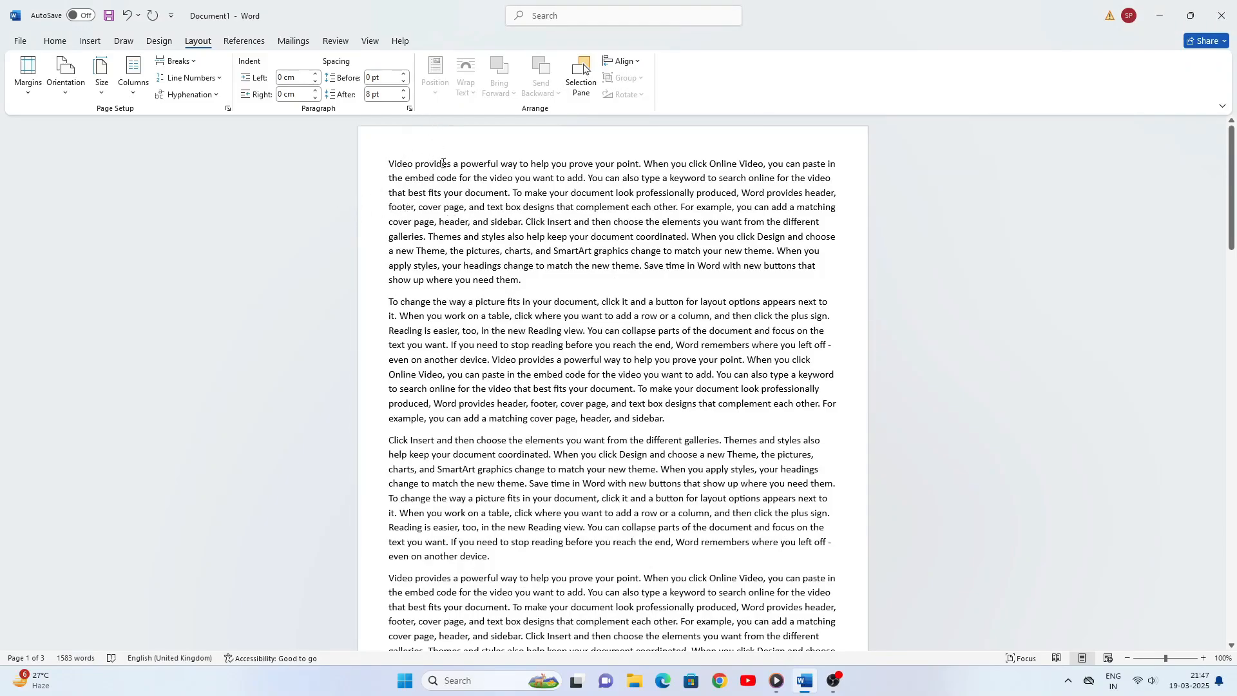
# - Apply the Moderate margin preset to the document and switch it to the Wide preset
pyautogui.click(29, 97)
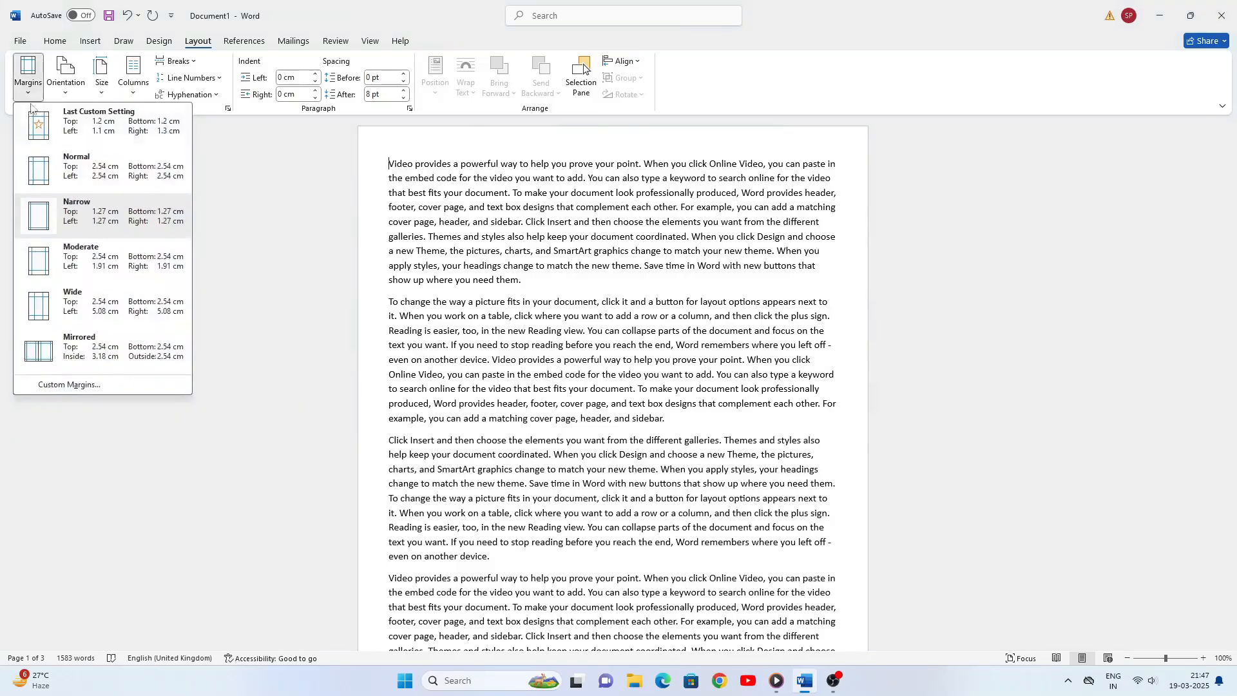
pyautogui.click(91, 261)
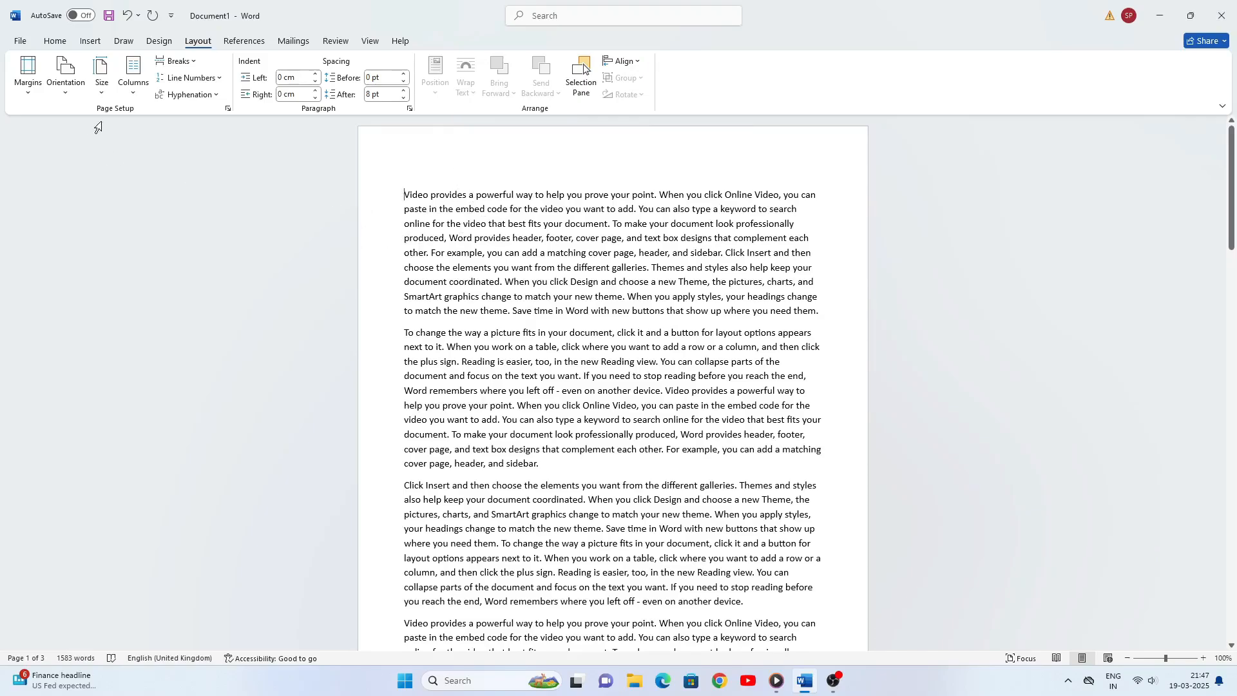
pyautogui.click(28, 95)
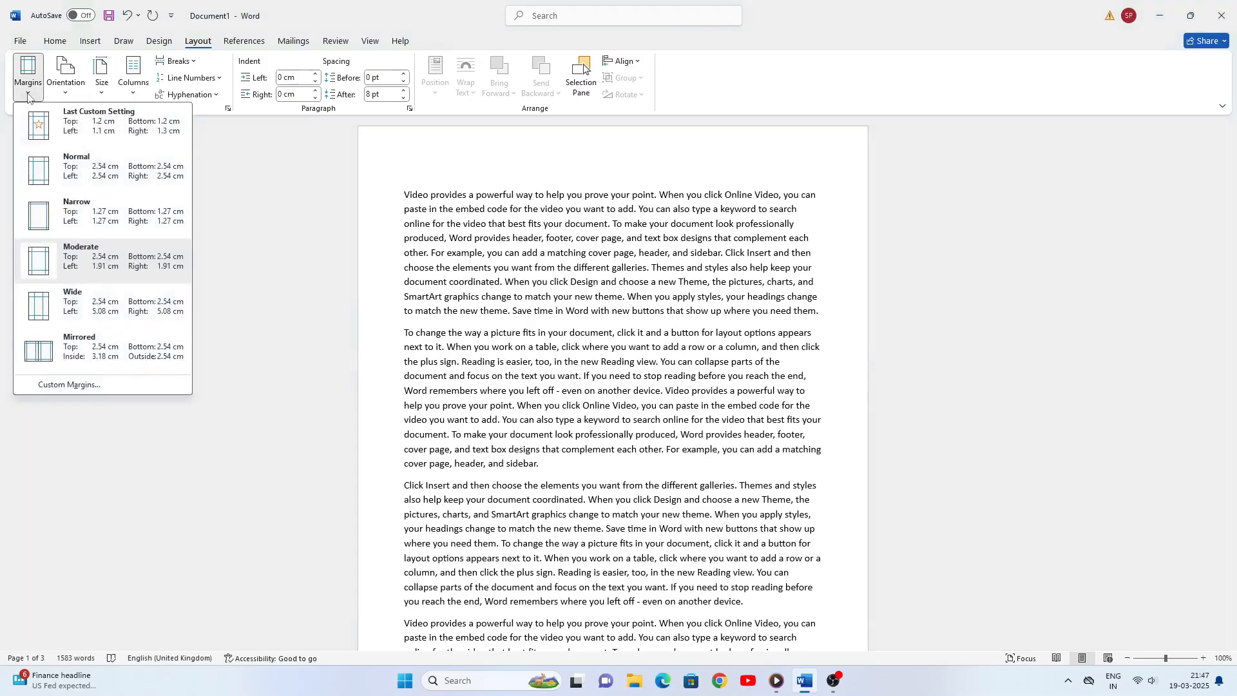
pyautogui.click(74, 306)
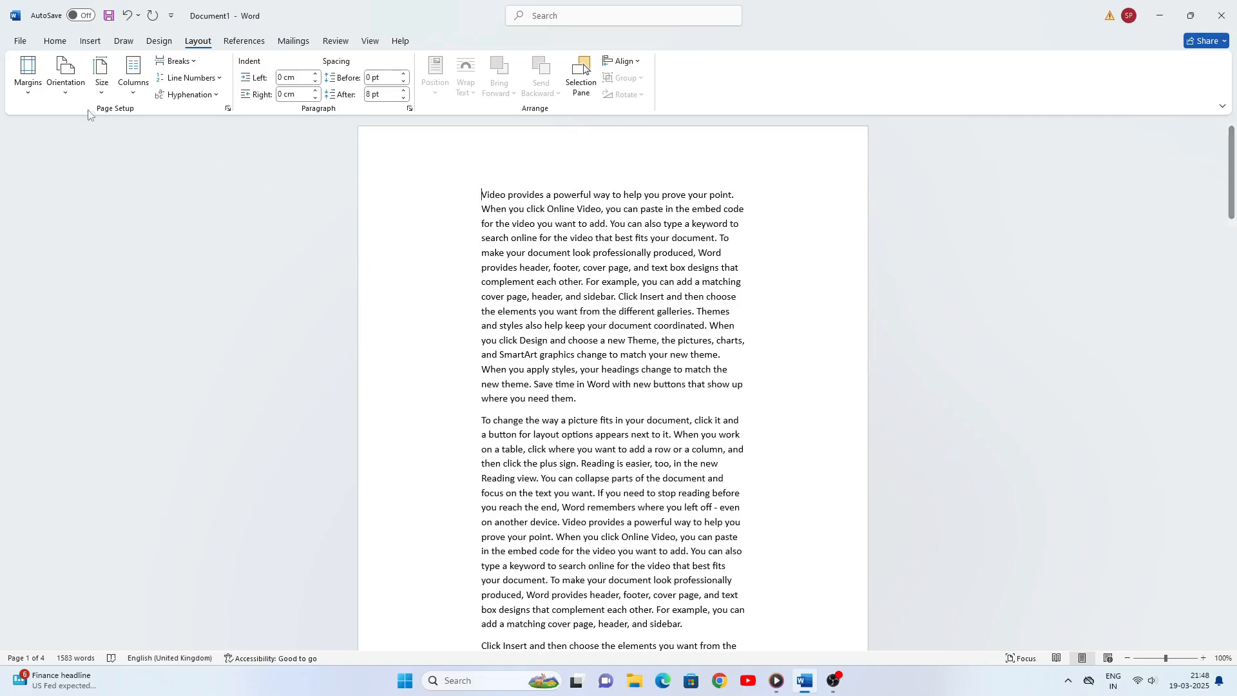
# - Apply the Mirrored margin preset to the document and return to the Normal preset
pyautogui.click(28, 95)
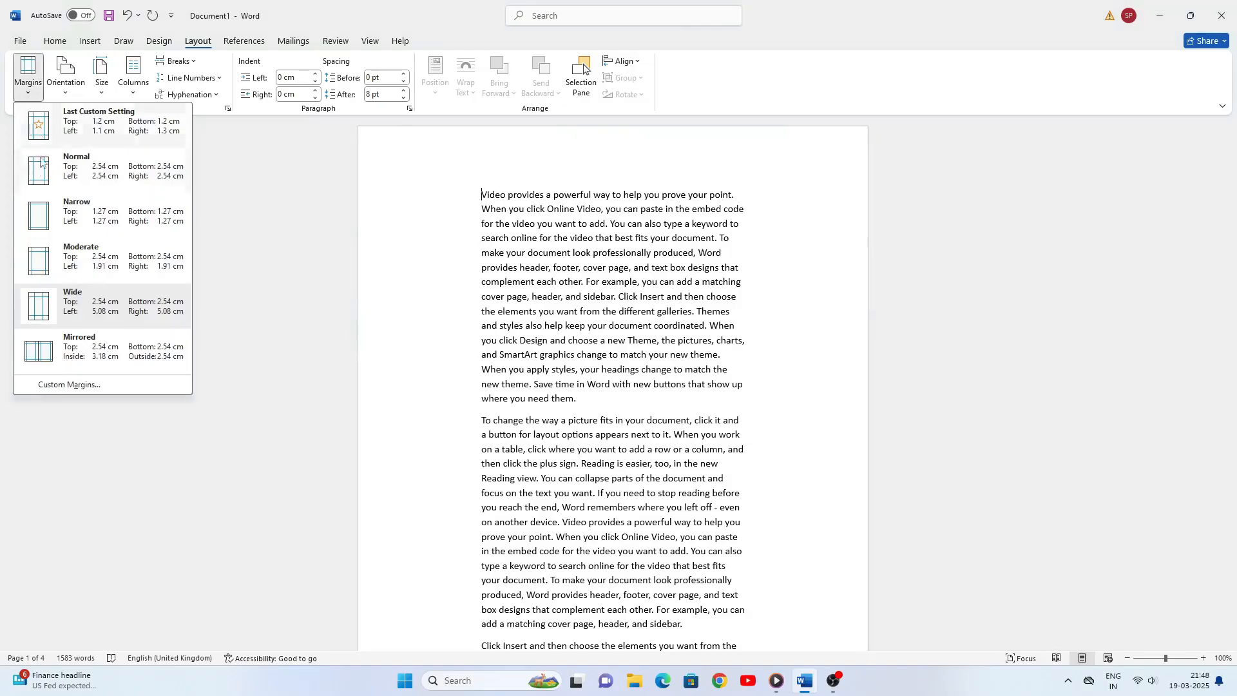
pyautogui.click(75, 347)
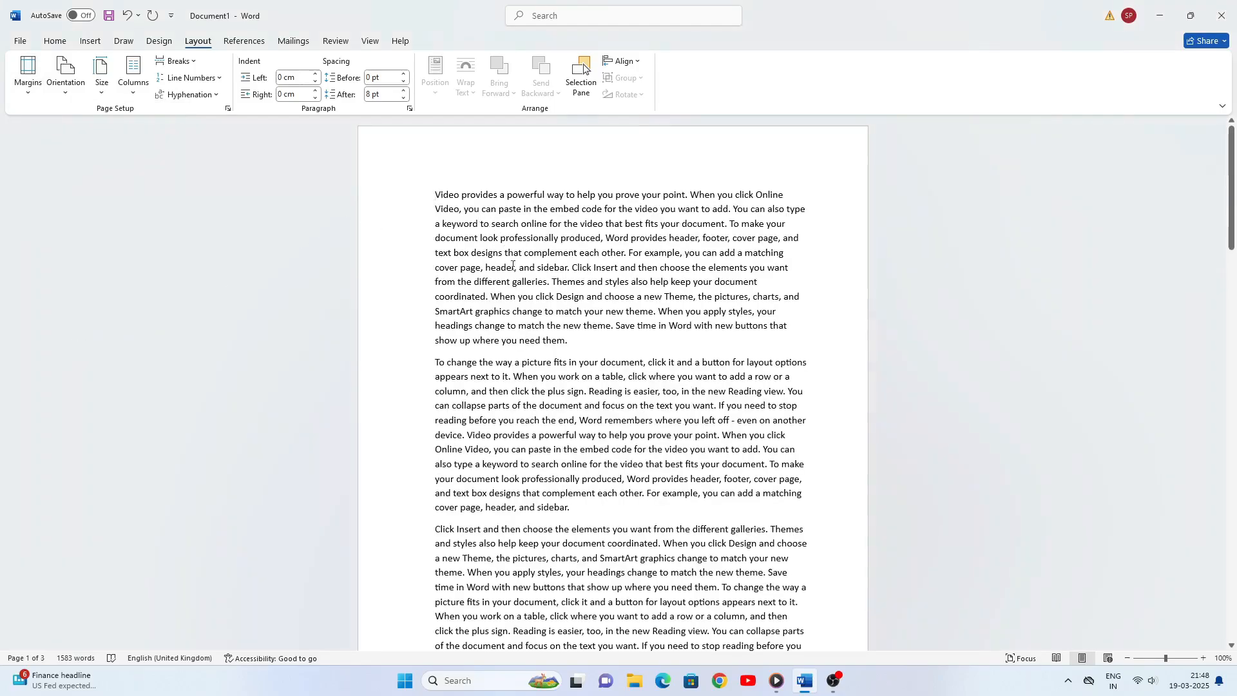
pyautogui.click(28, 96)
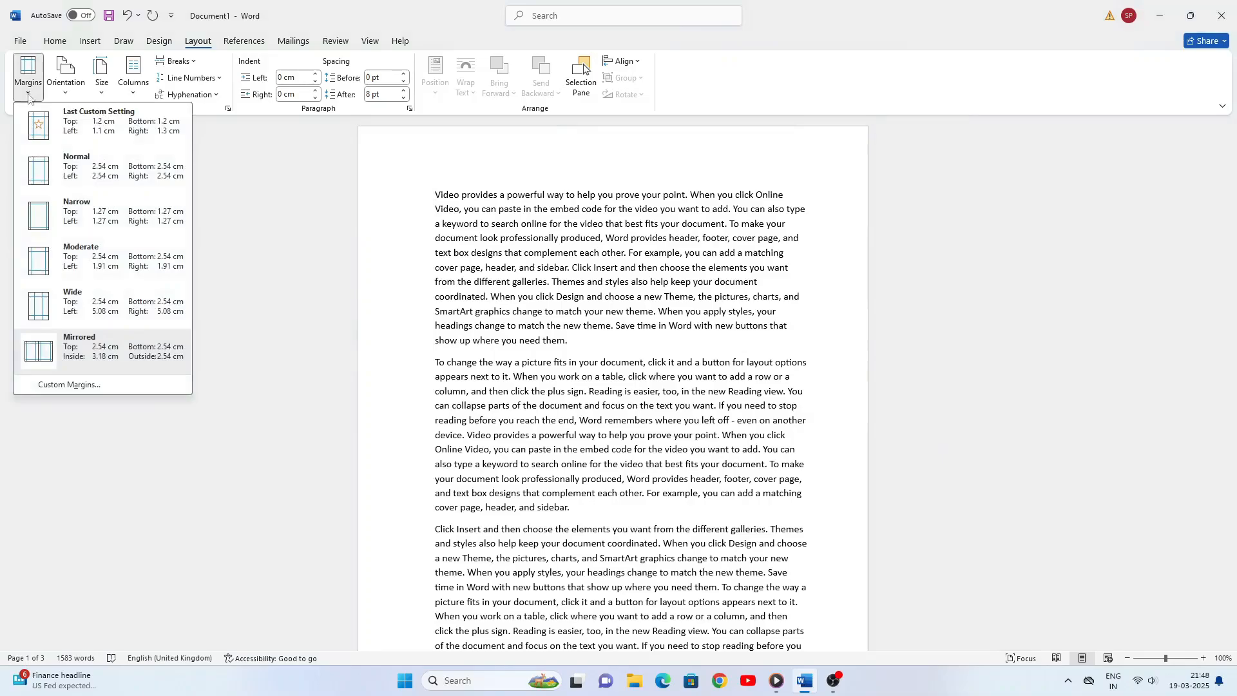
pyautogui.click(80, 168)
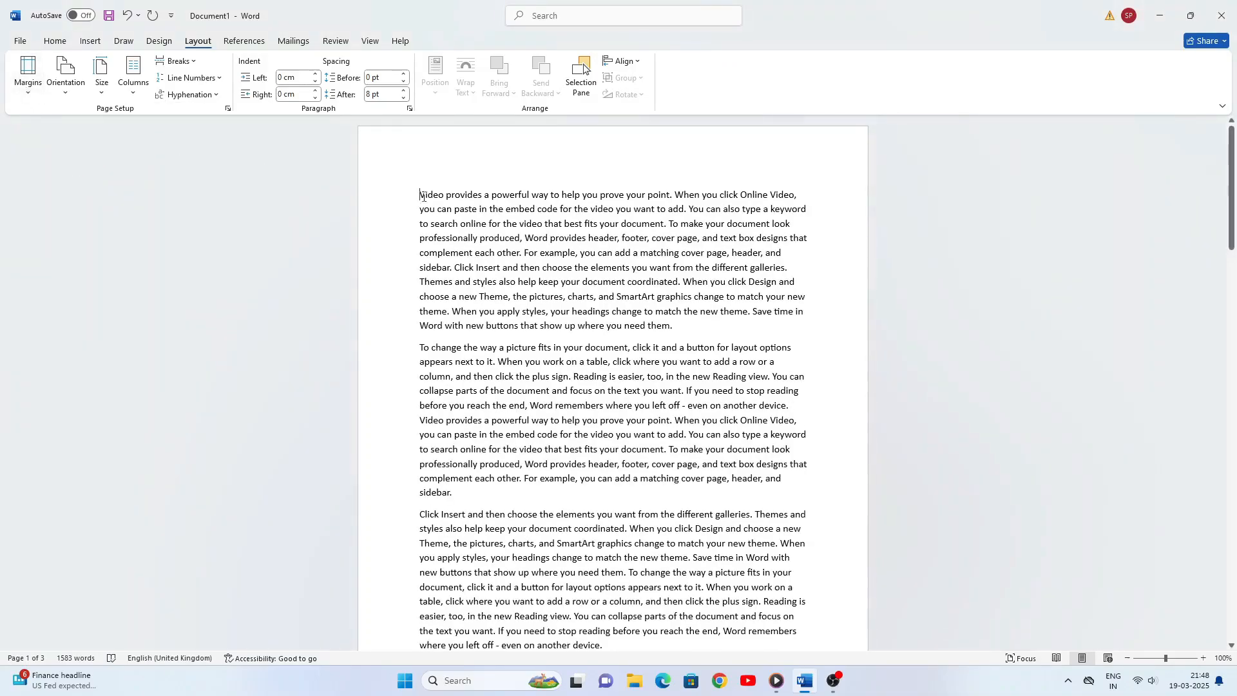
# - Switch the page margins to Mirrored once more for comparison and set them back to Normal
pyautogui.click(29, 95)
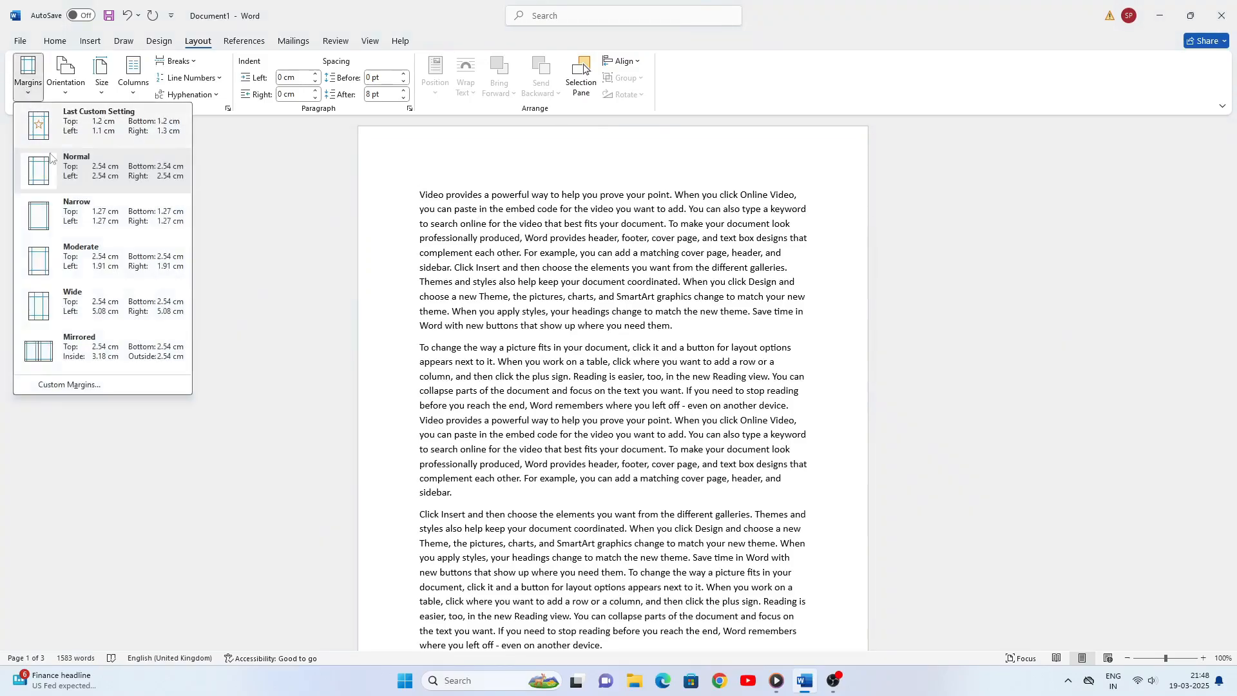
pyautogui.click(82, 349)
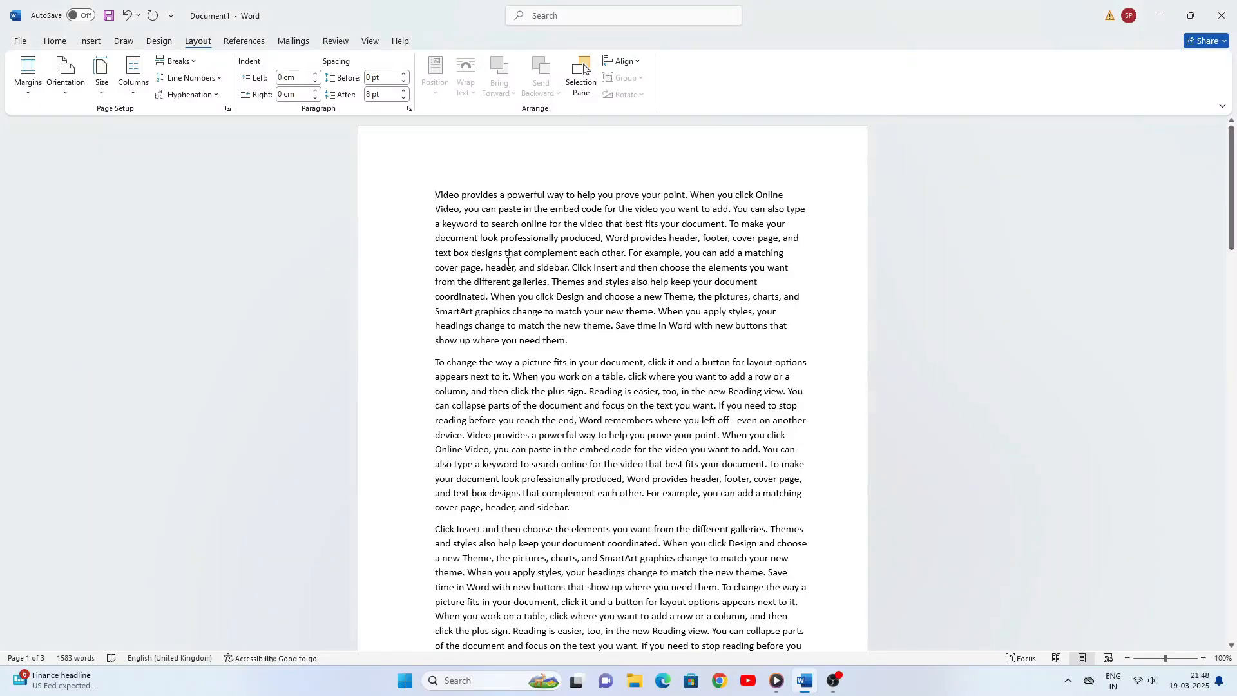
pyautogui.click(28, 98)
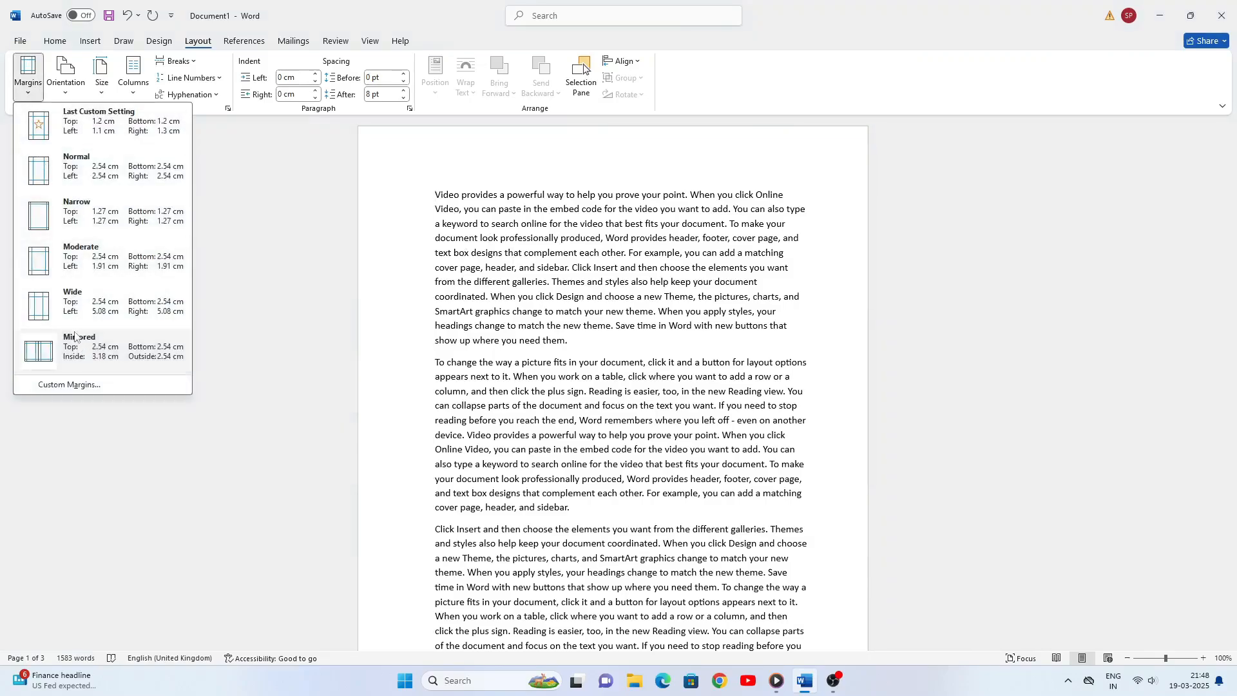
pyautogui.click(80, 167)
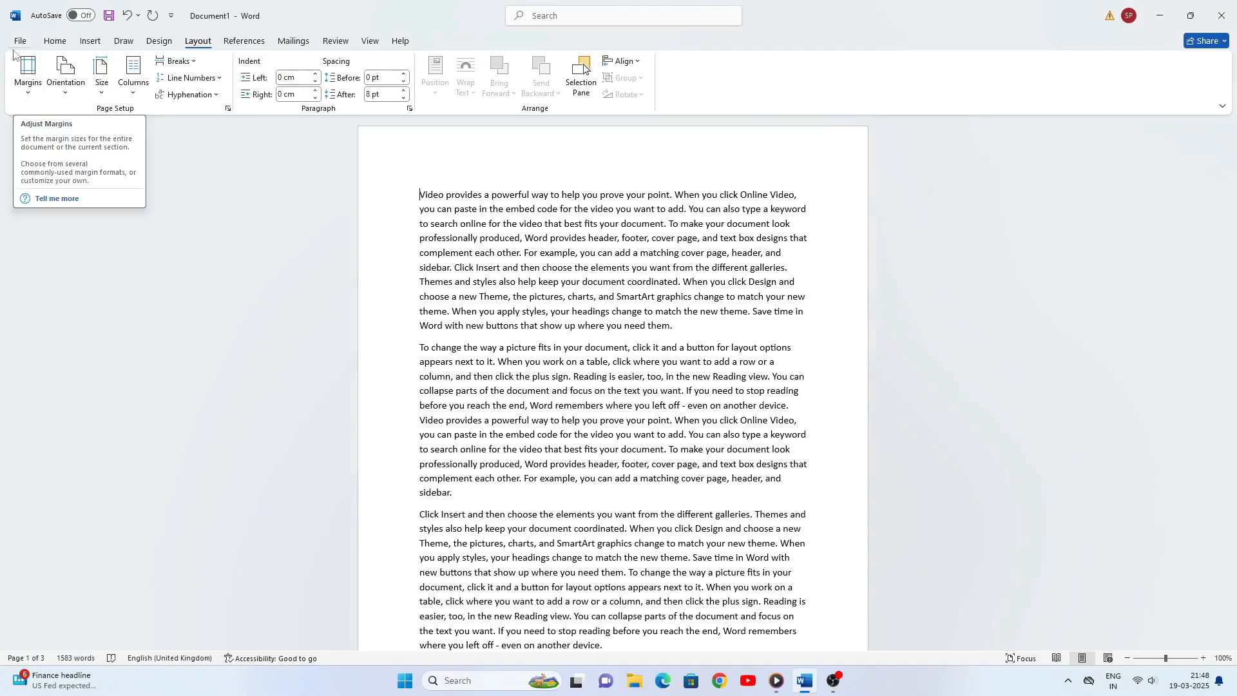
# - Open the custom margin settings and lower the top margin to -4 cm
pyautogui.click(30, 89)
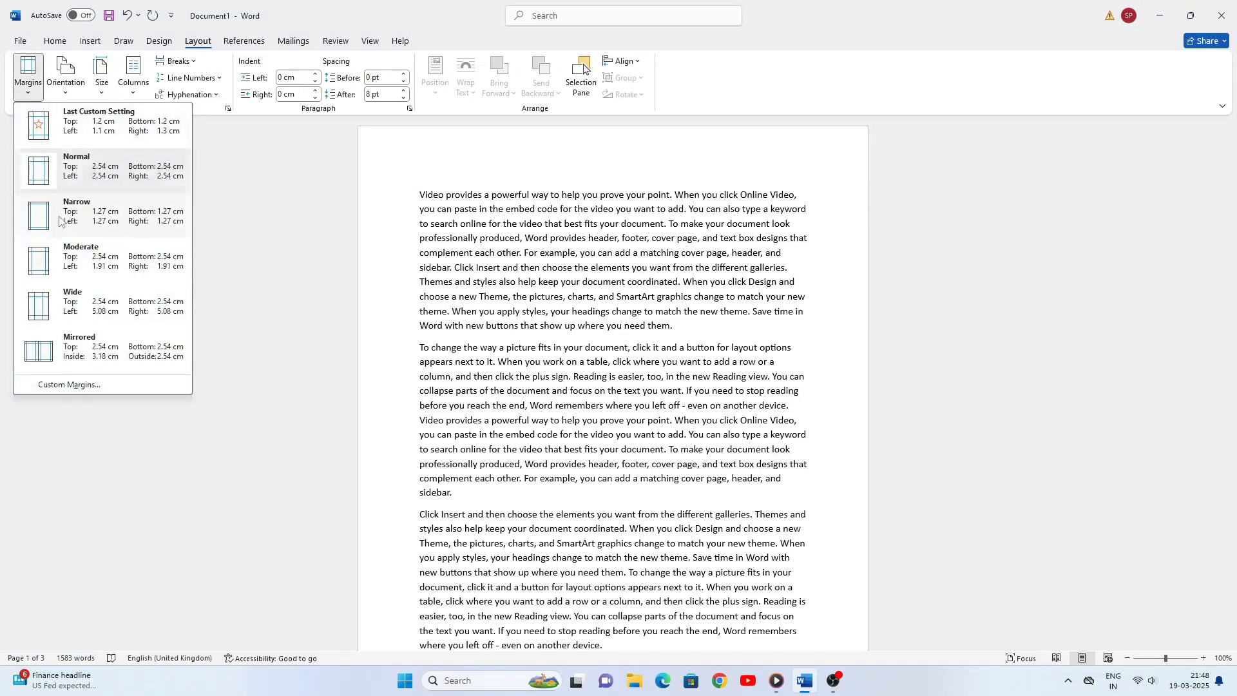
pyautogui.click(86, 390)
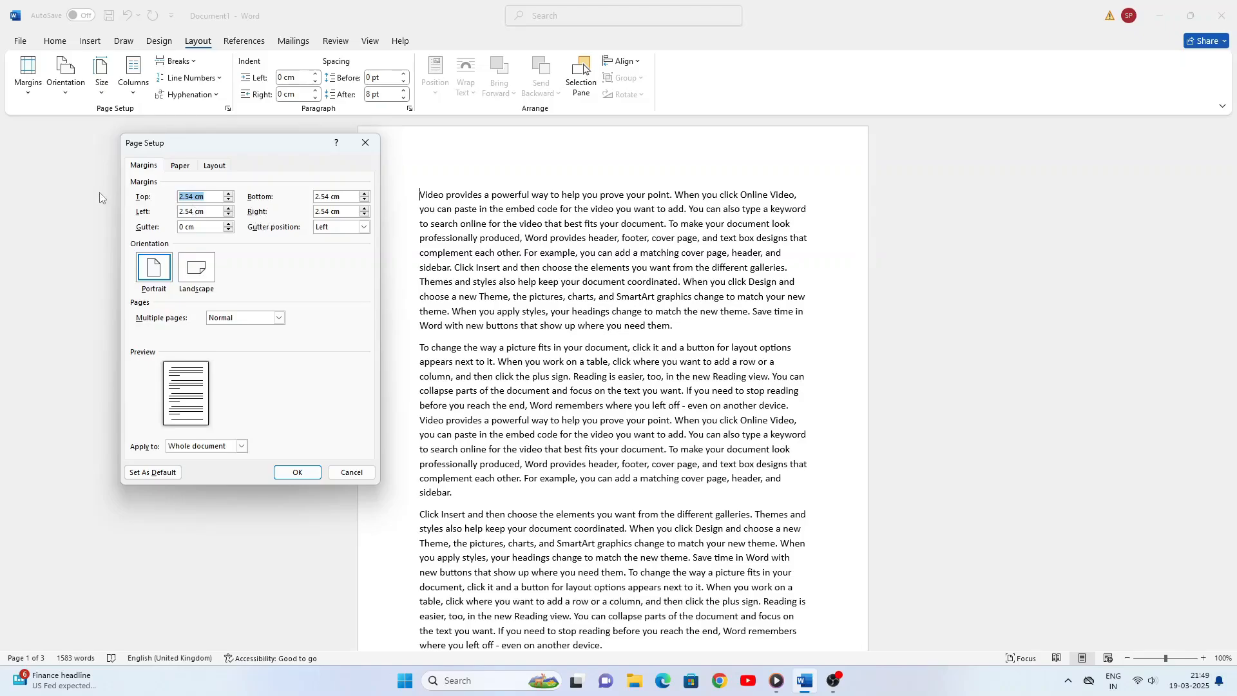
pyautogui.click(229, 200)
pyautogui.click(229, 200)
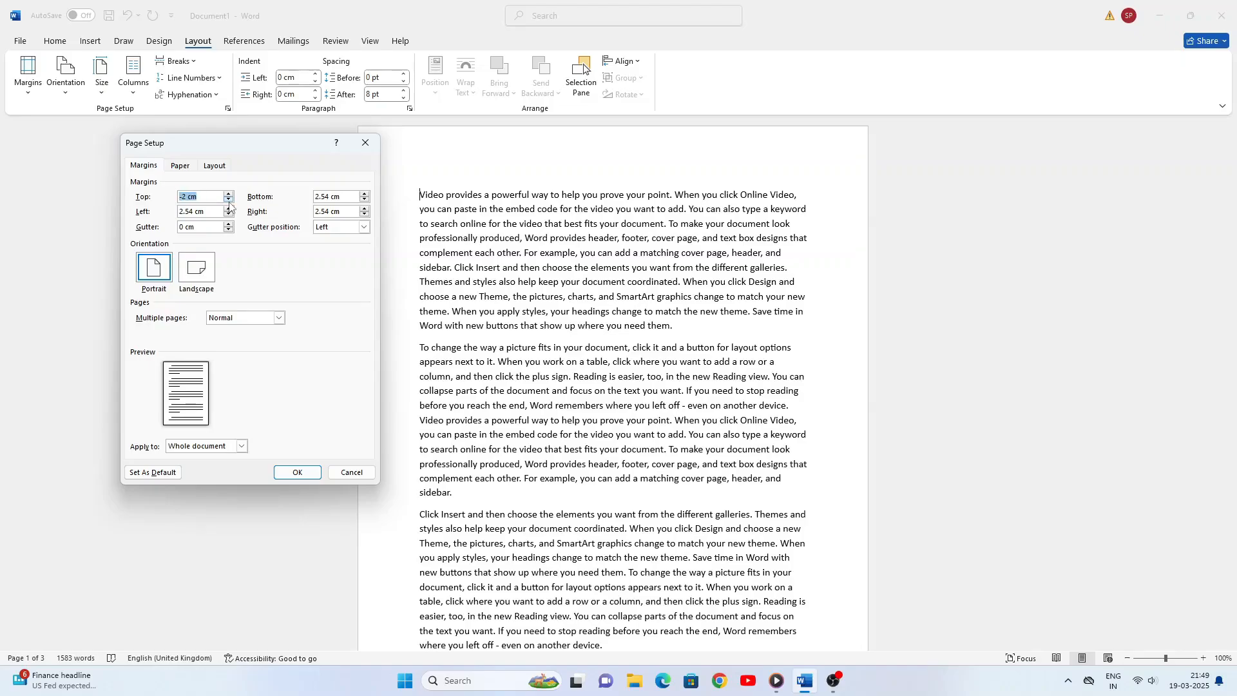
pyautogui.click(230, 201)
pyautogui.click(229, 201)
pyautogui.click(230, 201)
pyautogui.click(229, 201)
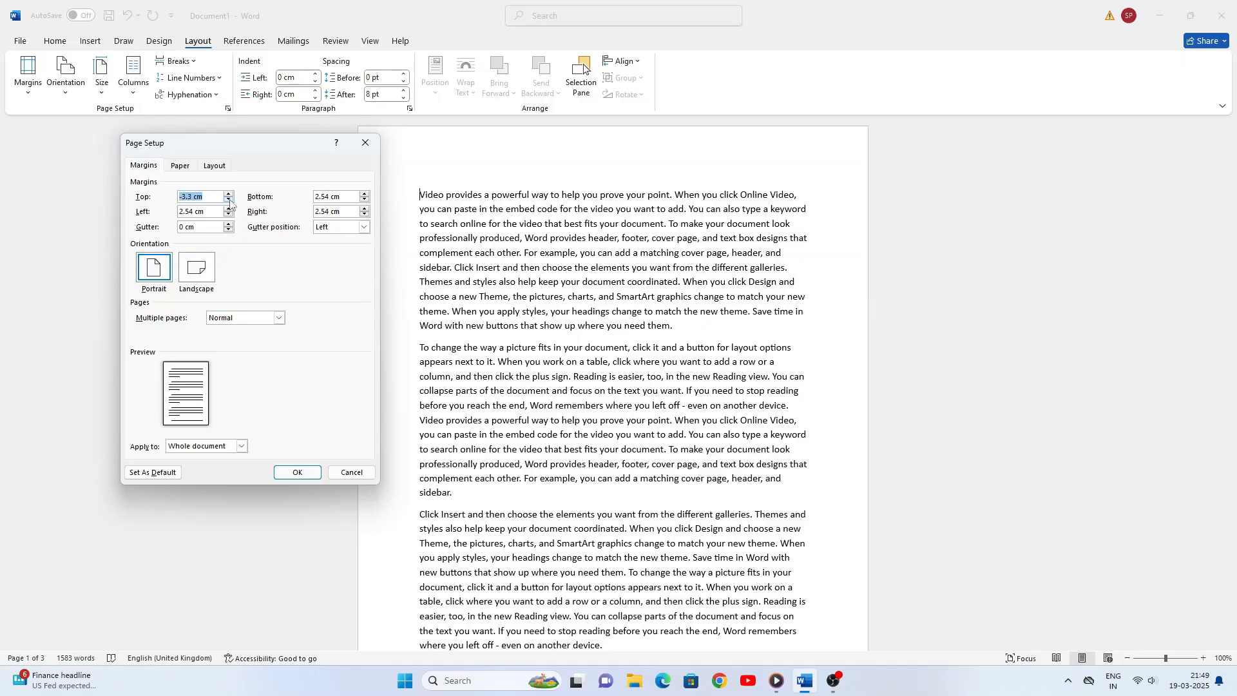
pyautogui.click(230, 201)
pyautogui.click(229, 201)
pyautogui.click(230, 201)
pyautogui.click(229, 201)
pyautogui.click(229, 201)
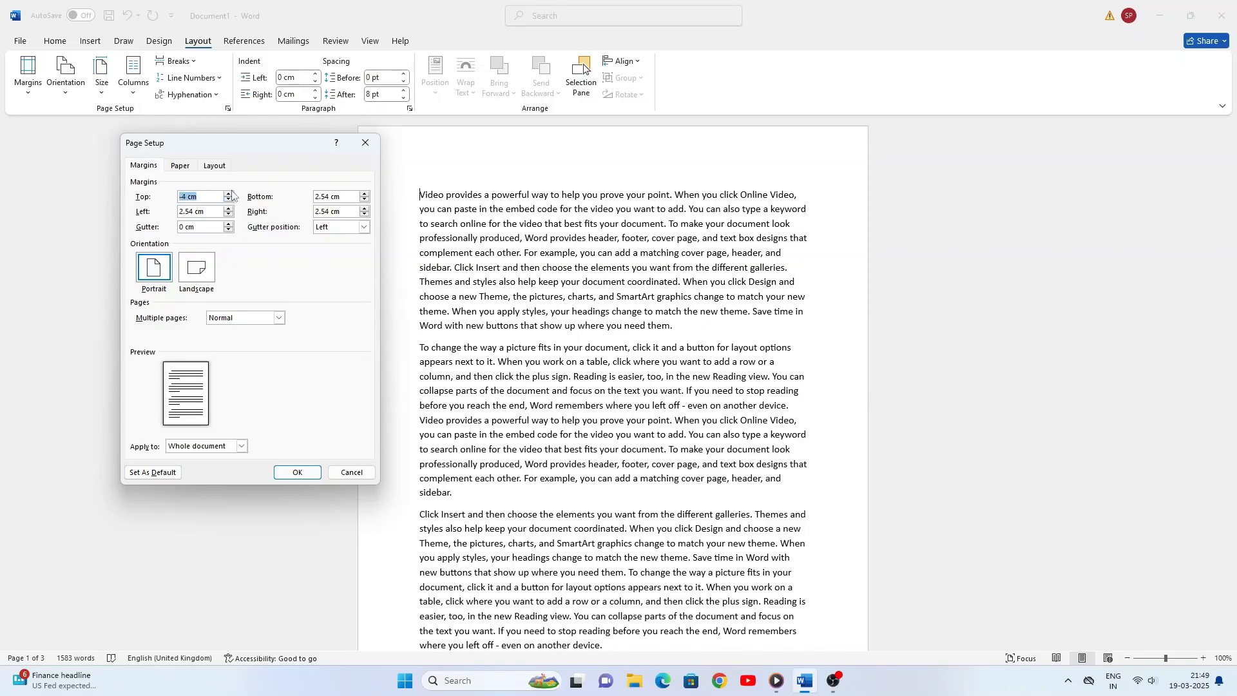
# - Raise the top margin to 0 cm in the custom margin settings
pyautogui.click(229, 193)
pyautogui.click(229, 193)
pyautogui.click(229, 193)
pyautogui.click(229, 194)
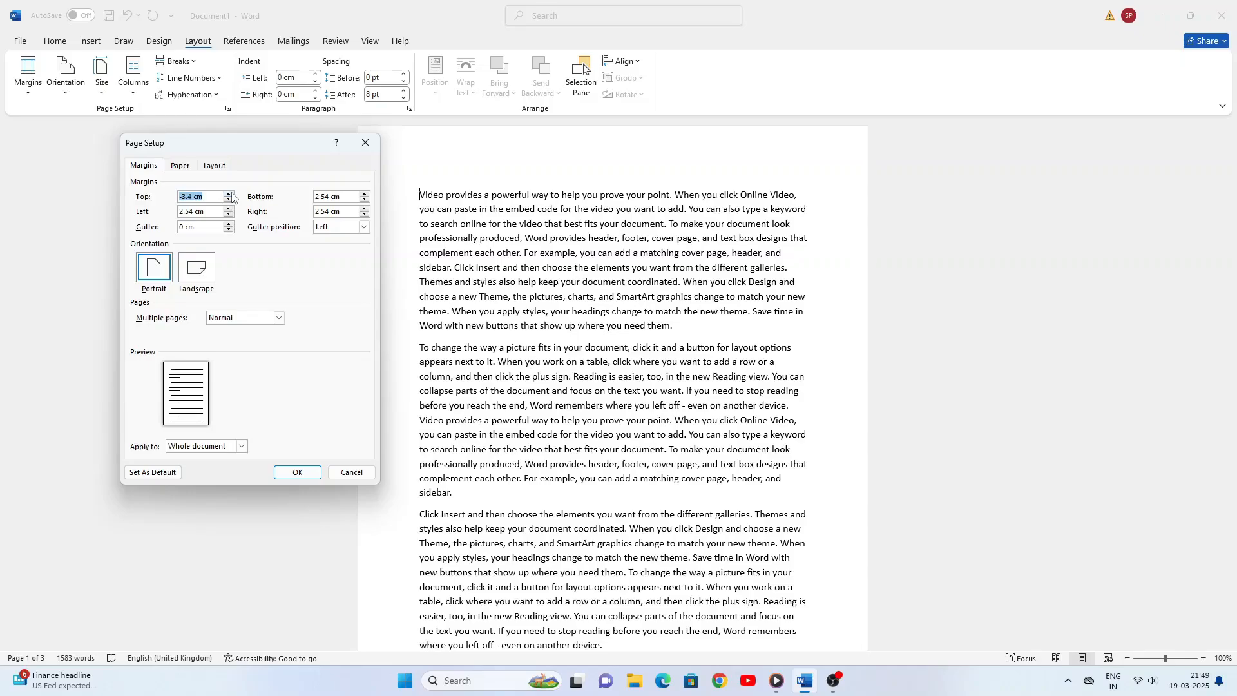
pyautogui.click(229, 194)
pyautogui.click(229, 193)
pyautogui.click(229, 193)
pyautogui.click(230, 194)
pyautogui.click(230, 194)
pyautogui.click(229, 194)
pyautogui.click(229, 194)
pyautogui.click(229, 193)
pyautogui.click(229, 194)
pyautogui.click(230, 193)
pyautogui.click(230, 193)
pyautogui.click(230, 193)
pyautogui.click(229, 193)
pyautogui.click(229, 194)
pyautogui.click(229, 193)
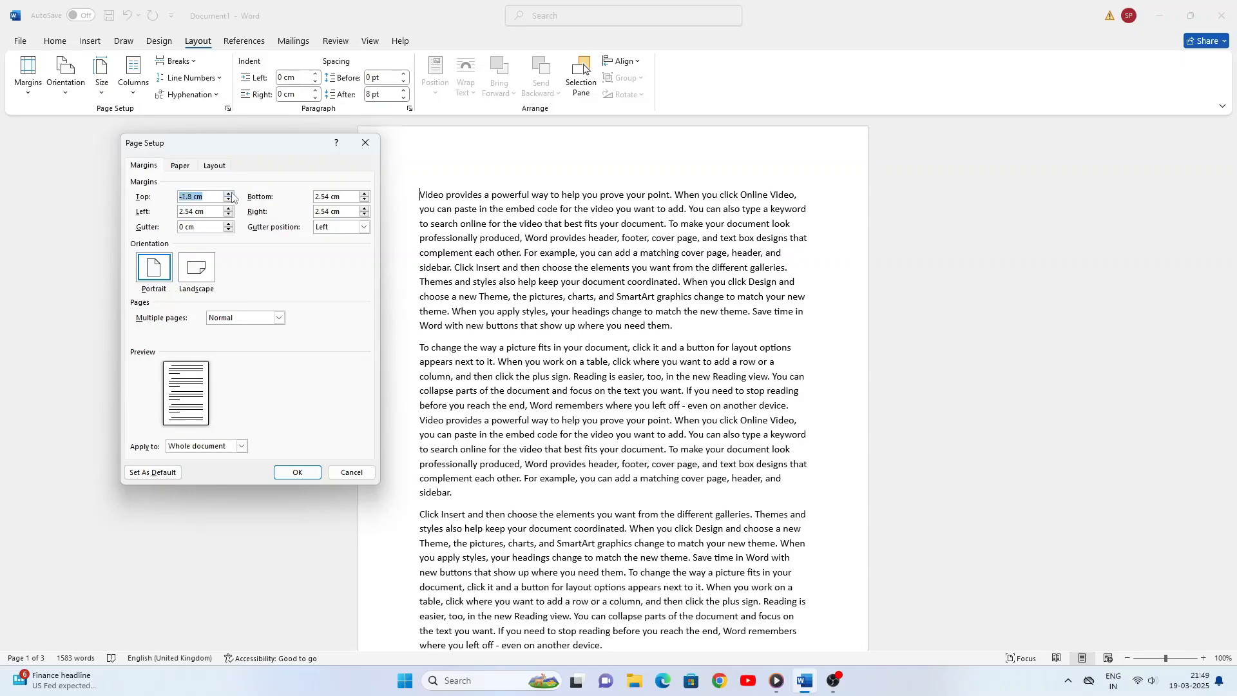
pyautogui.click(229, 193)
pyautogui.click(229, 193)
pyautogui.click(229, 193)
pyautogui.click(229, 193)
pyautogui.click(230, 193)
pyautogui.click(229, 193)
pyautogui.click(229, 193)
pyautogui.click(229, 194)
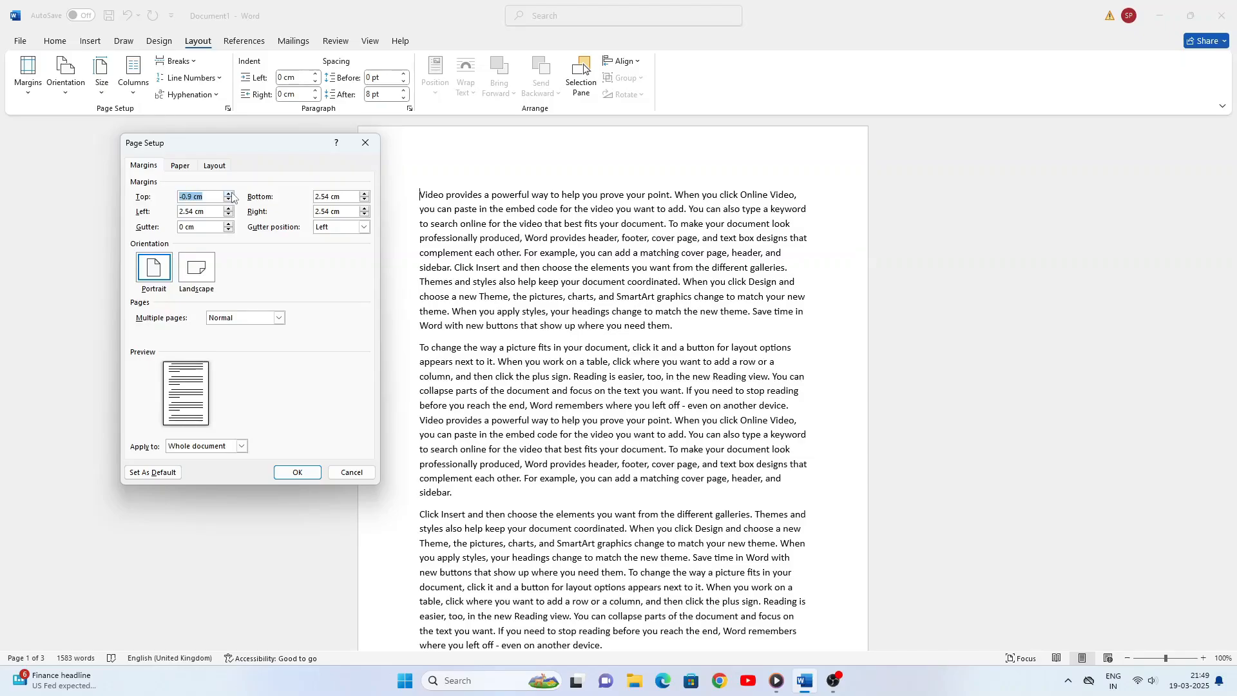
pyautogui.click(229, 194)
pyautogui.click(229, 193)
pyautogui.click(229, 193)
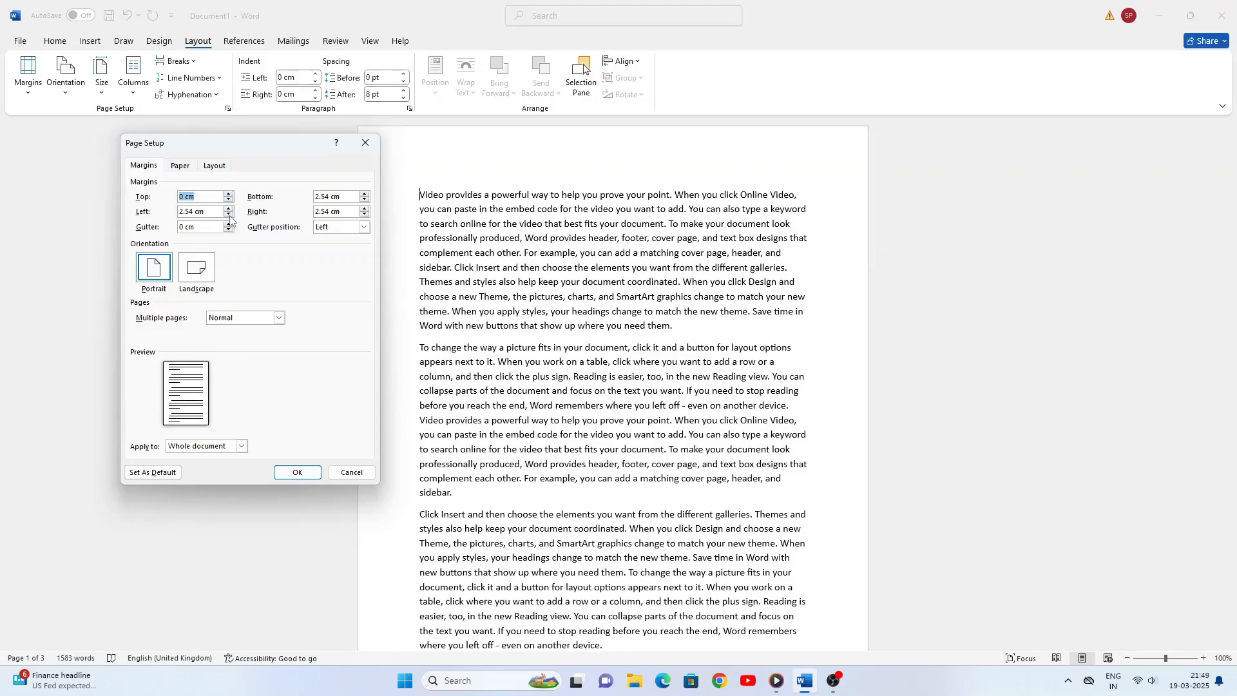
# - Set the left margin to 1 cm and apply the custom margins to the whole document
pyautogui.click(228, 215)
pyautogui.click(229, 215)
pyautogui.click(229, 215)
pyautogui.click(229, 215)
pyautogui.click(229, 210)
pyautogui.click(296, 472)
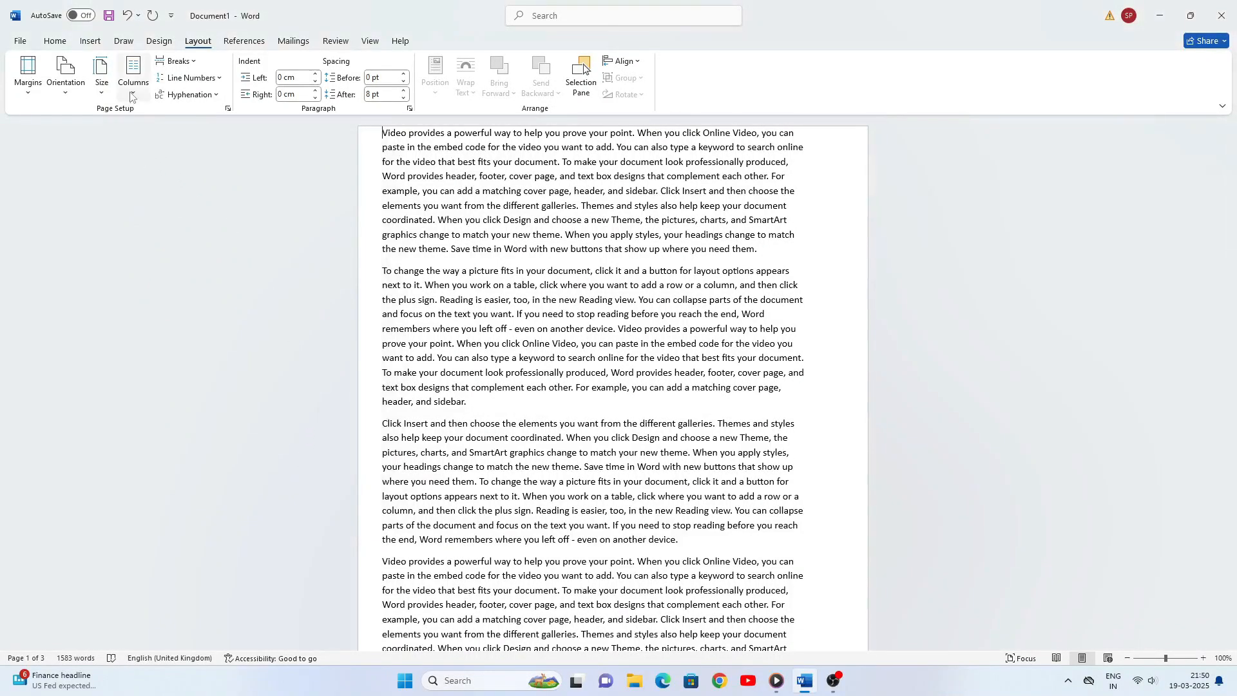
# - Reopen the custom margin settings and set the left margin to 0 cm
pyautogui.click(31, 90)
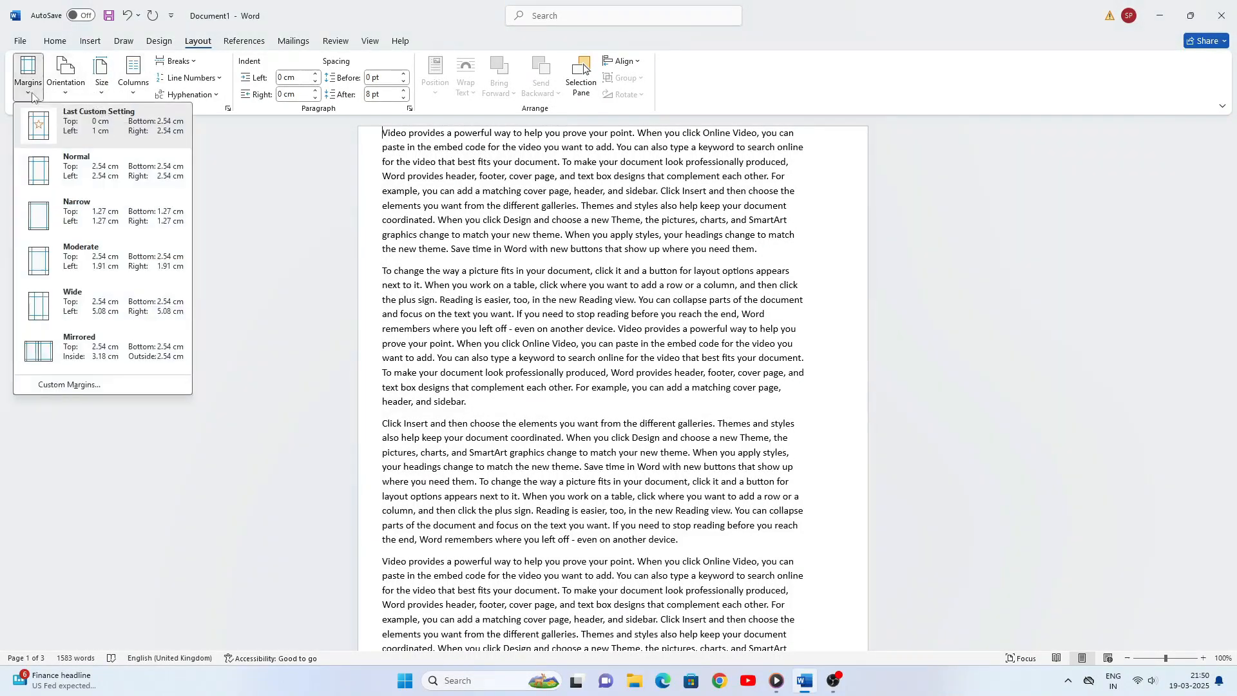
pyautogui.click(90, 384)
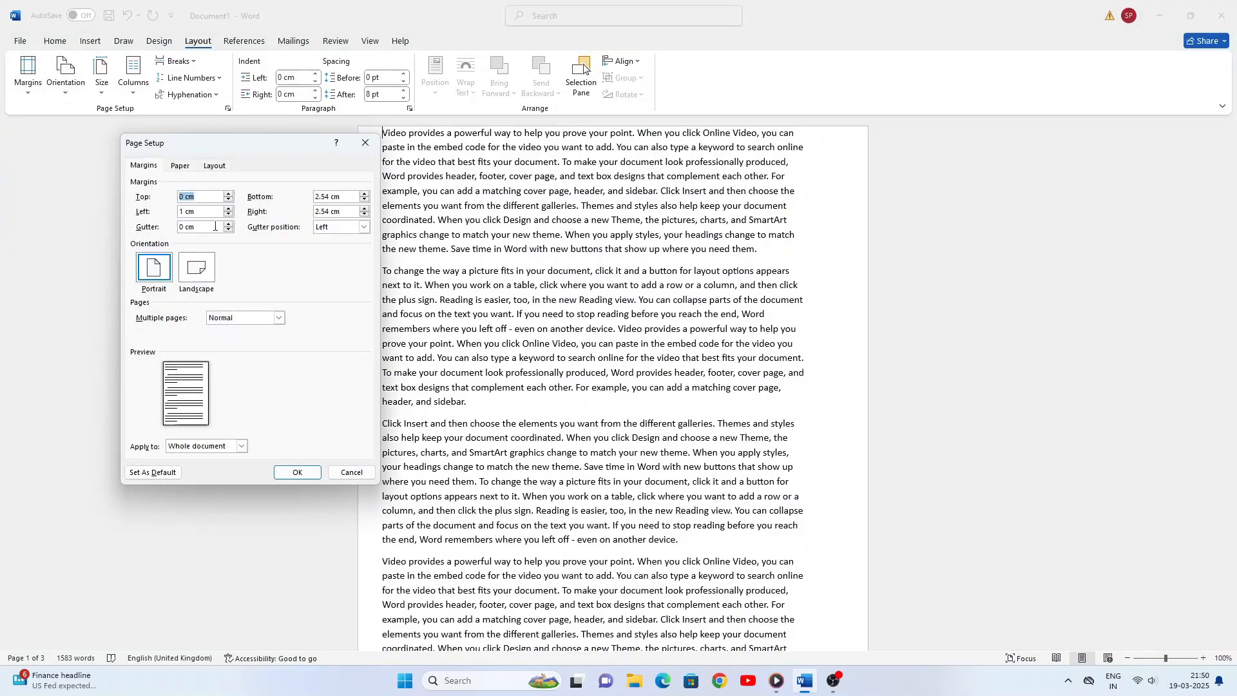
pyautogui.click(228, 215)
pyautogui.click(229, 215)
# - Set the bottom margin to 0 cm in the custom margin settings
pyautogui.click(364, 194)
pyautogui.click(364, 194)
pyautogui.click(365, 195)
pyautogui.click(365, 194)
pyautogui.click(365, 195)
pyautogui.click(365, 195)
pyautogui.click(365, 194)
pyautogui.click(366, 194)
pyautogui.click(365, 199)
pyautogui.click(365, 199)
pyautogui.click(366, 199)
pyautogui.click(365, 199)
pyautogui.click(365, 199)
pyautogui.click(366, 199)
pyautogui.click(365, 199)
pyautogui.click(366, 199)
pyautogui.click(365, 199)
pyautogui.click(365, 199)
pyautogui.click(366, 199)
pyautogui.click(365, 199)
pyautogui.click(366, 199)
# - Set the right margin to 0 cm and apply the custom margins to the document
pyautogui.click(365, 215)
pyautogui.click(365, 214)
pyautogui.click(365, 215)
pyautogui.click(365, 214)
pyautogui.click(365, 214)
pyautogui.click(365, 214)
pyautogui.click(365, 215)
pyautogui.click(365, 215)
pyautogui.click(365, 215)
pyautogui.click(365, 214)
pyautogui.click(365, 214)
pyautogui.click(365, 215)
pyautogui.click(365, 214)
pyautogui.click(365, 215)
pyautogui.click(365, 214)
pyautogui.click(366, 215)
pyautogui.click(315, 472)
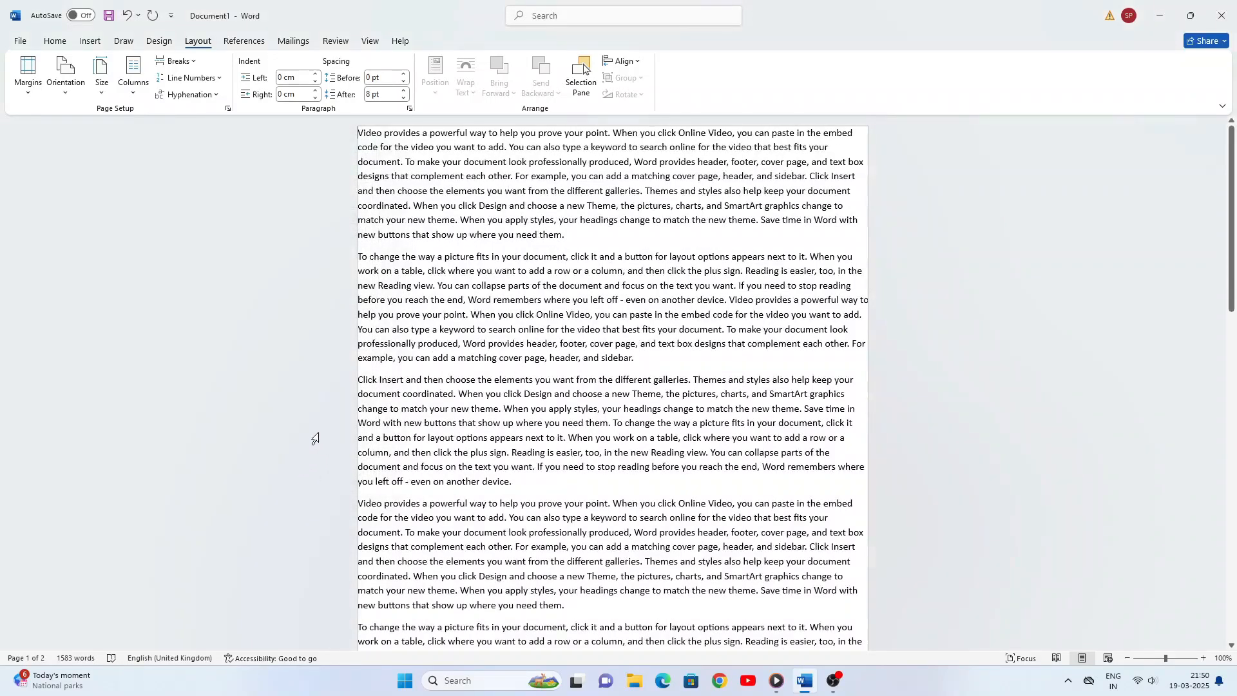
# - Replace the custom page margins with the Normal preset of 2.54 cm on all sides
pyautogui.click(28, 95)
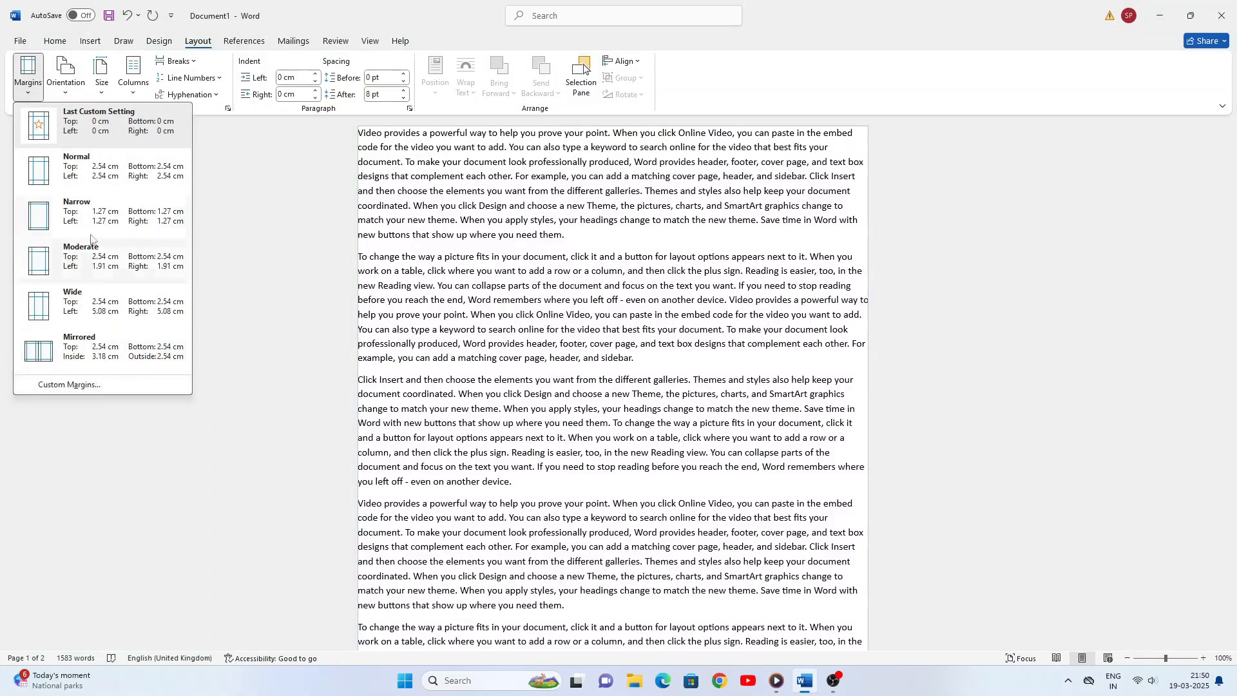
pyautogui.click(86, 177)
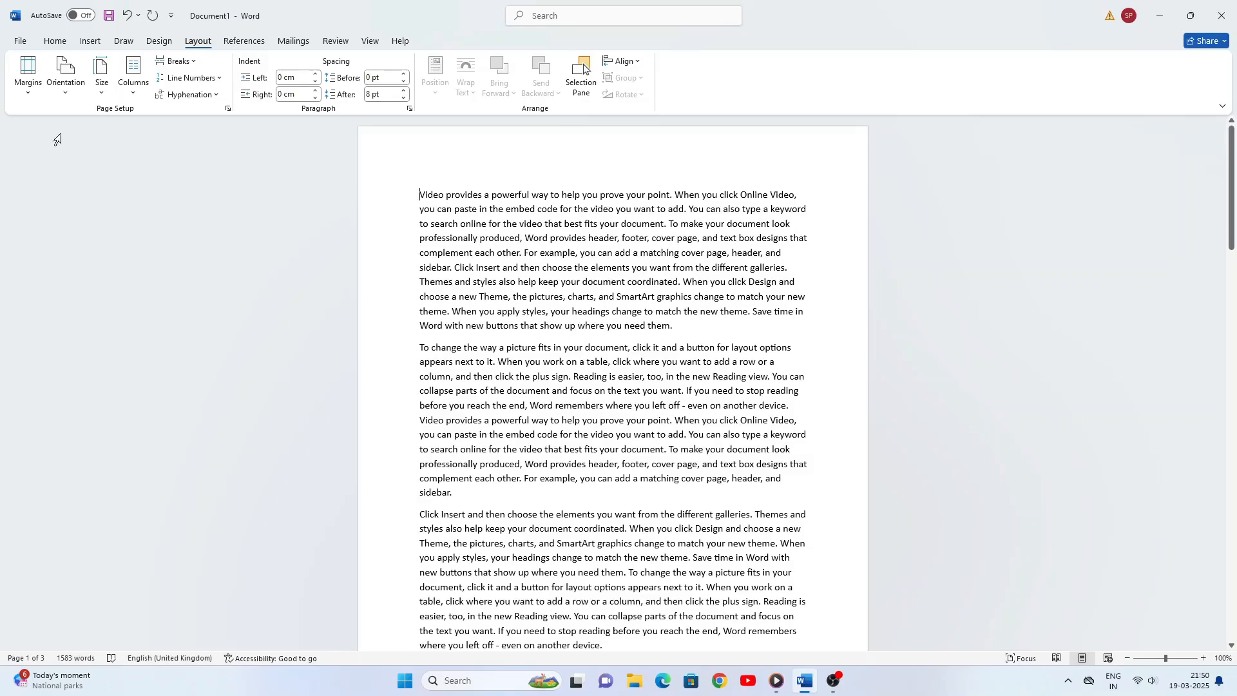
# - Review the custom margin settings and close them with the 2.54 cm margins kept on all sides
pyautogui.click(29, 95)
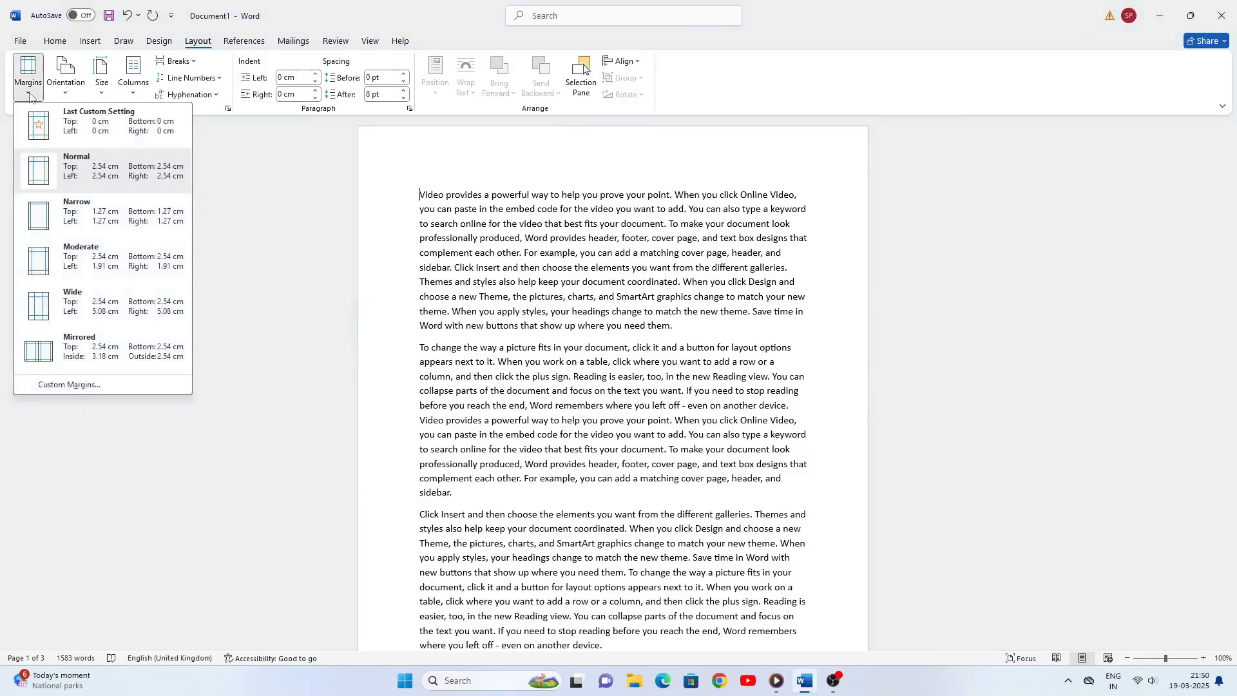
pyautogui.click(75, 381)
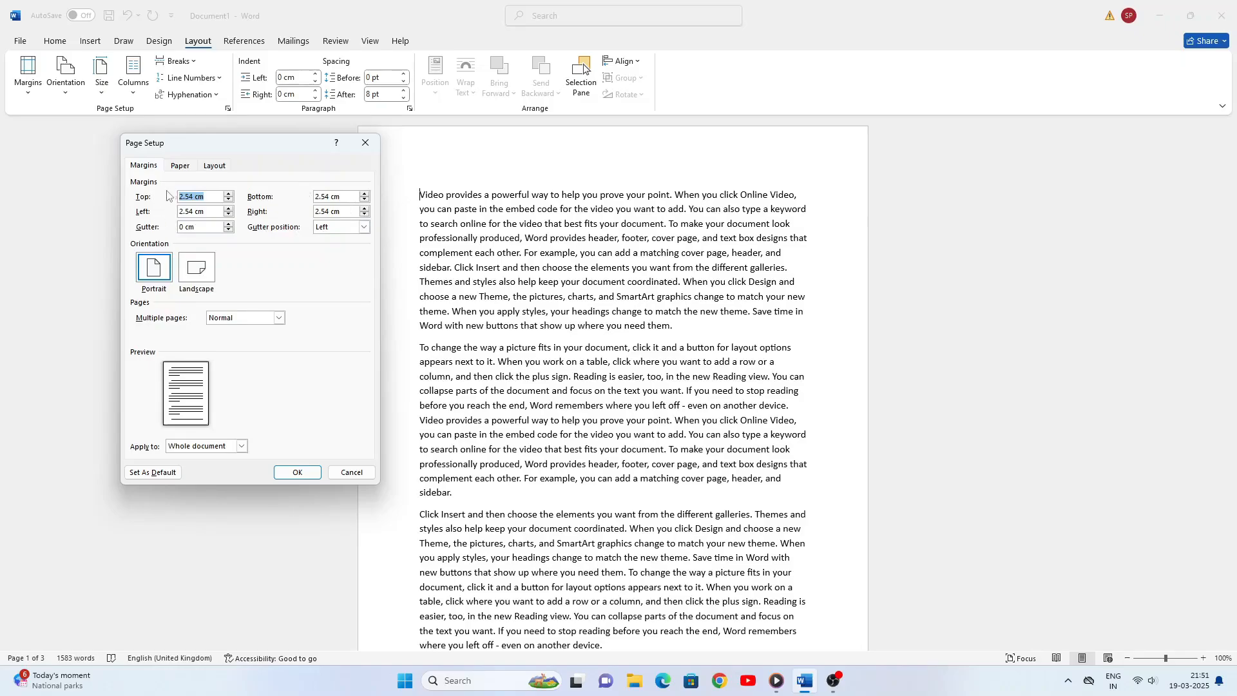
pyautogui.click(304, 474)
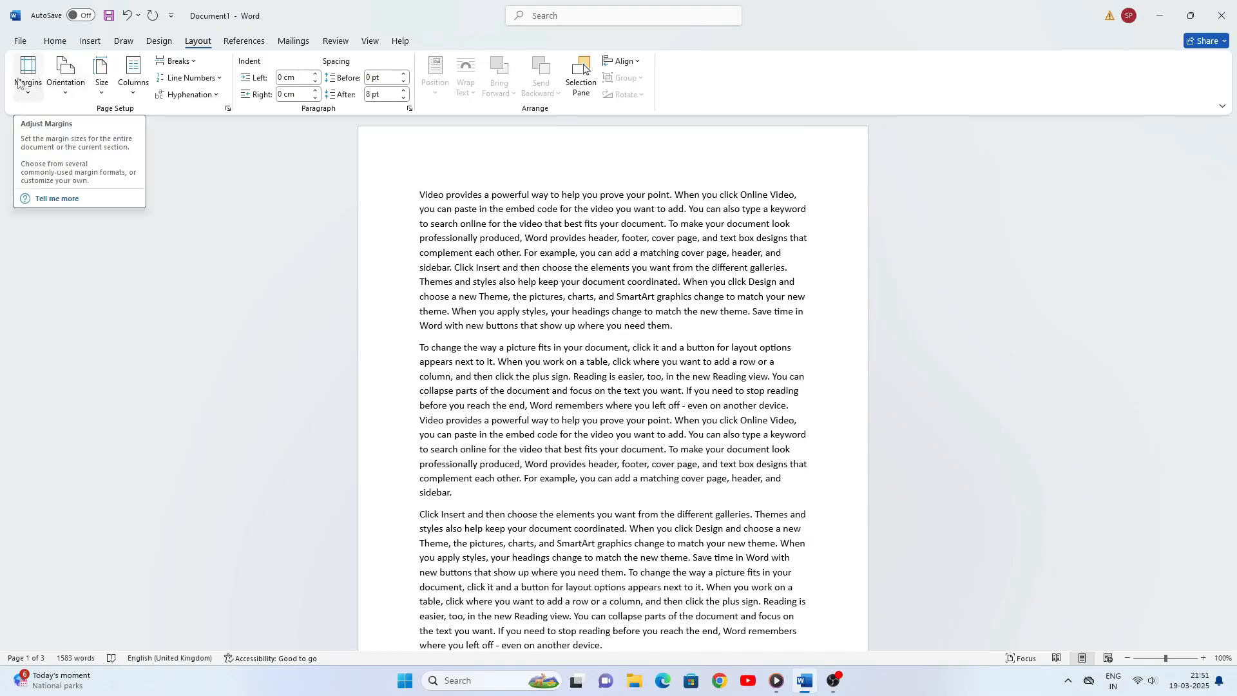
# - Switch the page orientation of the document to landscape and back to portrait
pyautogui.click(67, 96)
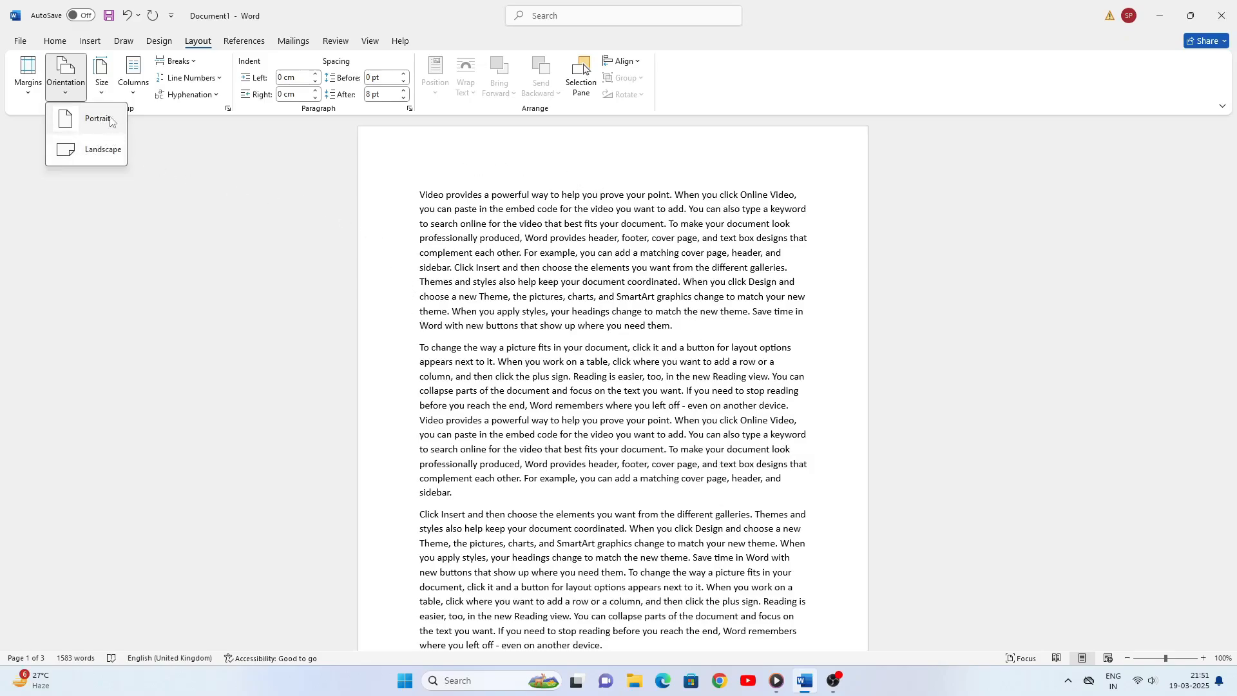
pyautogui.click(124, 218)
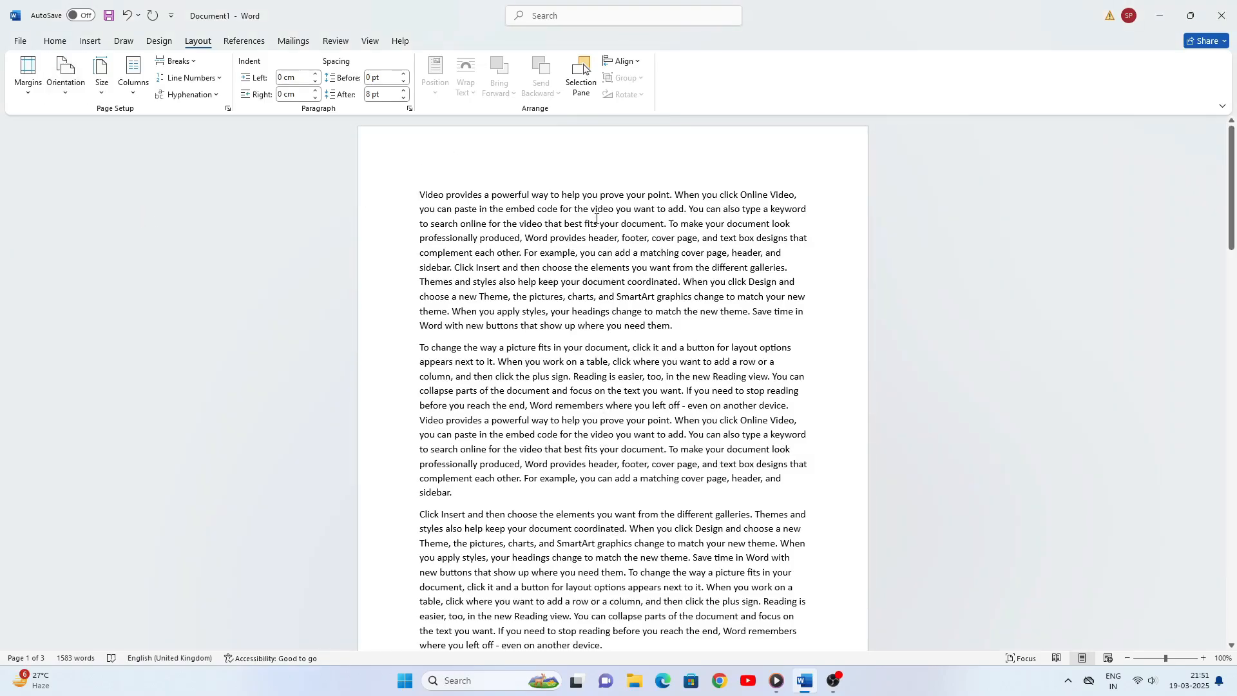
pyautogui.click(64, 97)
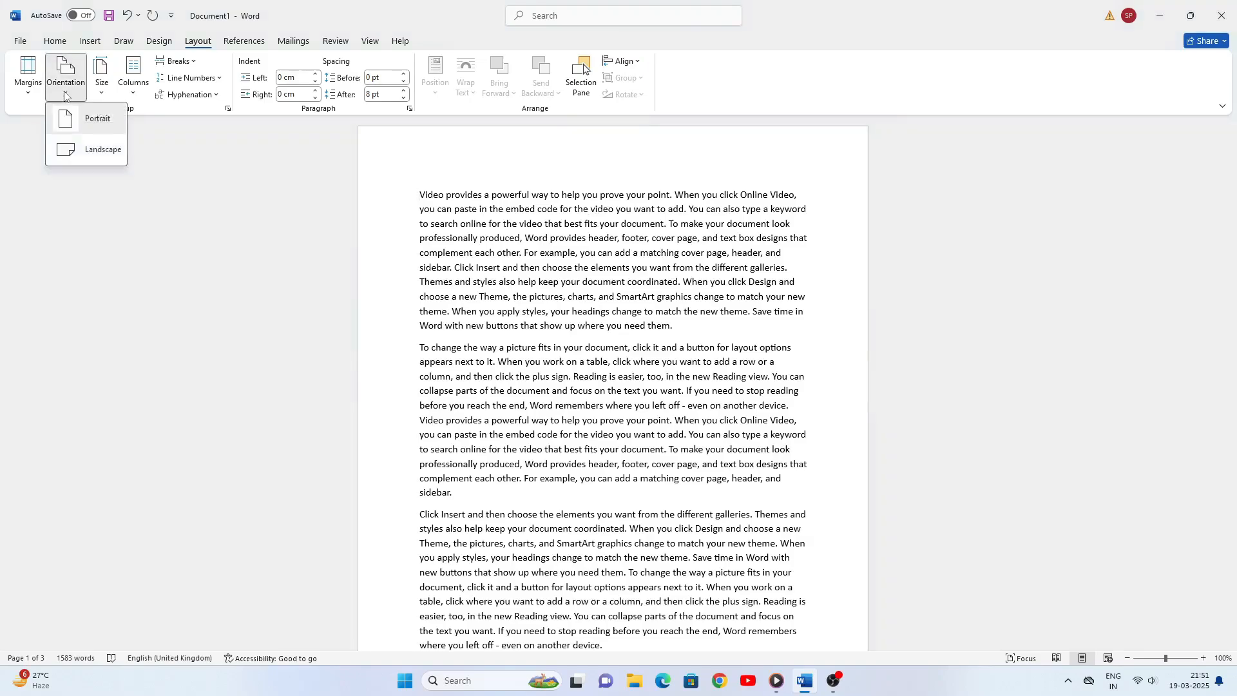
pyautogui.click(93, 154)
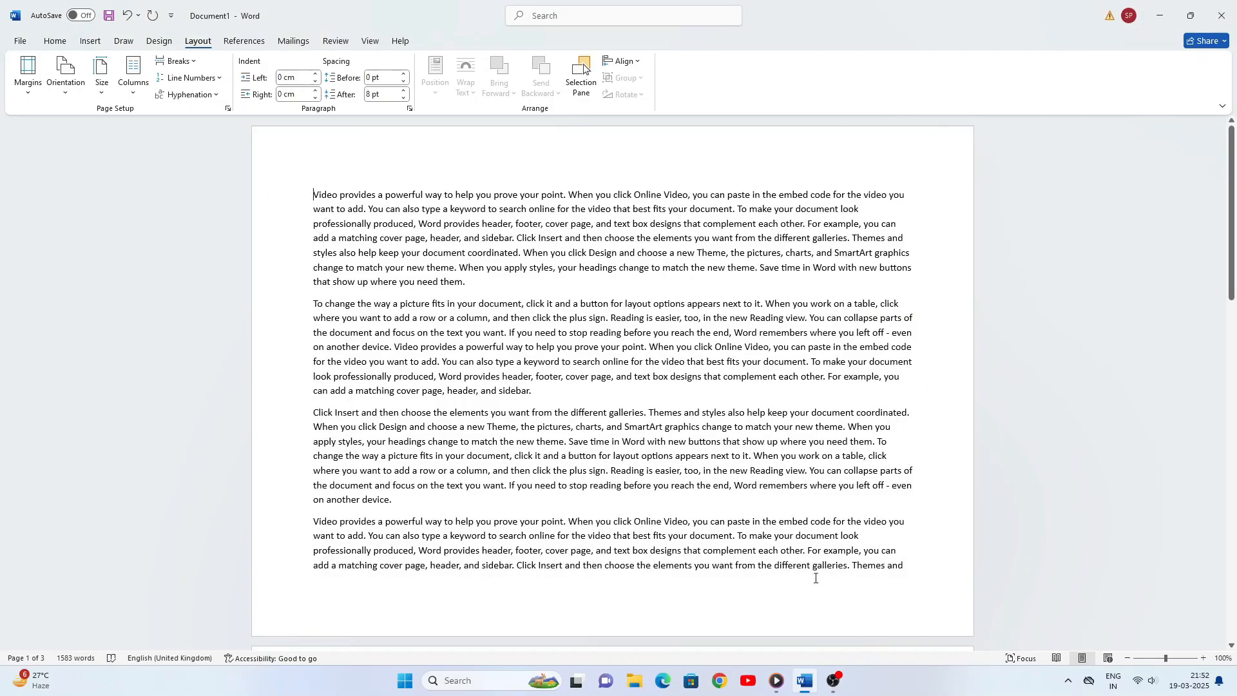
pyautogui.click(65, 91)
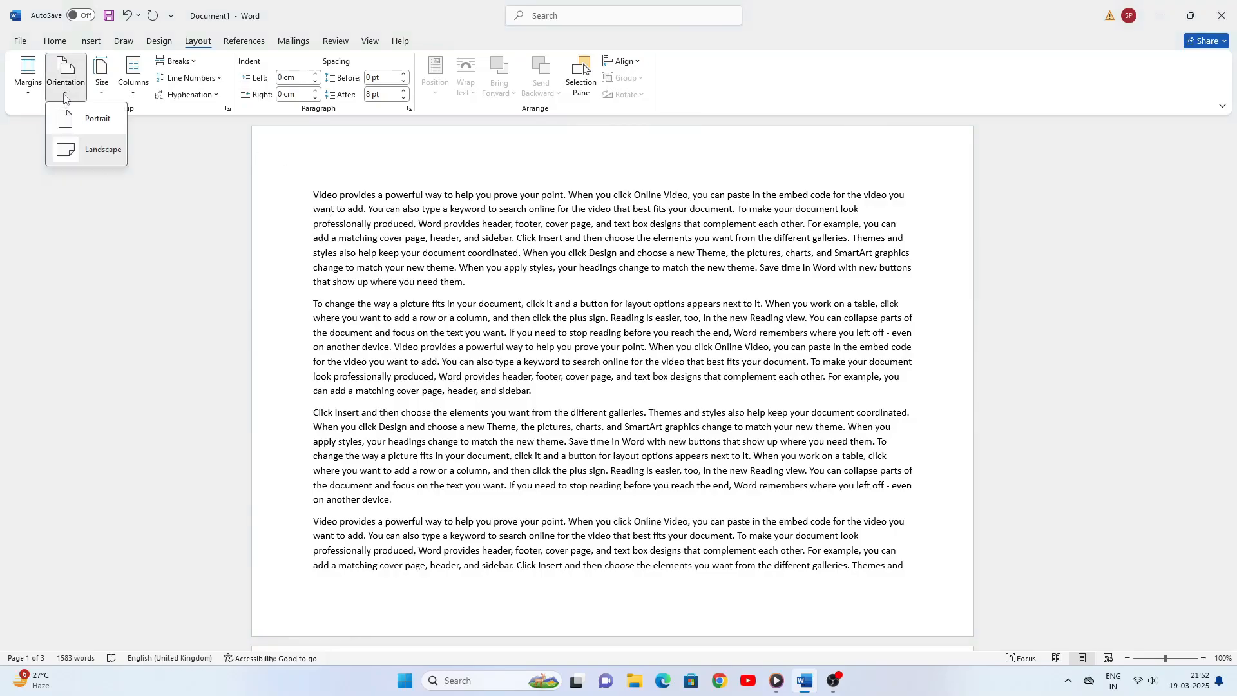
pyautogui.click(94, 120)
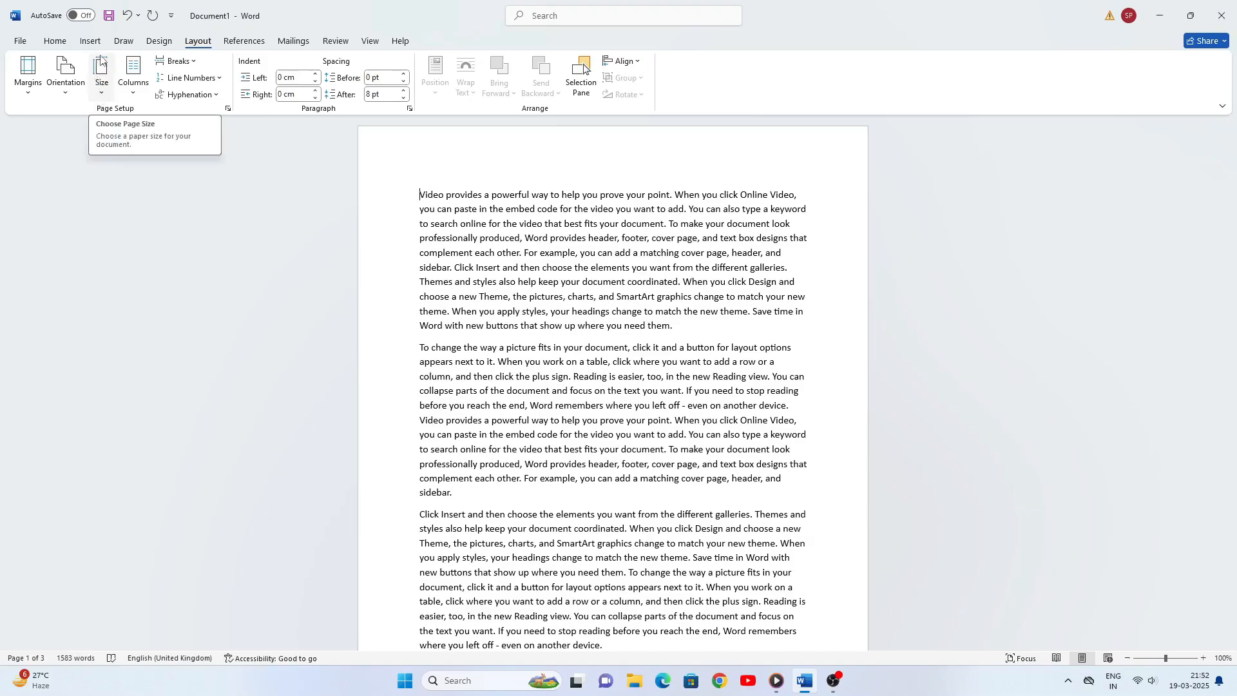
# - Try the Letter (21.59 x 27.94 cm) and Tabloid (27.94 x 43.18 cm) paper sizes on the document
pyautogui.click(100, 95)
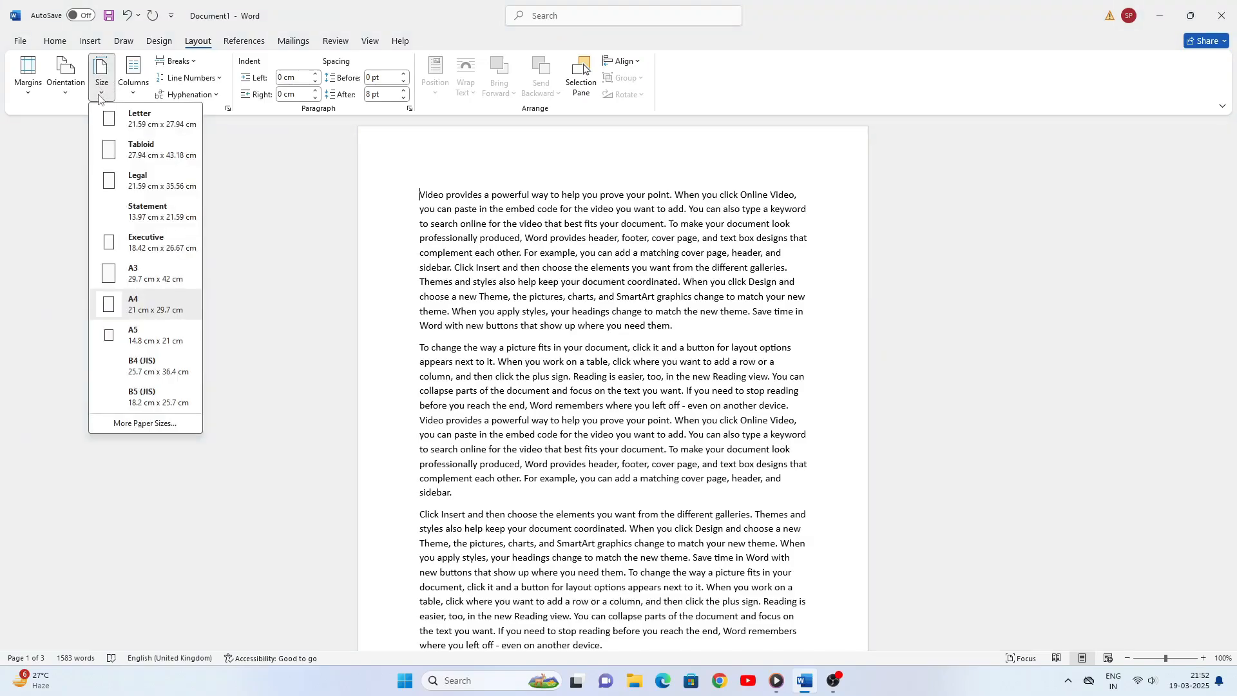
pyautogui.click(151, 118)
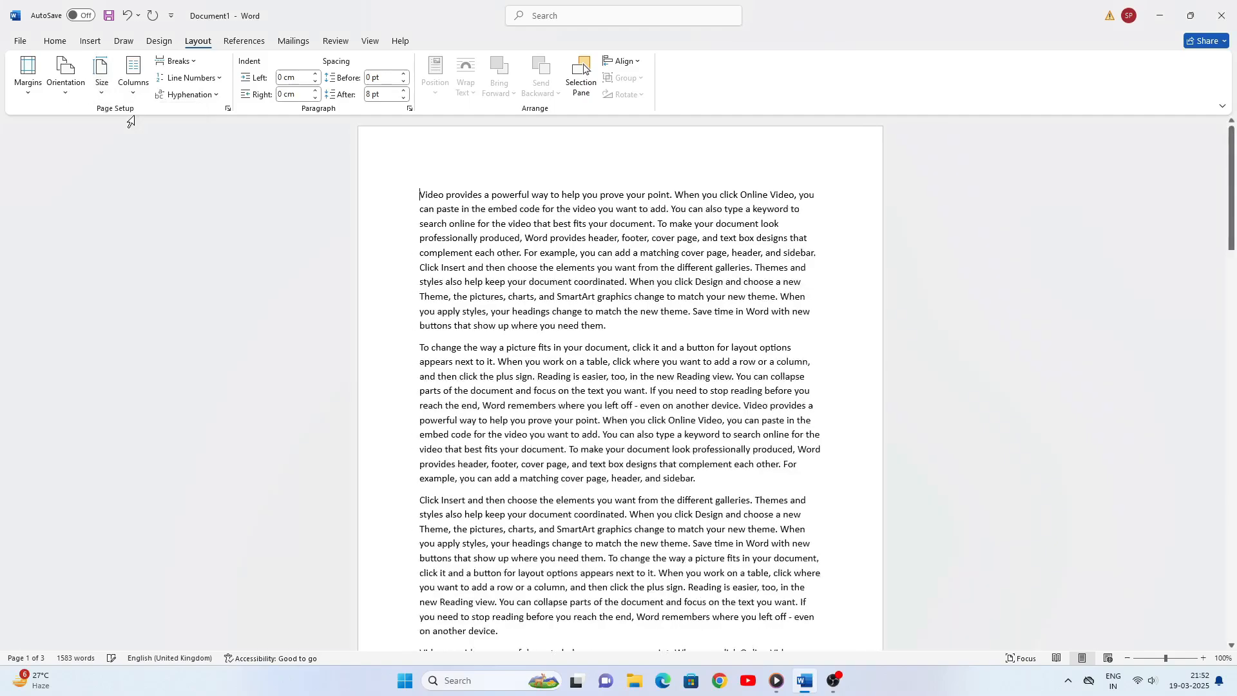
pyautogui.click(104, 90)
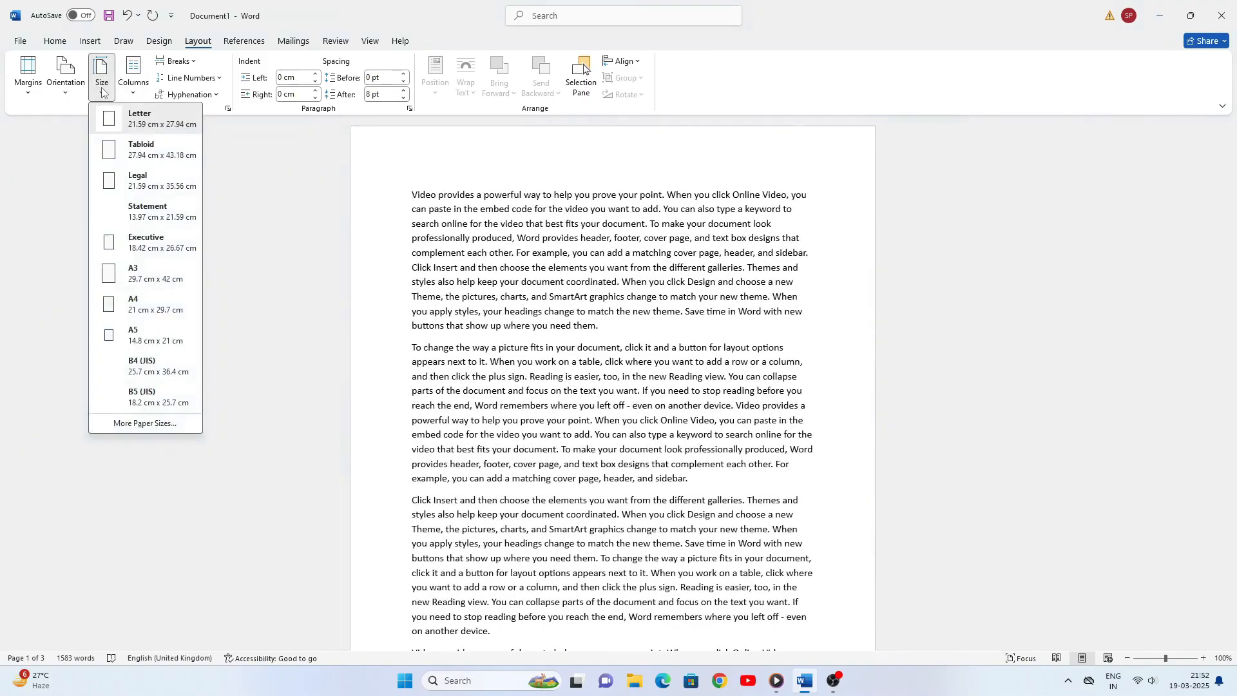
pyautogui.click(150, 159)
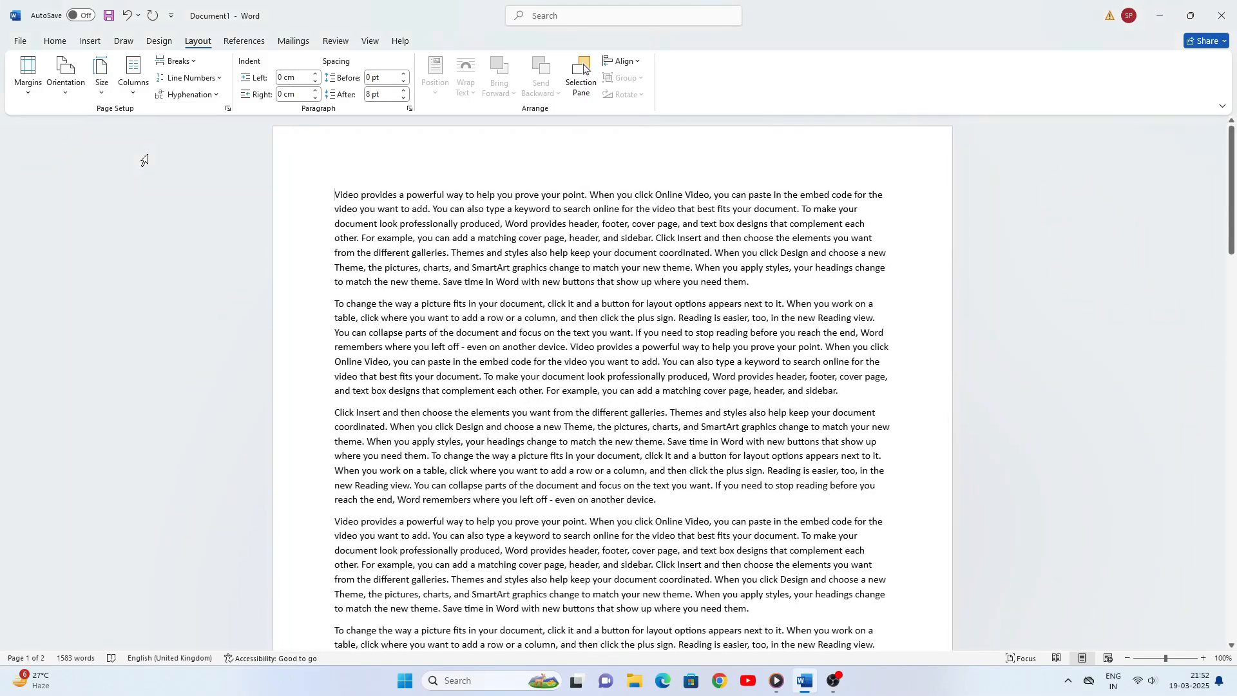
# - Try the Legal (21.59 x 35.56 cm) and Statement (13.97 x 21.59 cm) paper sizes on the document
pyautogui.click(103, 98)
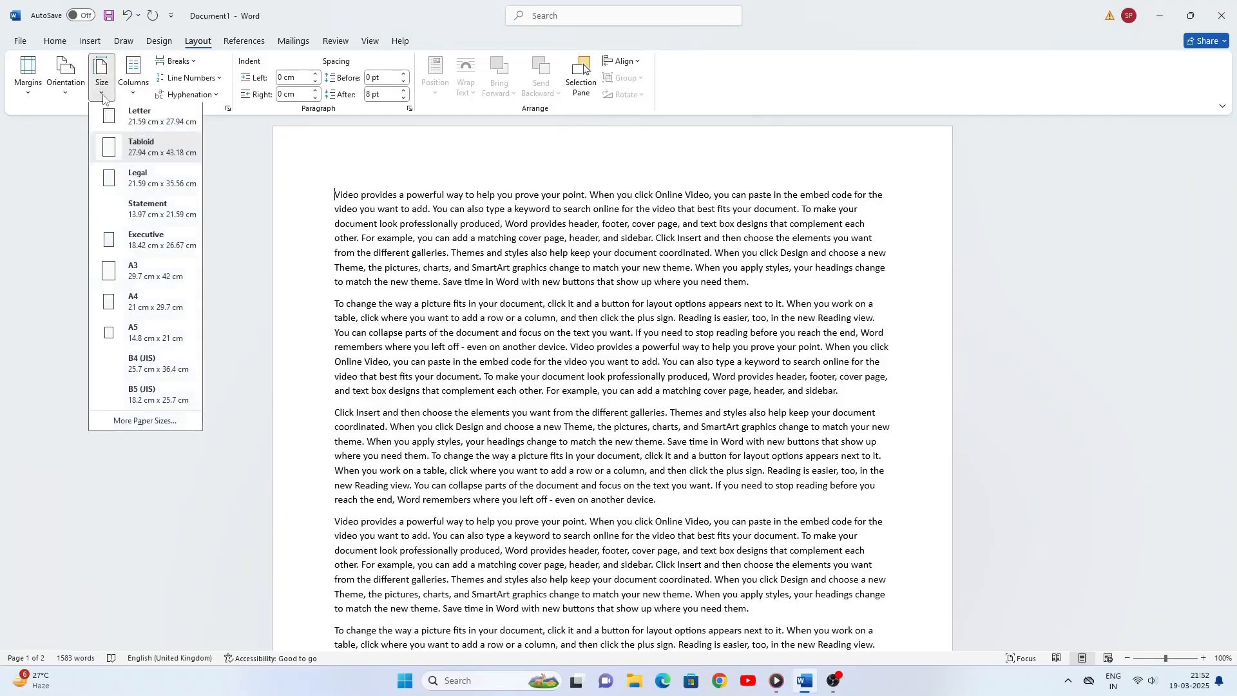
pyautogui.click(141, 185)
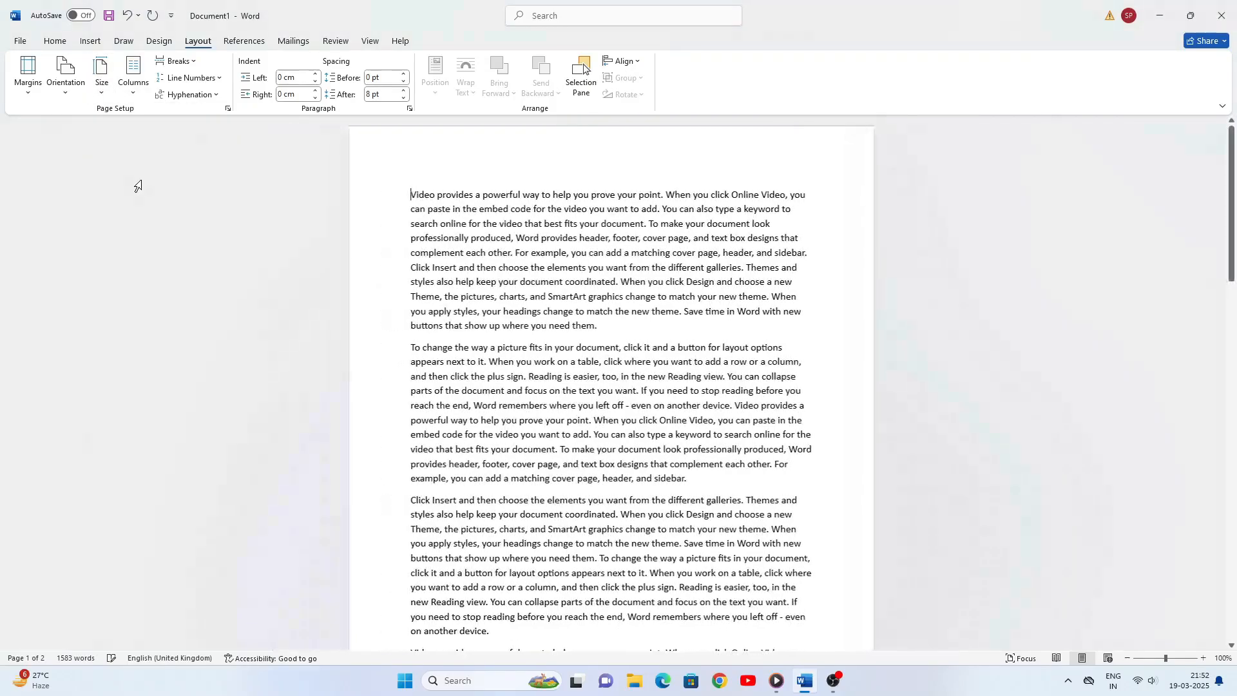
pyautogui.click(102, 96)
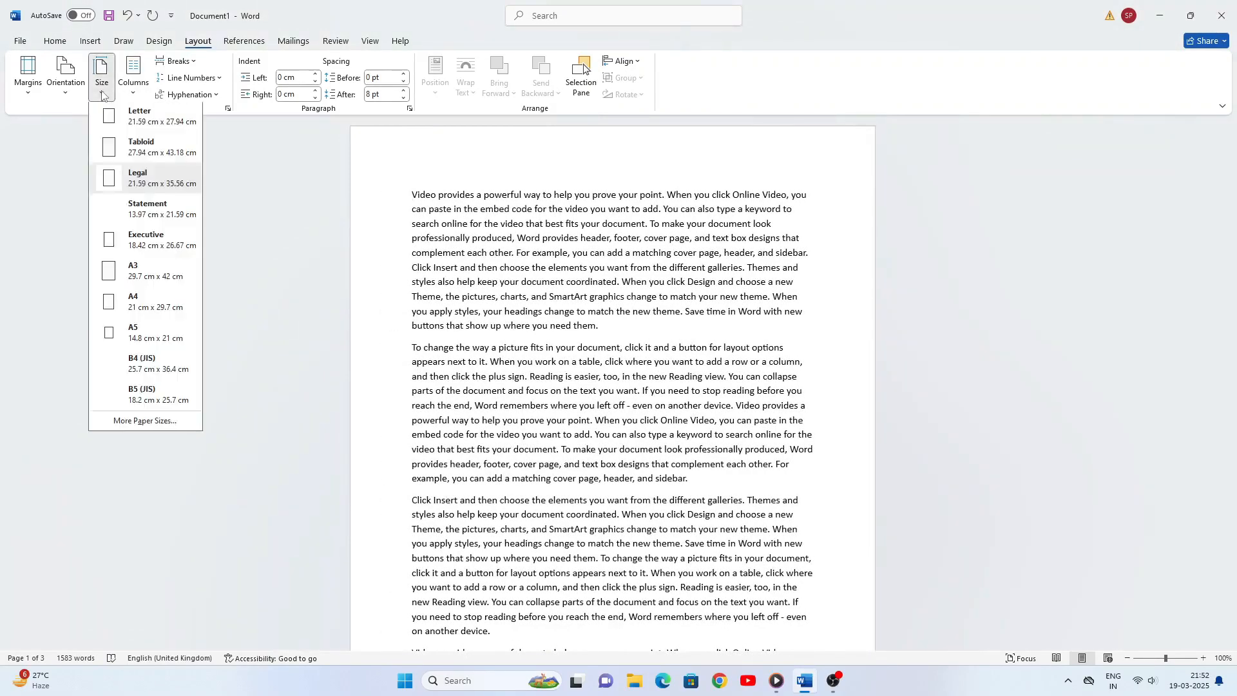
pyautogui.click(144, 215)
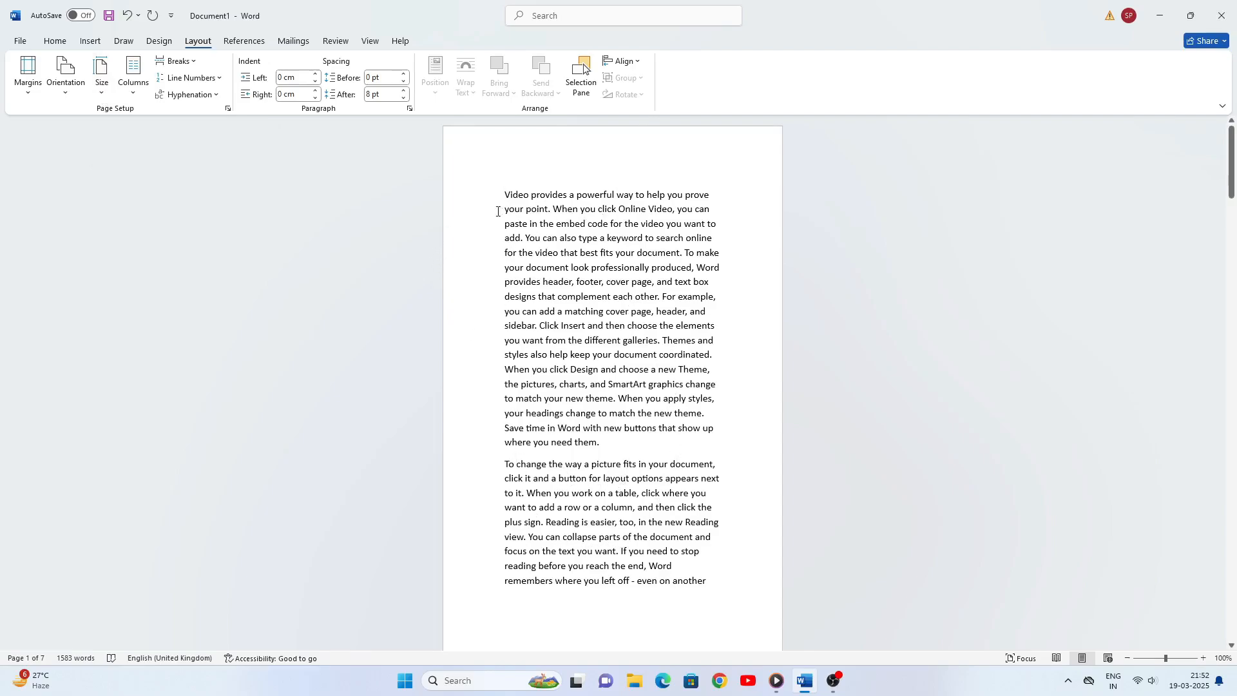
# - Try the Executive (18.42 x 26.67 cm) and A3 (29.7 x 42 cm) paper sizes on the document
pyautogui.click(102, 94)
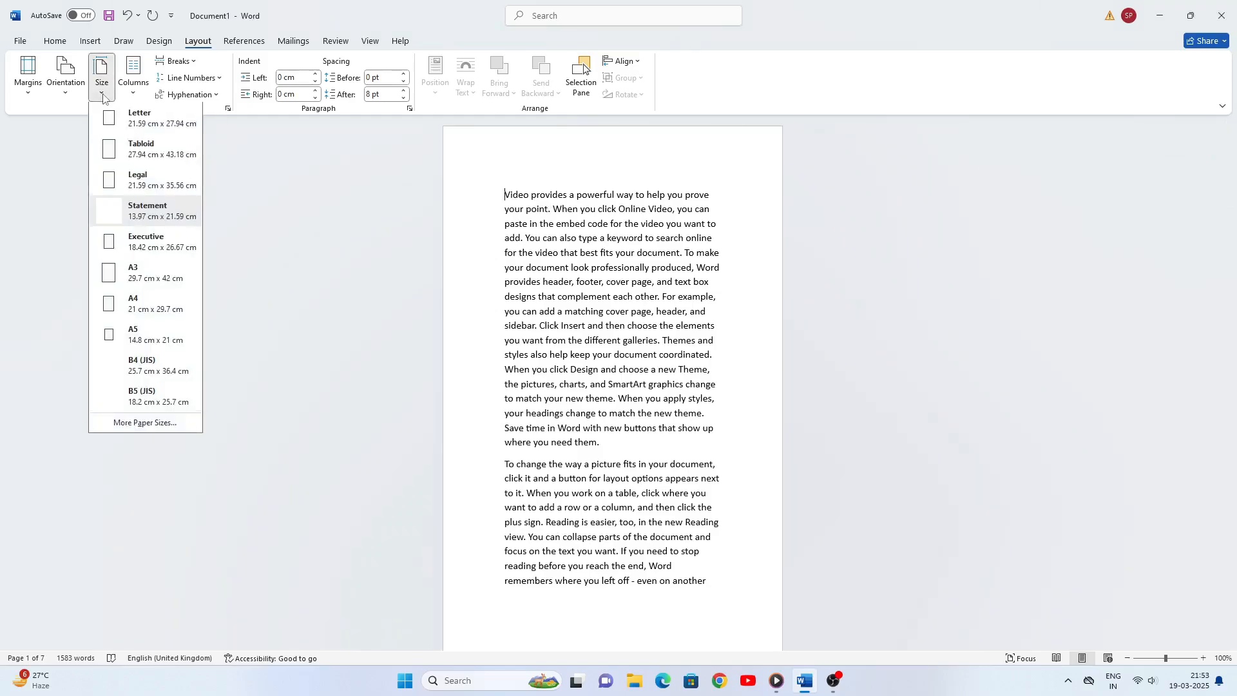
pyautogui.click(144, 249)
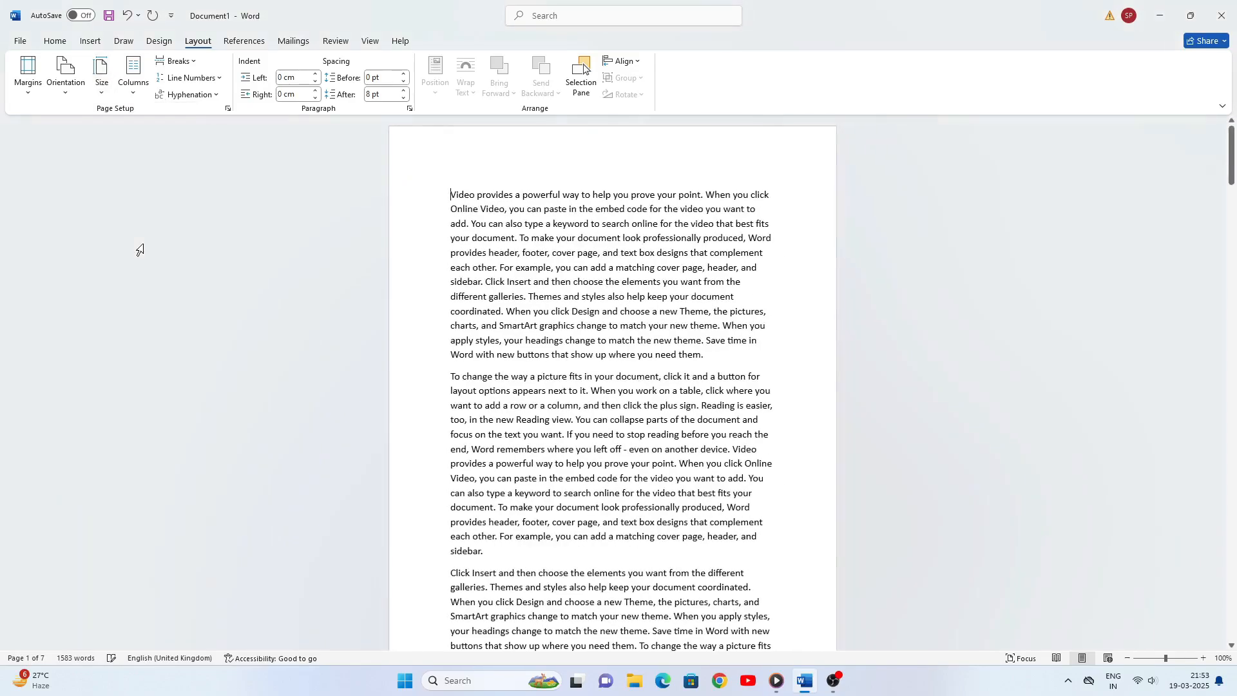
pyautogui.click(103, 94)
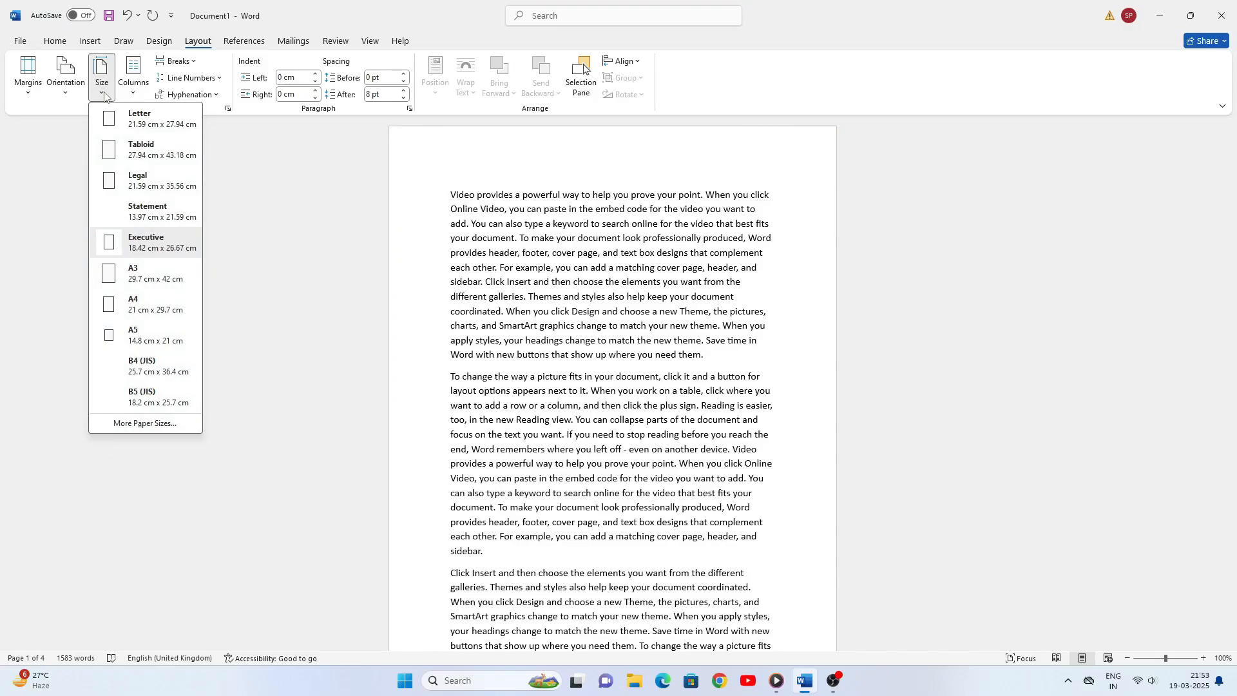
pyautogui.click(145, 274)
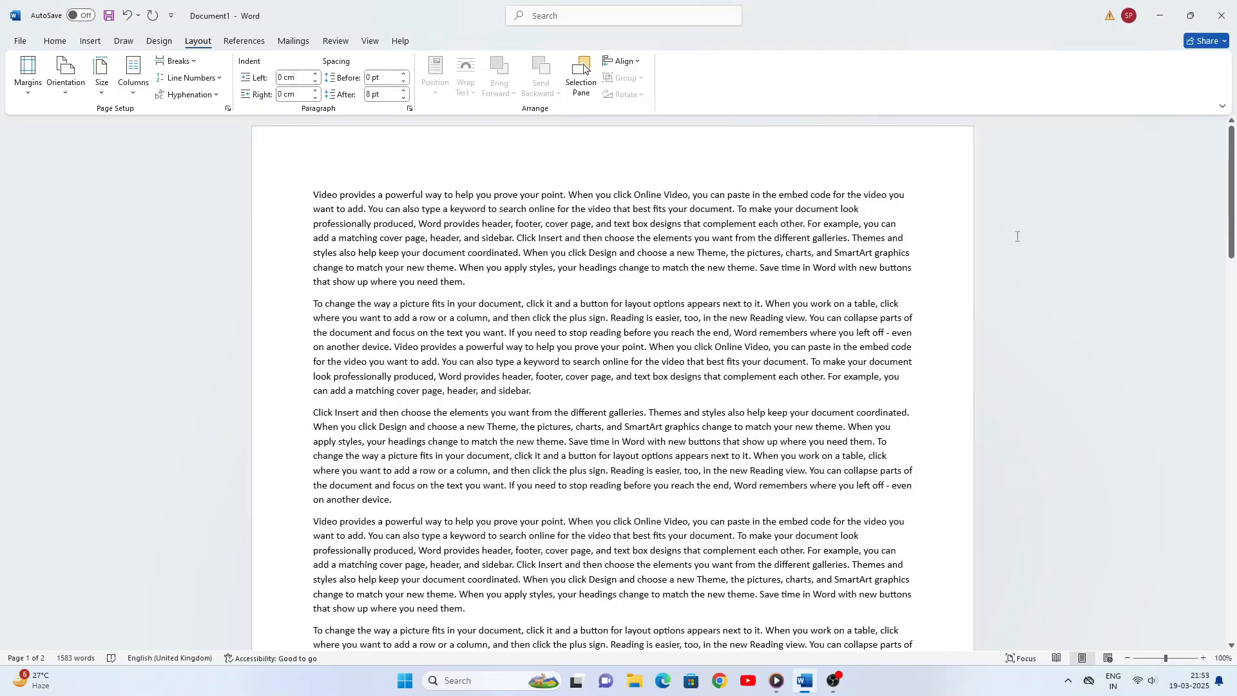
# - Try the A4 (21 x 29.7 cm) and A5 (14.8 x 21 cm) paper sizes on the document
pyautogui.click(104, 97)
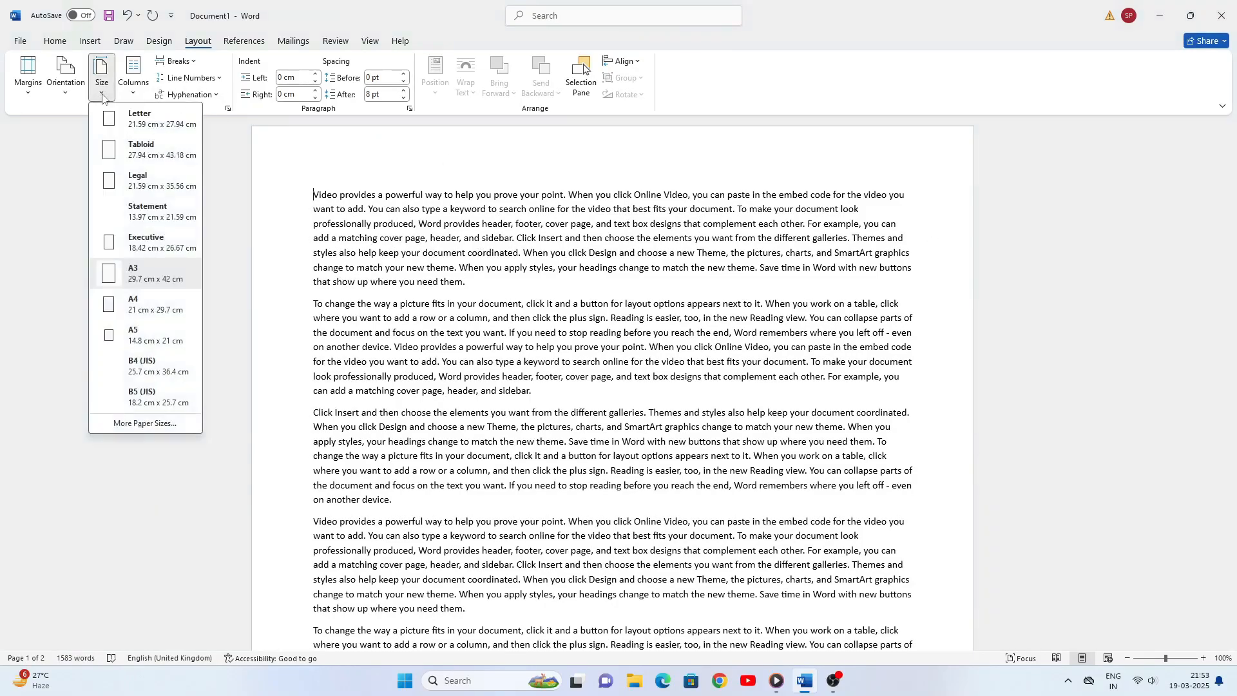
pyautogui.click(137, 309)
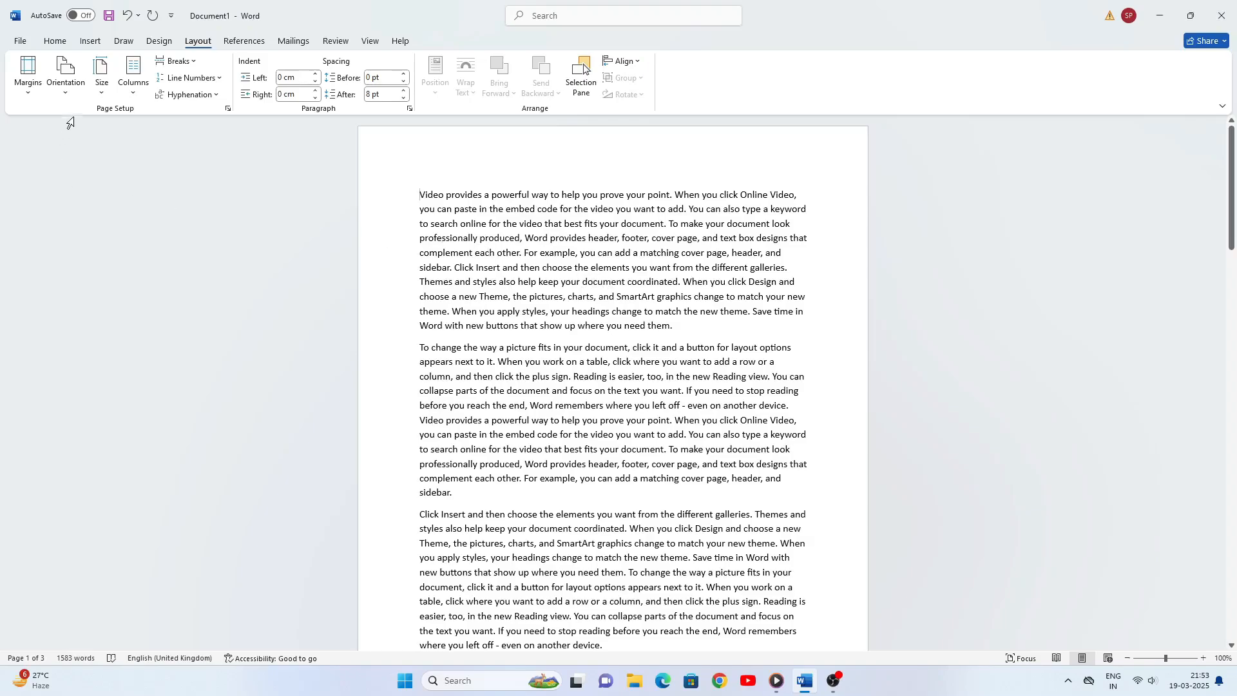
pyautogui.click(102, 93)
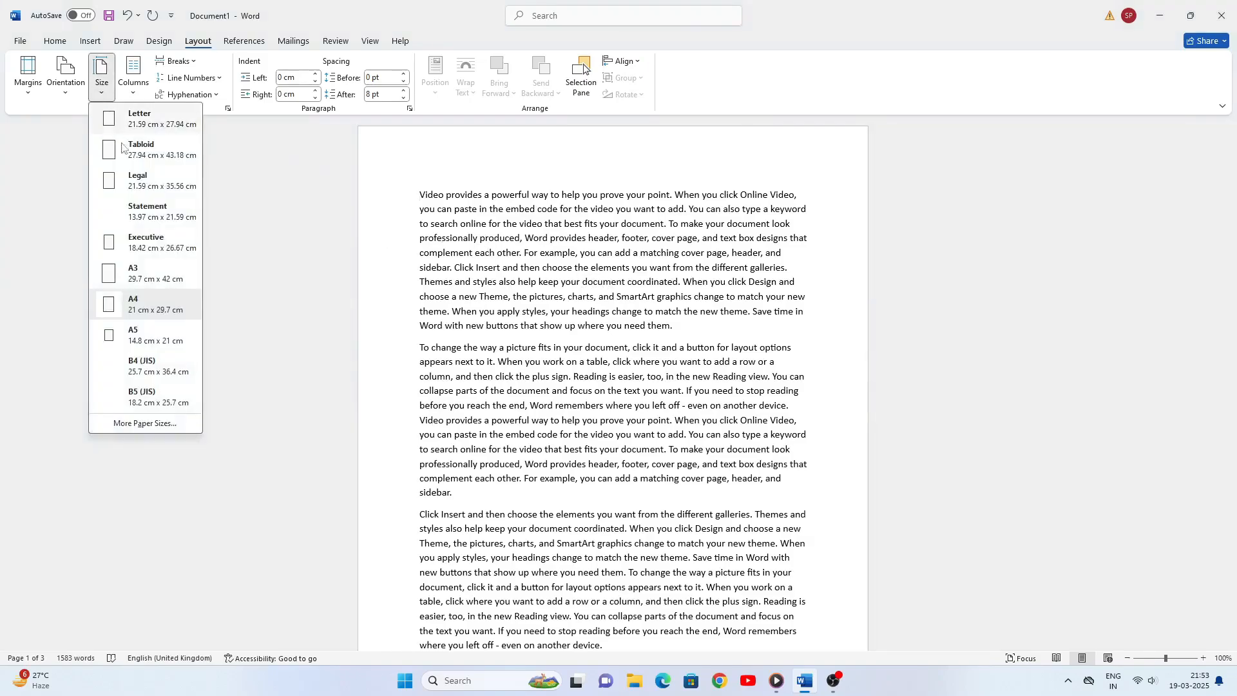
pyautogui.click(137, 340)
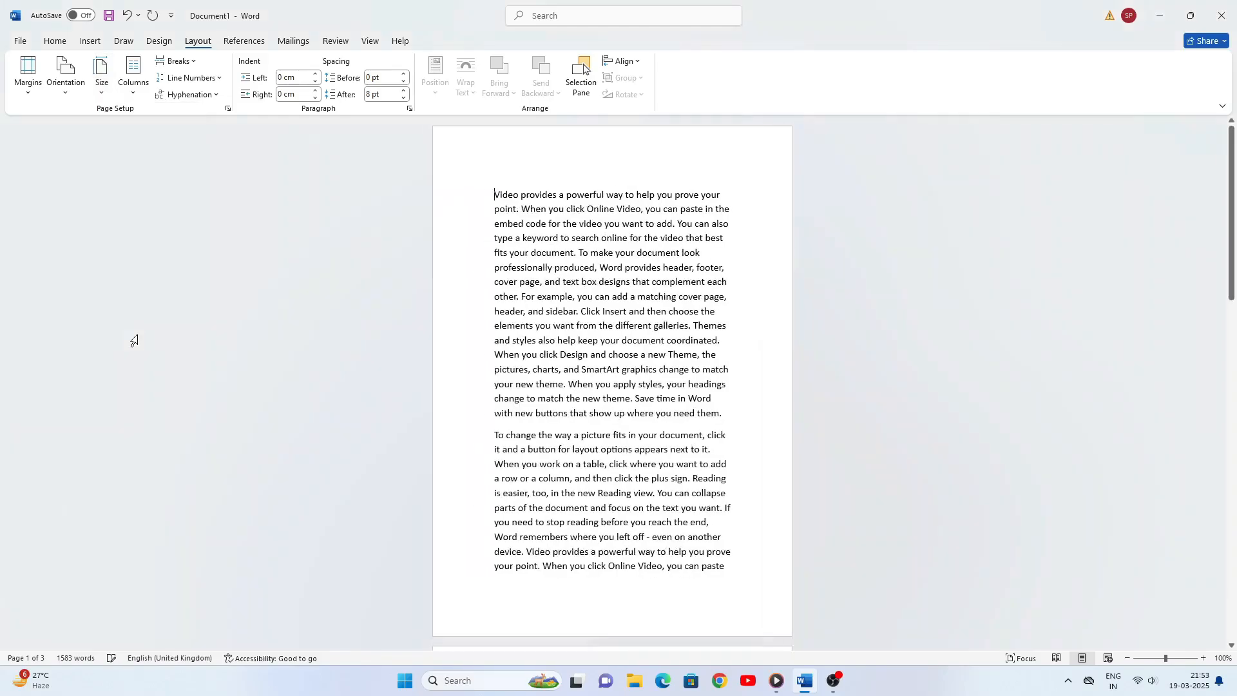
# - Apply the B4 (JIS) paper size of 25.7 x 36.4 cm and replace it with B5 (JIS), 18.2 x 25.7 cm
pyautogui.click(102, 94)
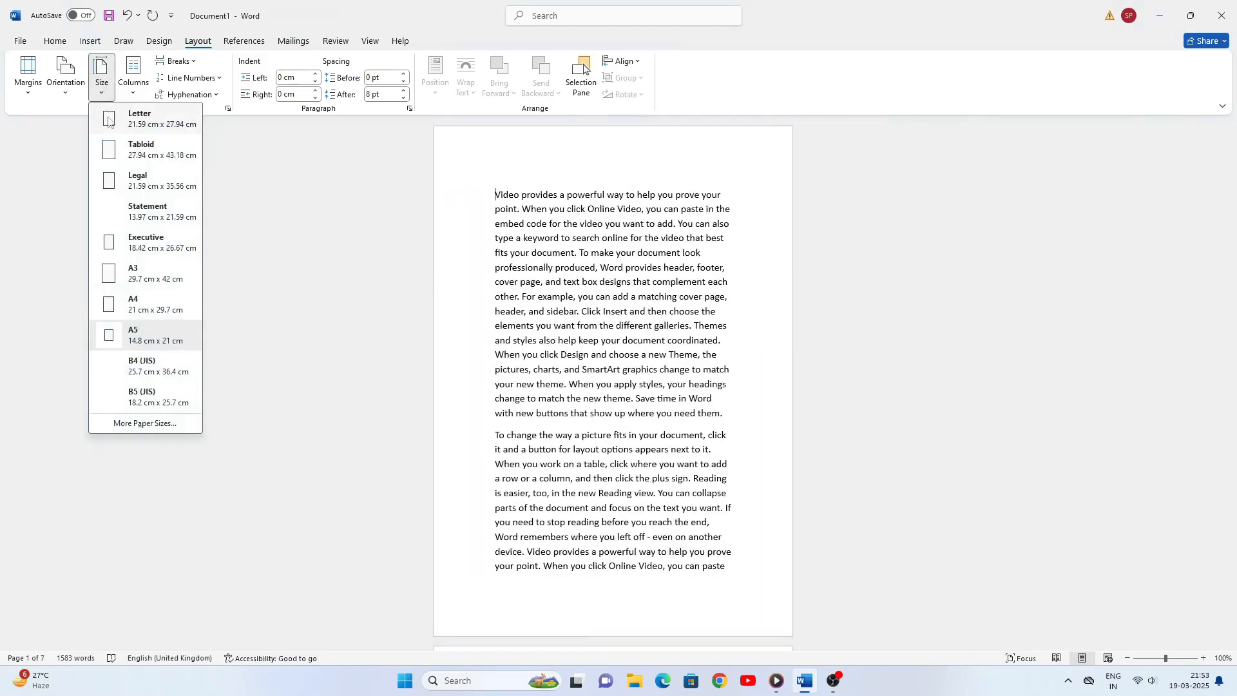
pyautogui.click(134, 373)
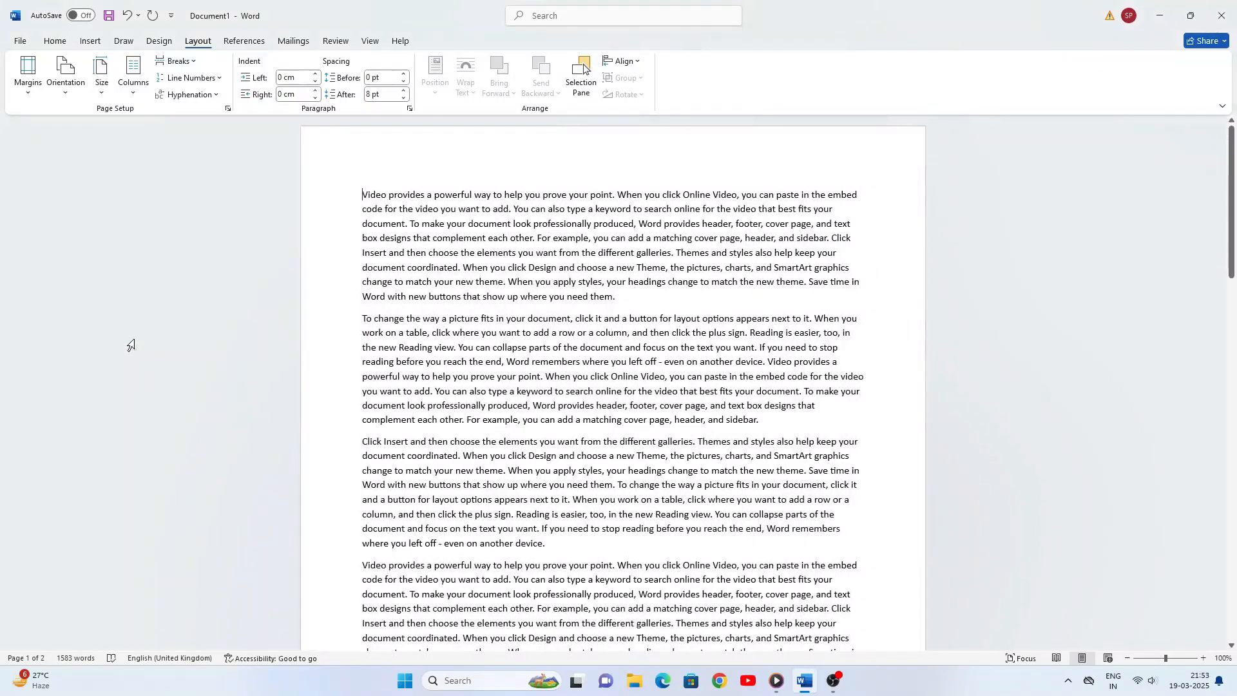
pyautogui.click(102, 81)
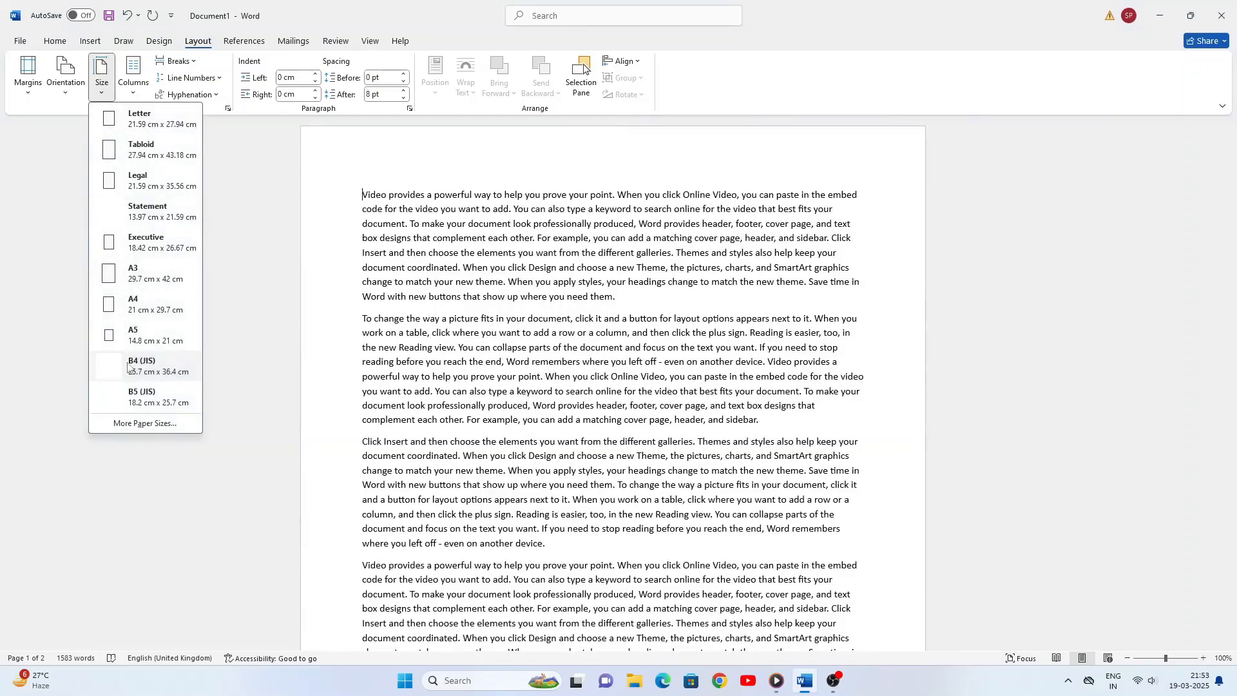
pyautogui.click(139, 396)
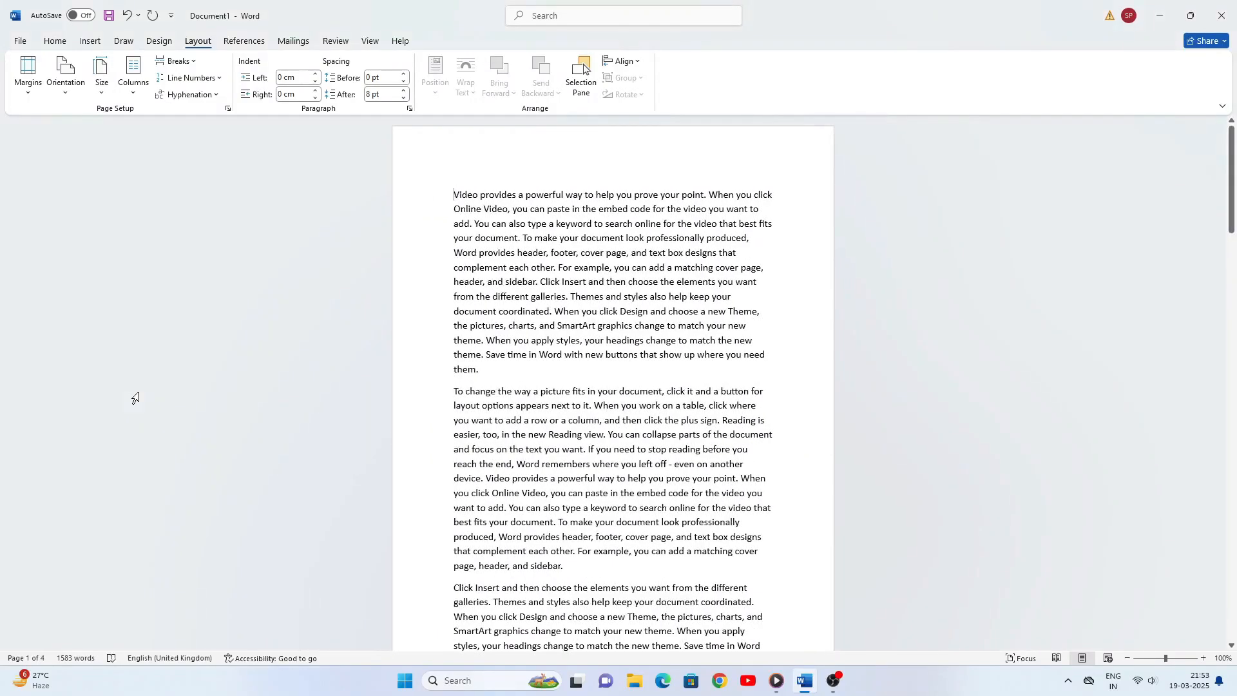
# - Examine the full list of paper sizes in the page setup settings and cancel without changing the size
pyautogui.click(103, 96)
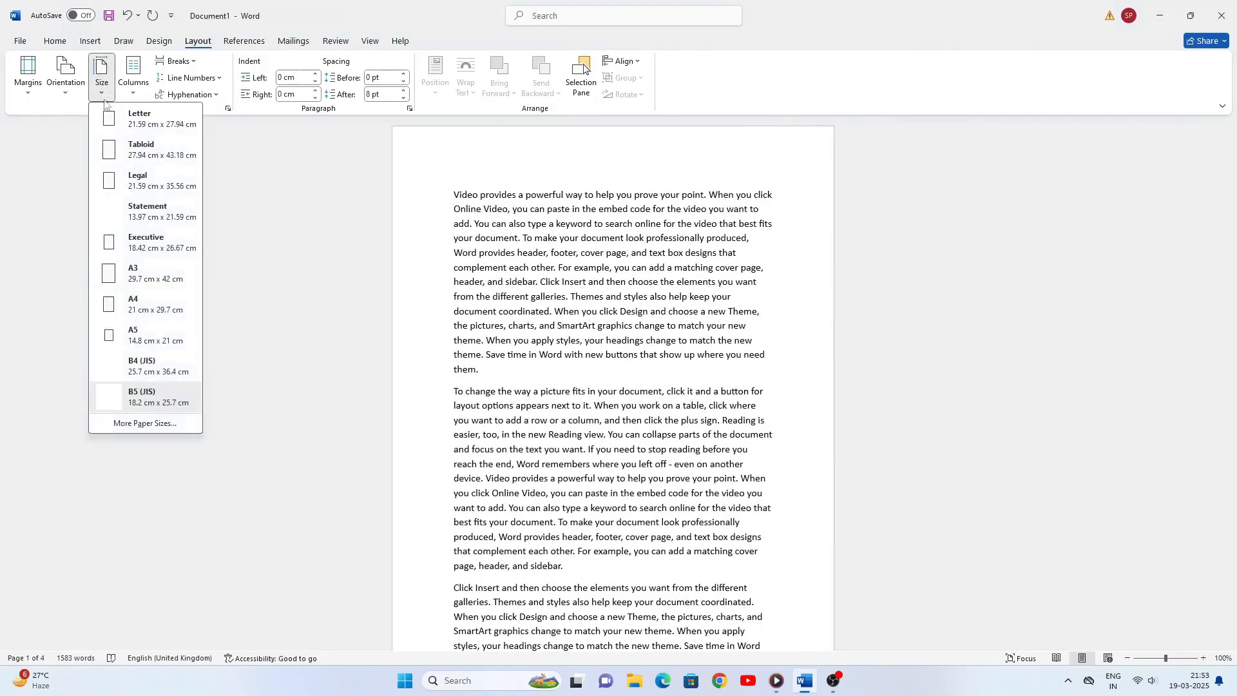
pyautogui.click(138, 423)
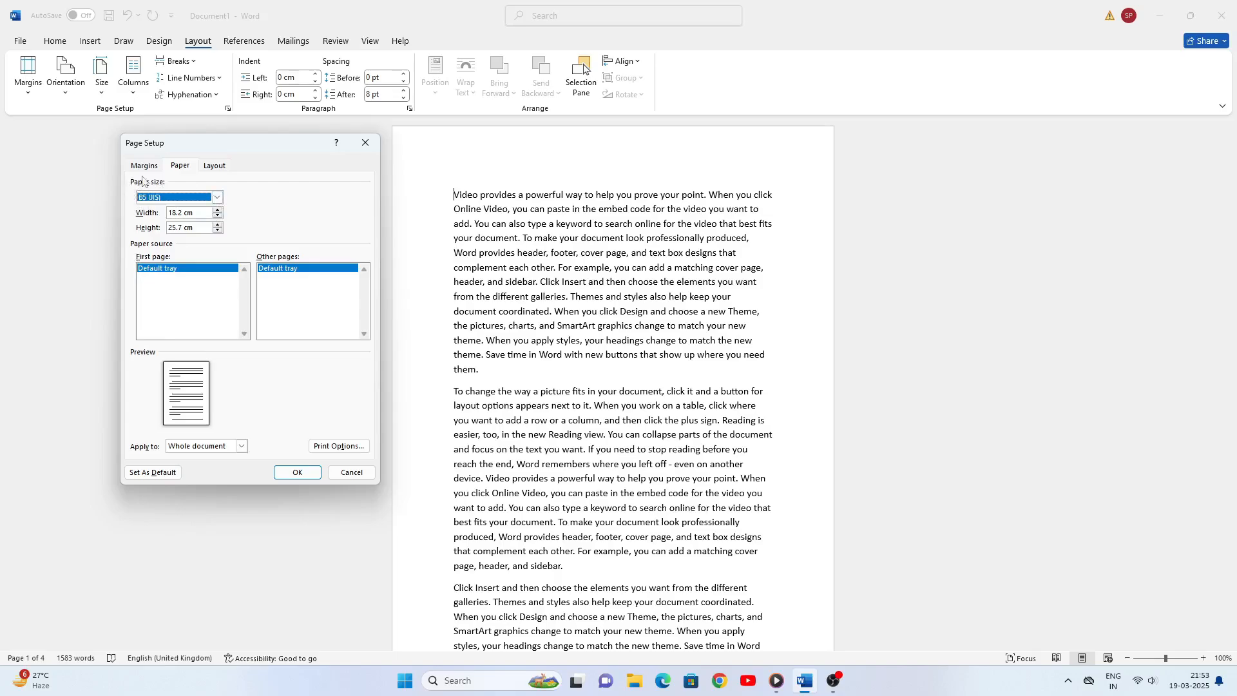
pyautogui.click(217, 198)
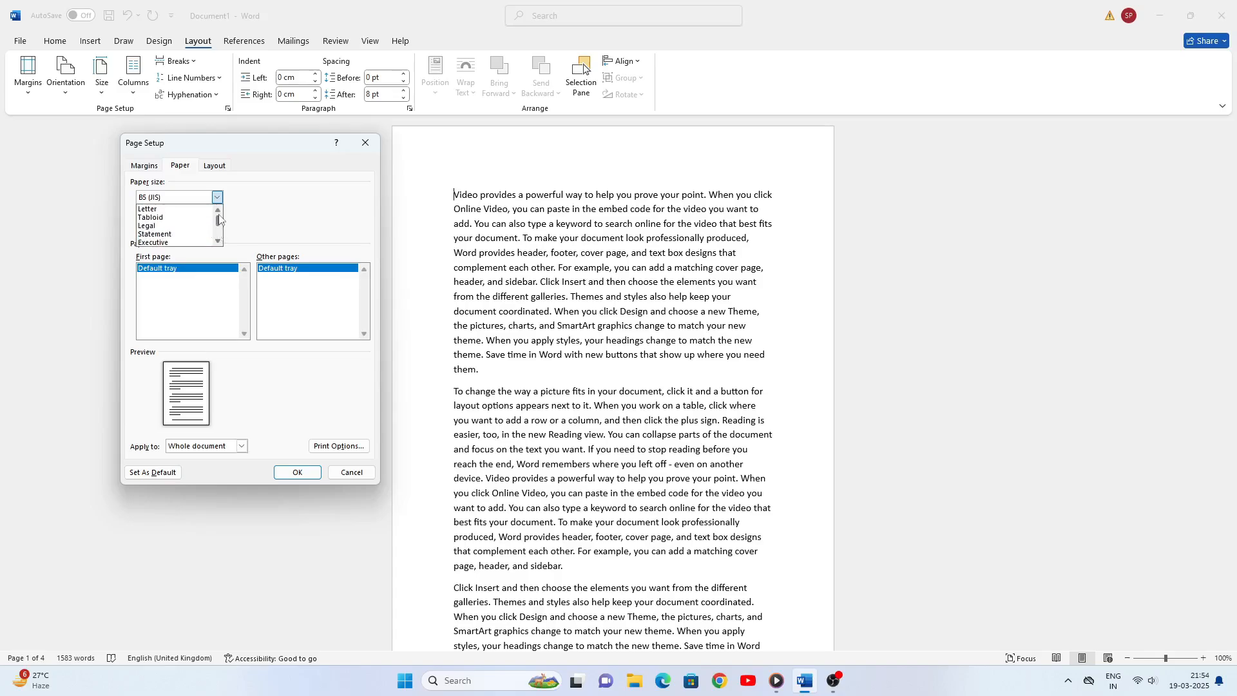
pyautogui.scroll(3, 219, 232)
pyautogui.scroll(2, 220, 230)
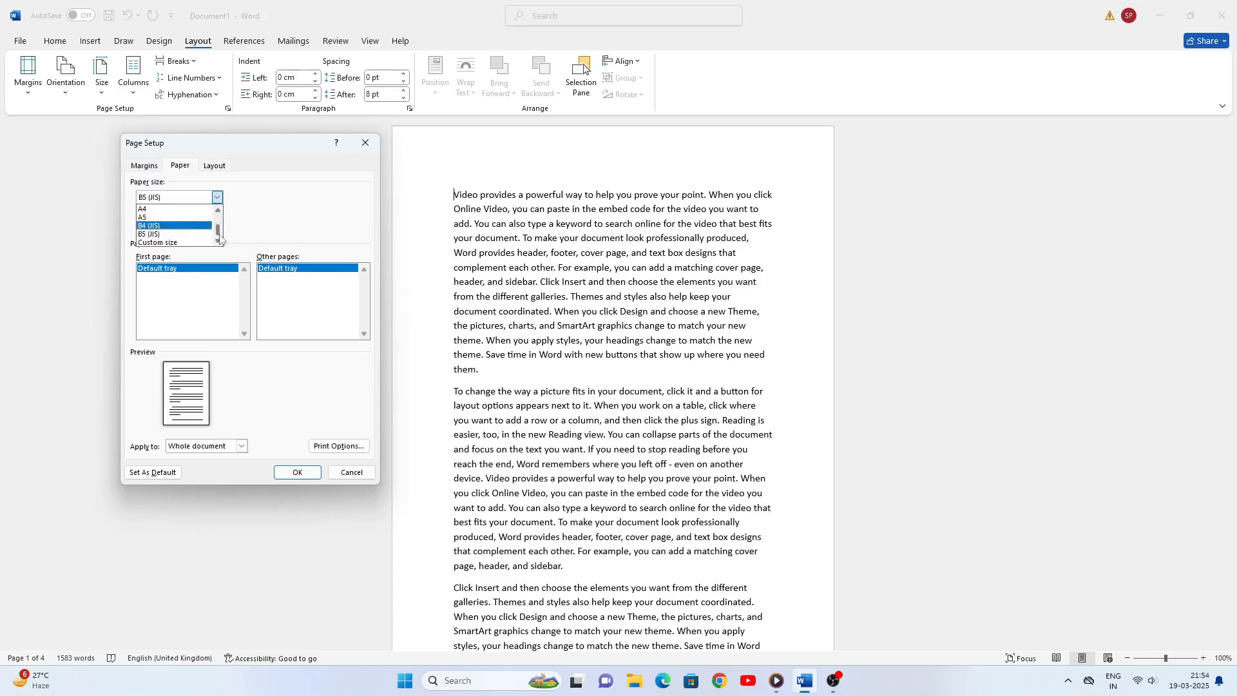
pyautogui.scroll(-6, 219, 228)
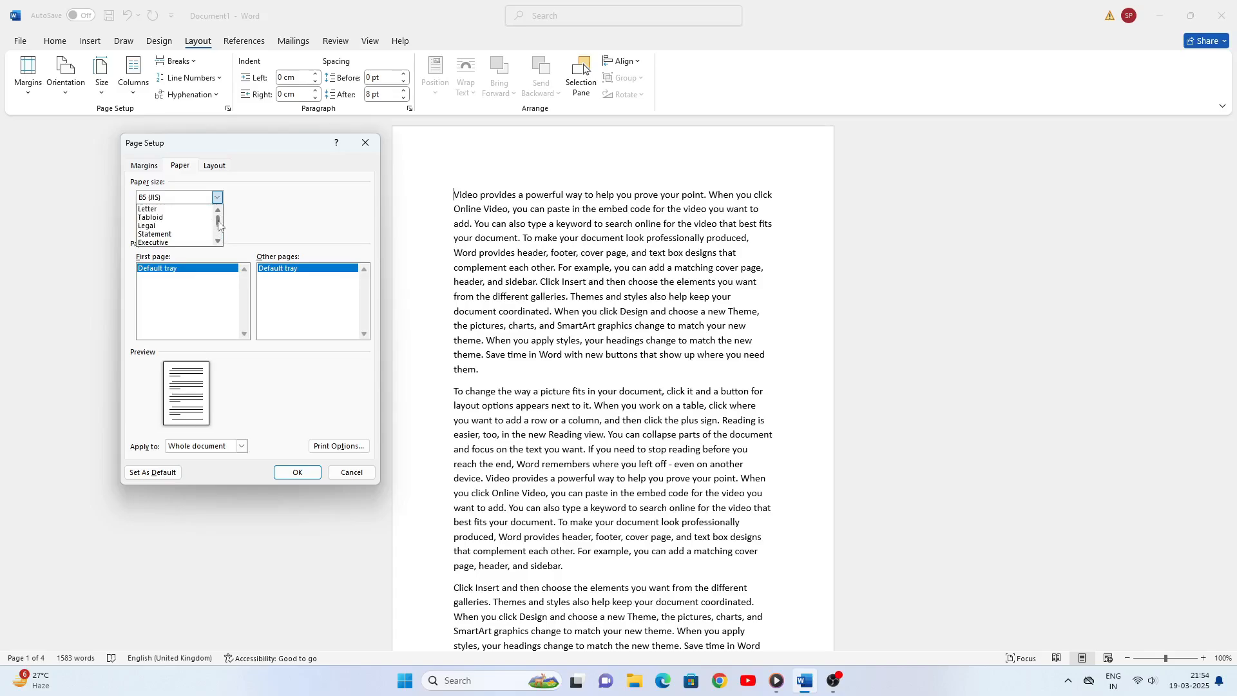
pyautogui.click(338, 472)
pyautogui.click(337, 473)
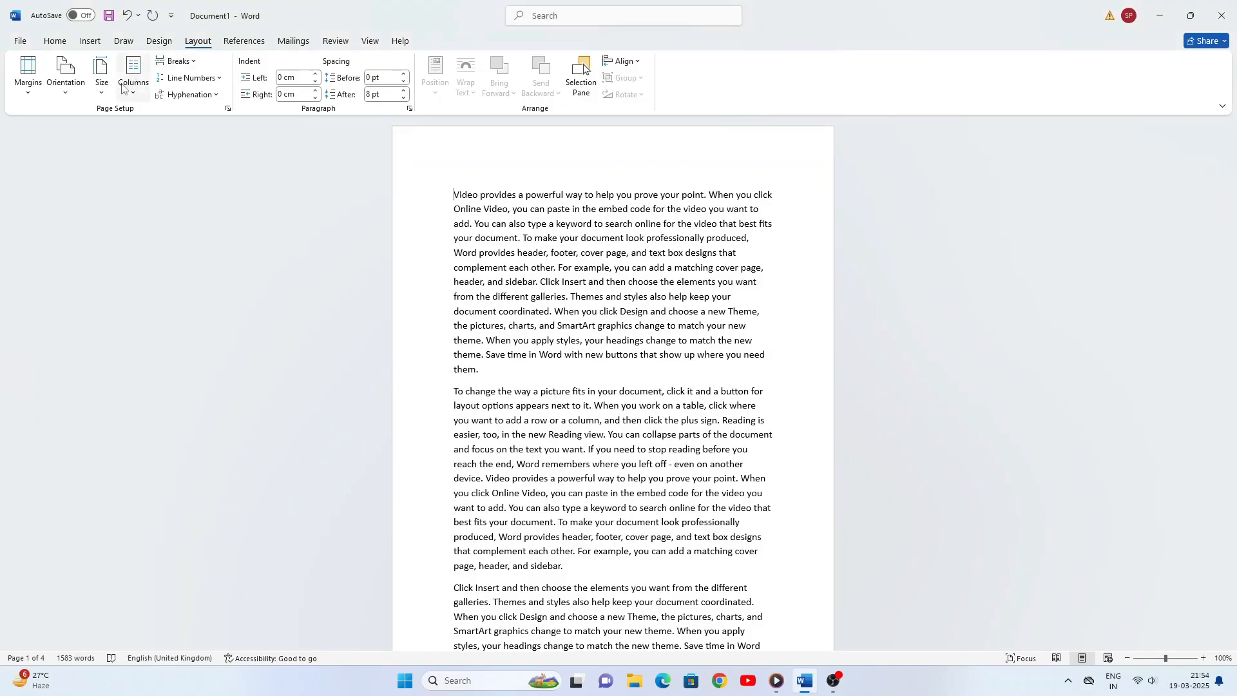
# - Set the document's paper size to Letter, 21.59 x 27.94 cm
pyautogui.click(105, 95)
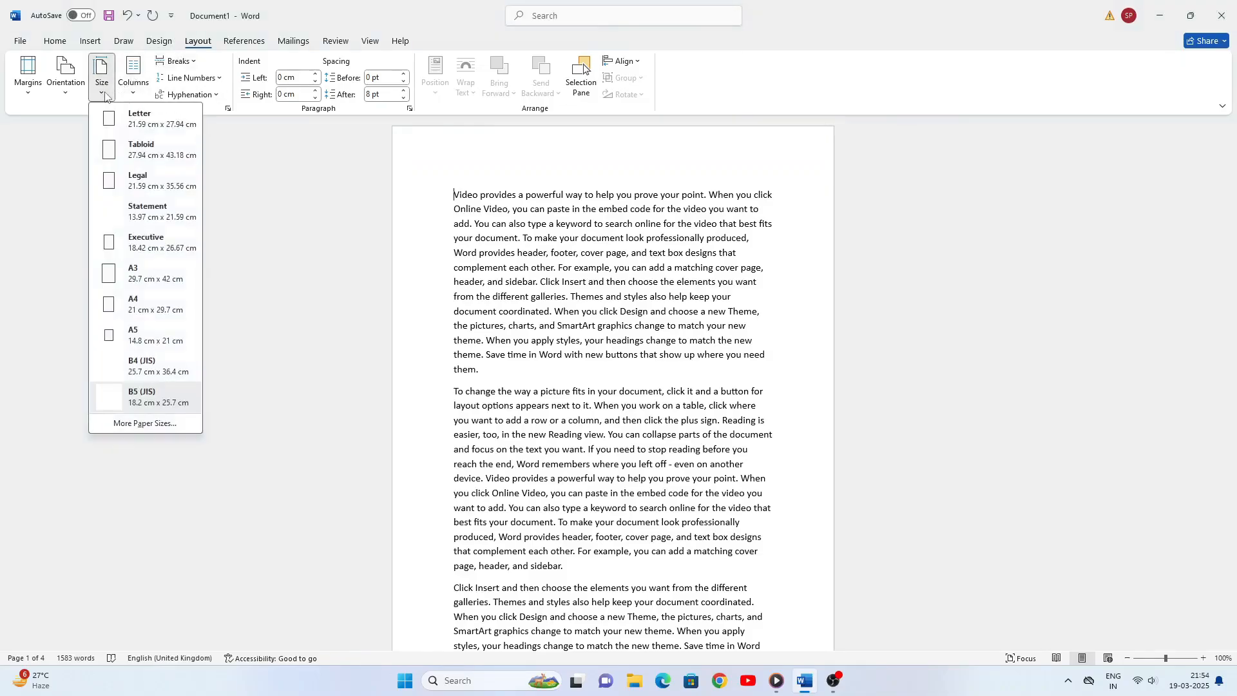
pyautogui.click(151, 122)
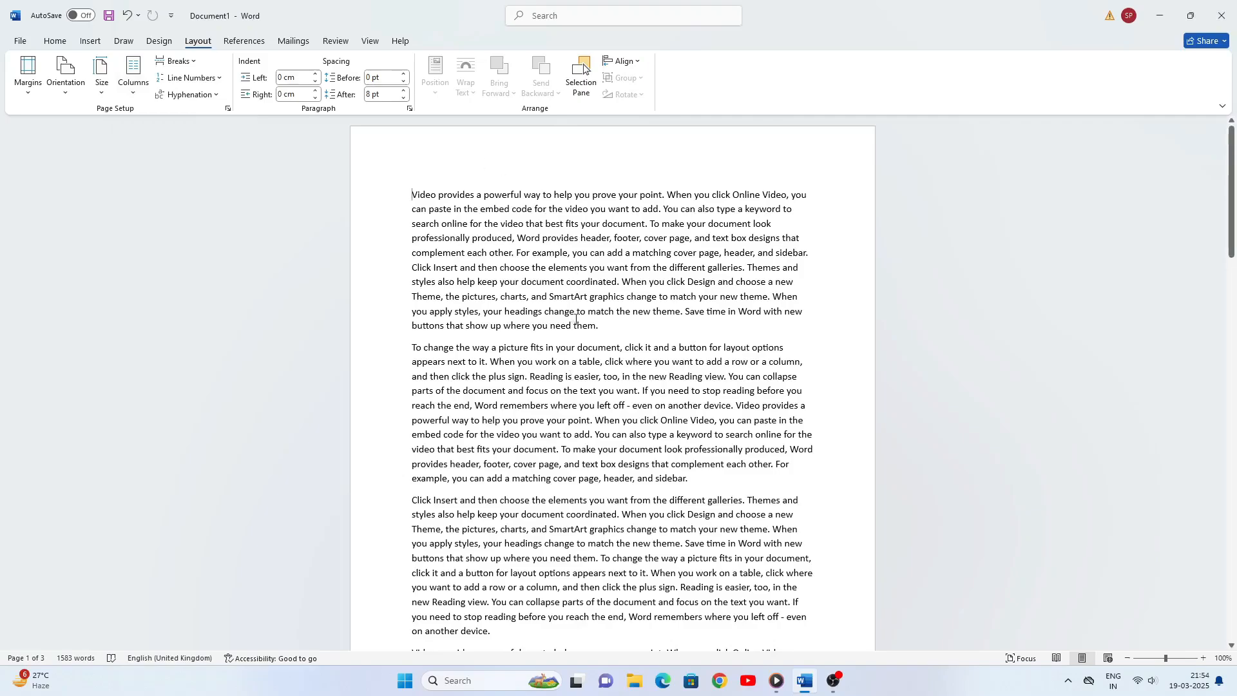
# - Try arranging the document text in two columns and in three columns
pyautogui.click(135, 95)
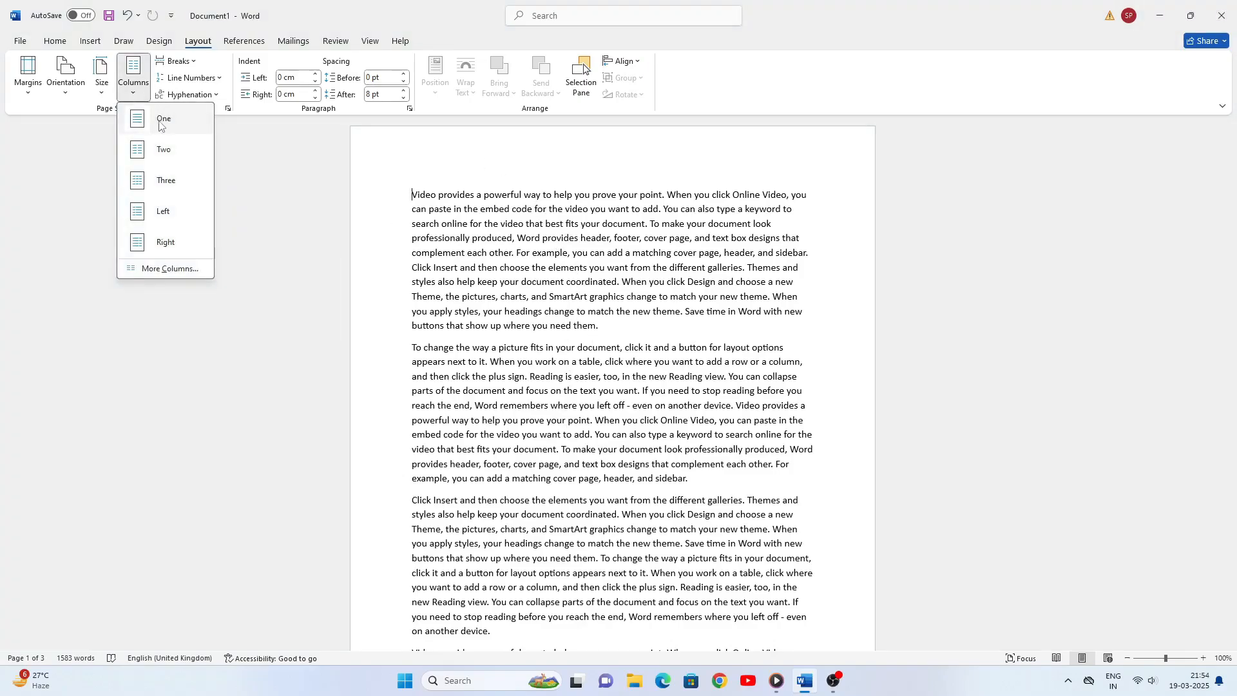
pyautogui.click(165, 155)
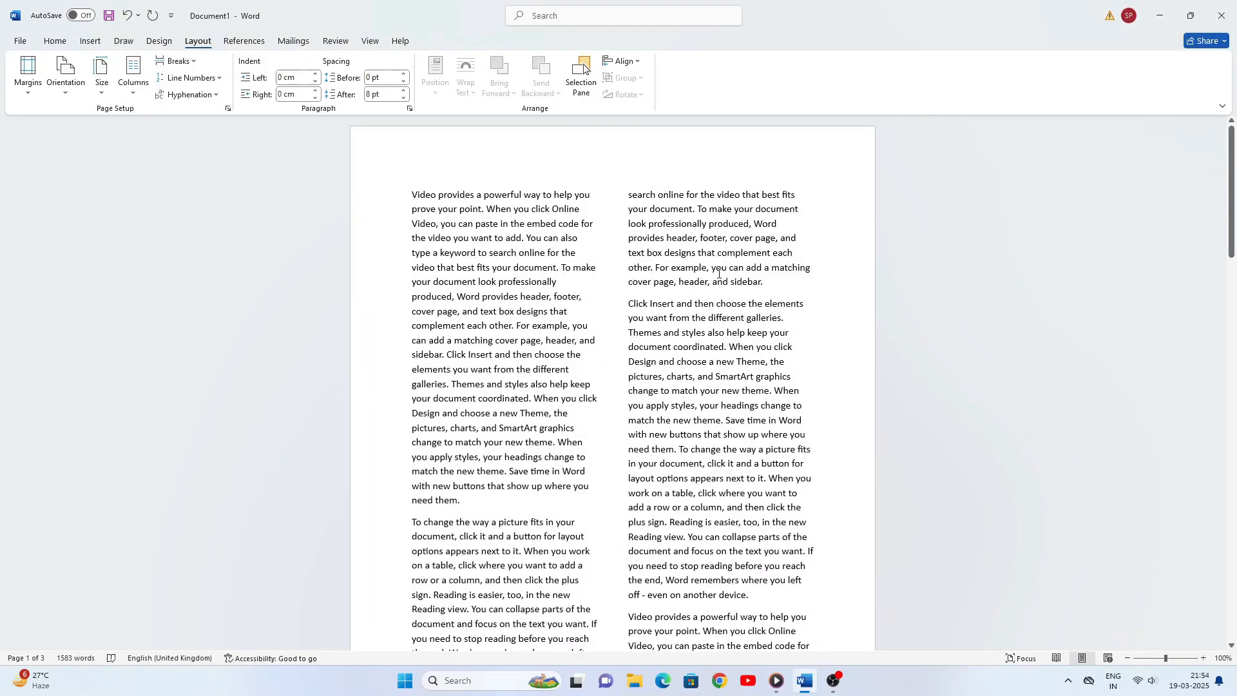
pyautogui.scroll(-10, 715, 277)
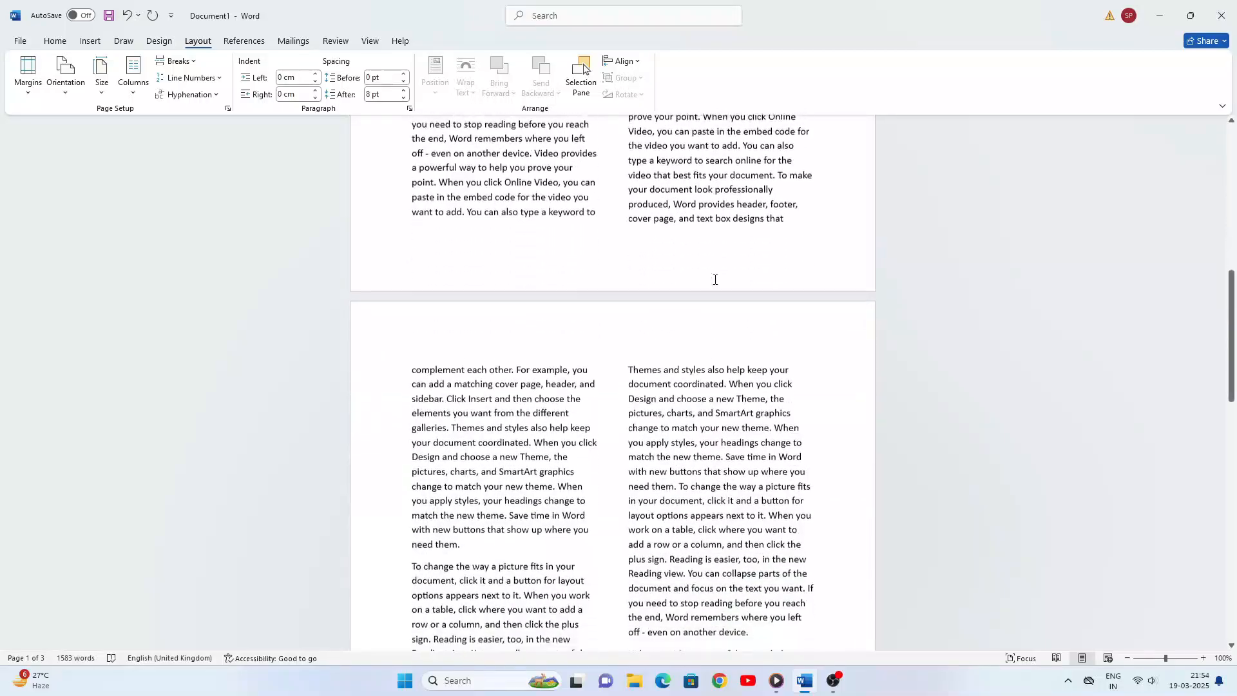
pyautogui.scroll(10, 715, 281)
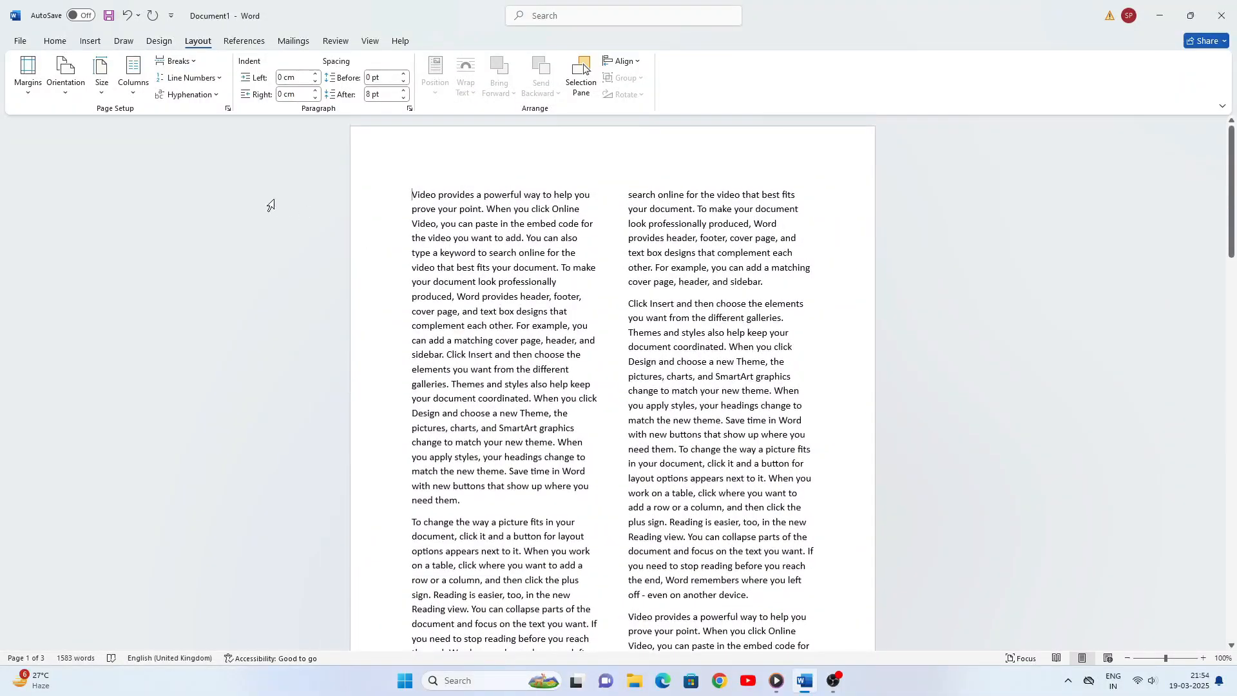
pyautogui.click(135, 91)
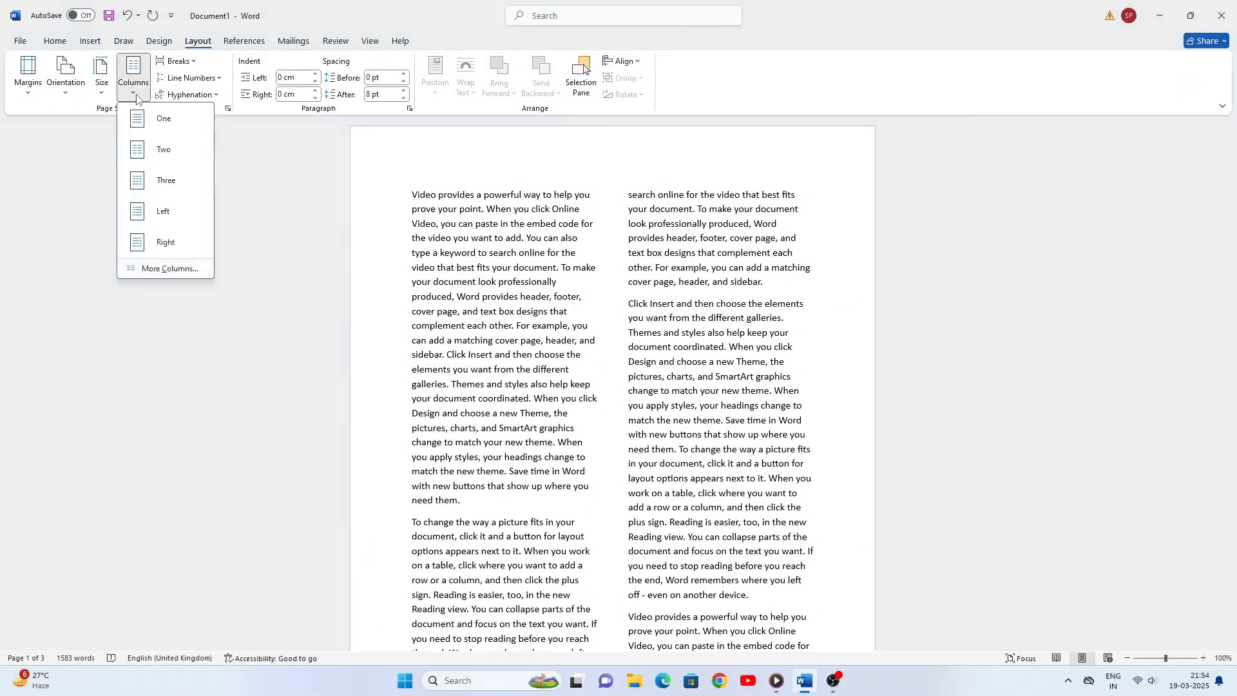
pyautogui.click(169, 183)
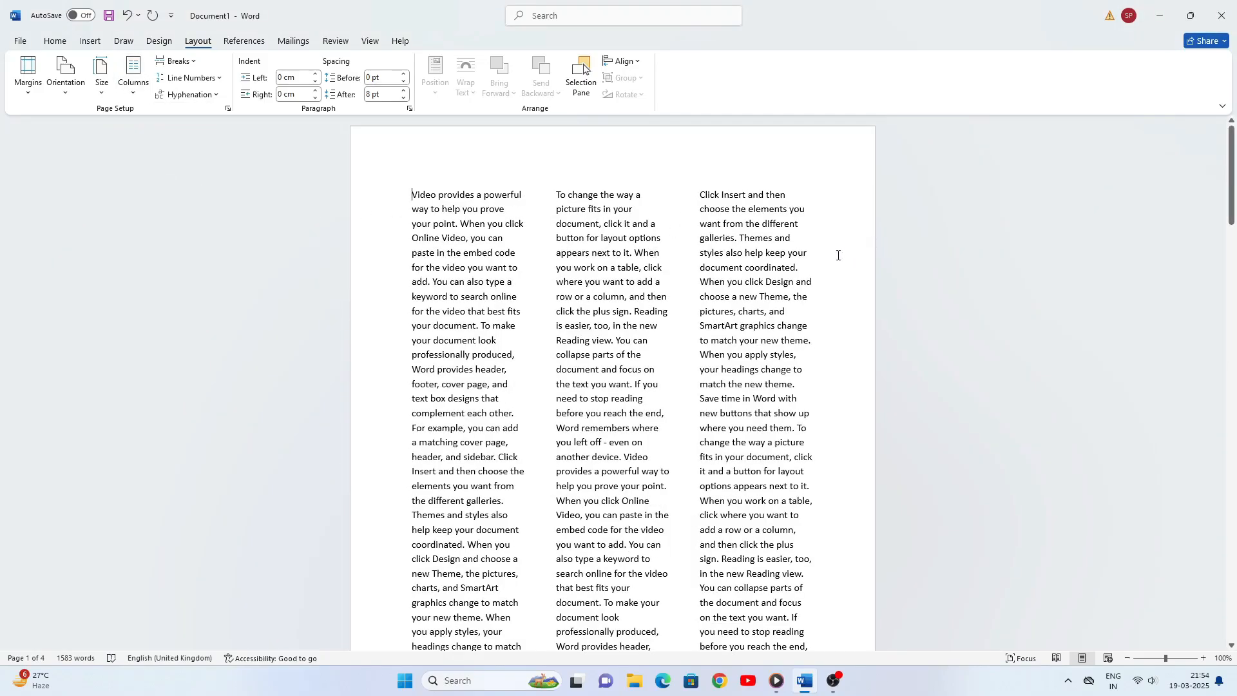
# - Try the Left and Right column presets, with a narrow column on one side of the text
pyautogui.click(133, 95)
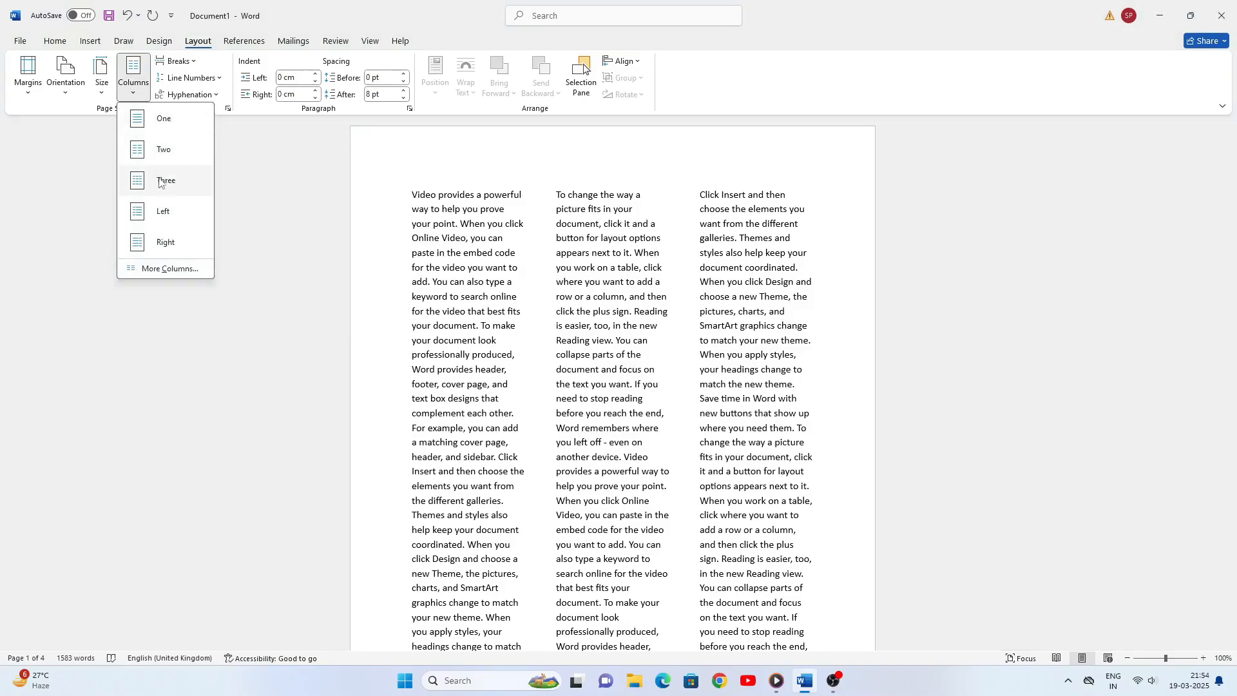
pyautogui.click(165, 214)
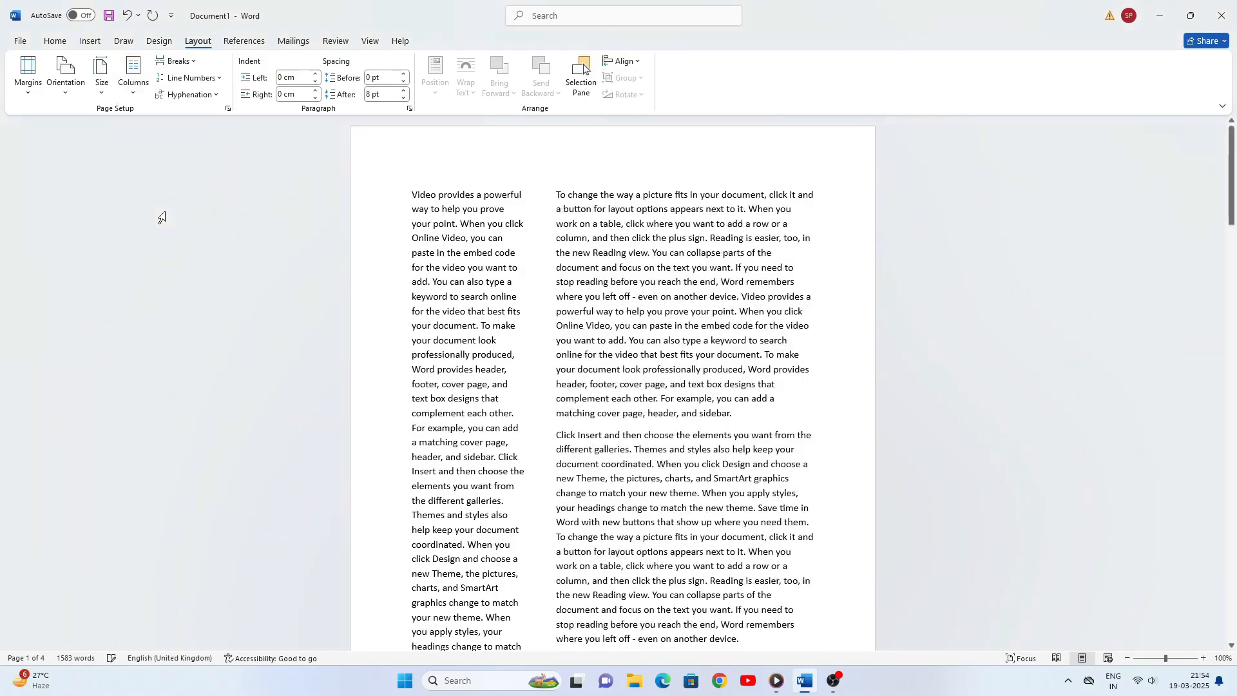
pyautogui.click(134, 96)
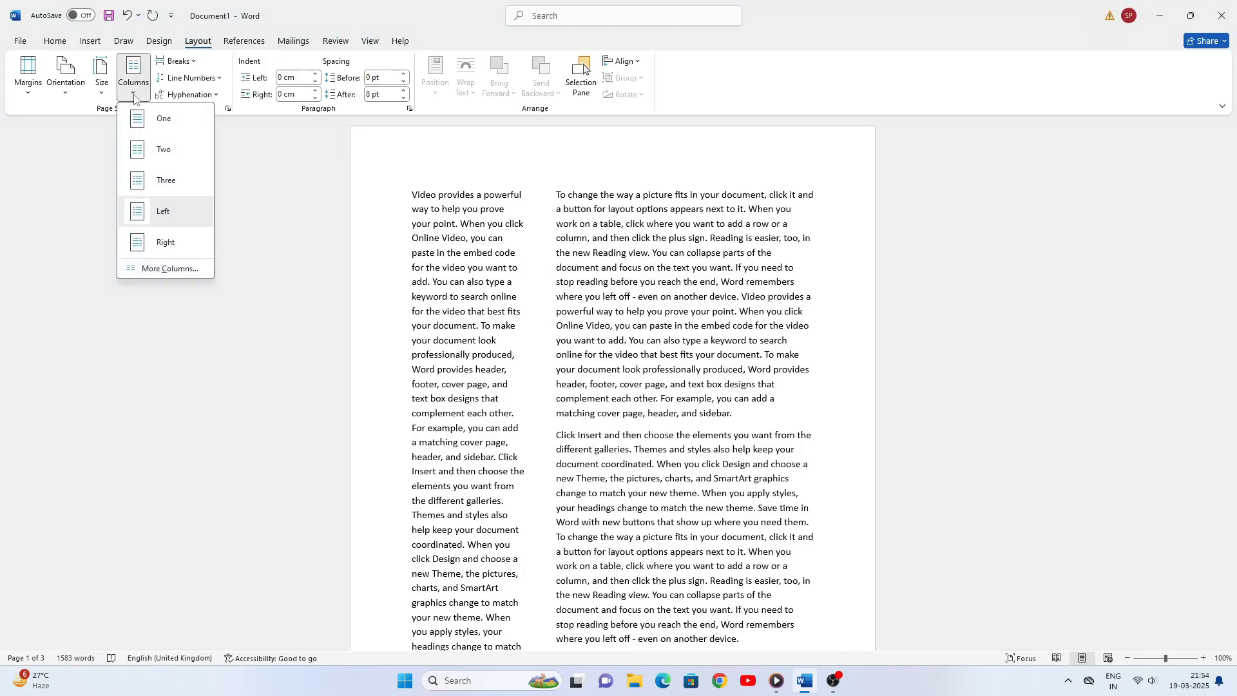
pyautogui.click(166, 243)
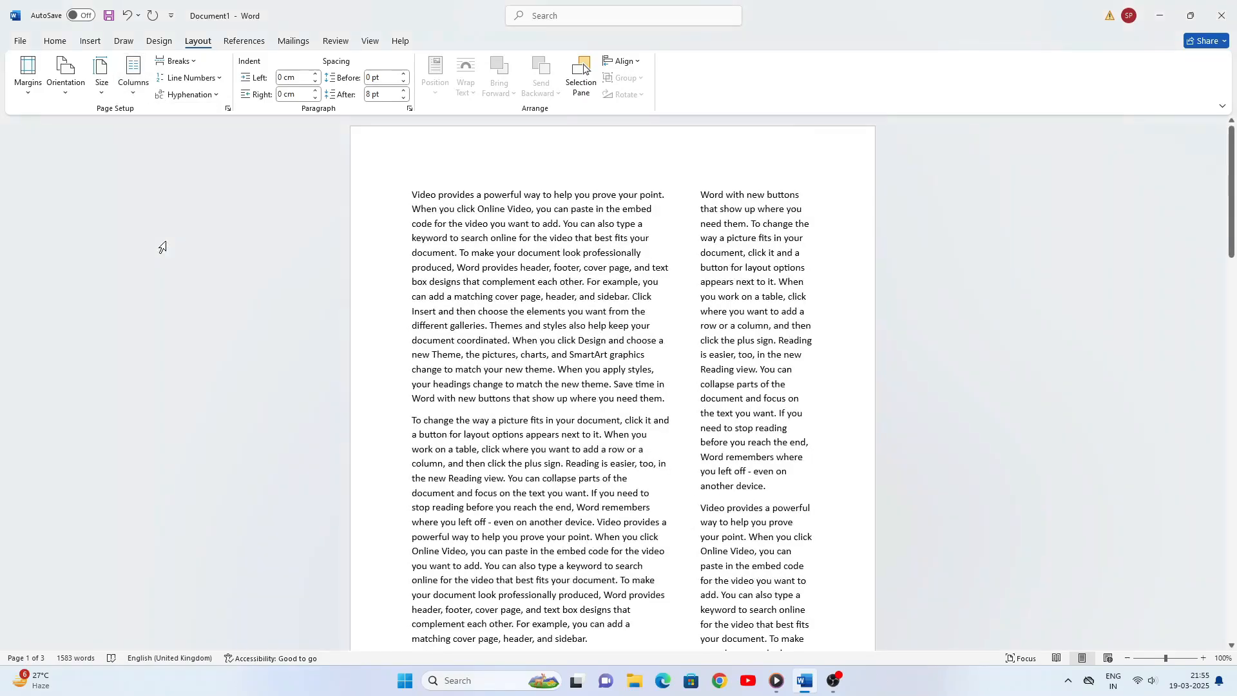
# - Set a custom layout of four columns of unequal width for the whole document
pyautogui.click(134, 96)
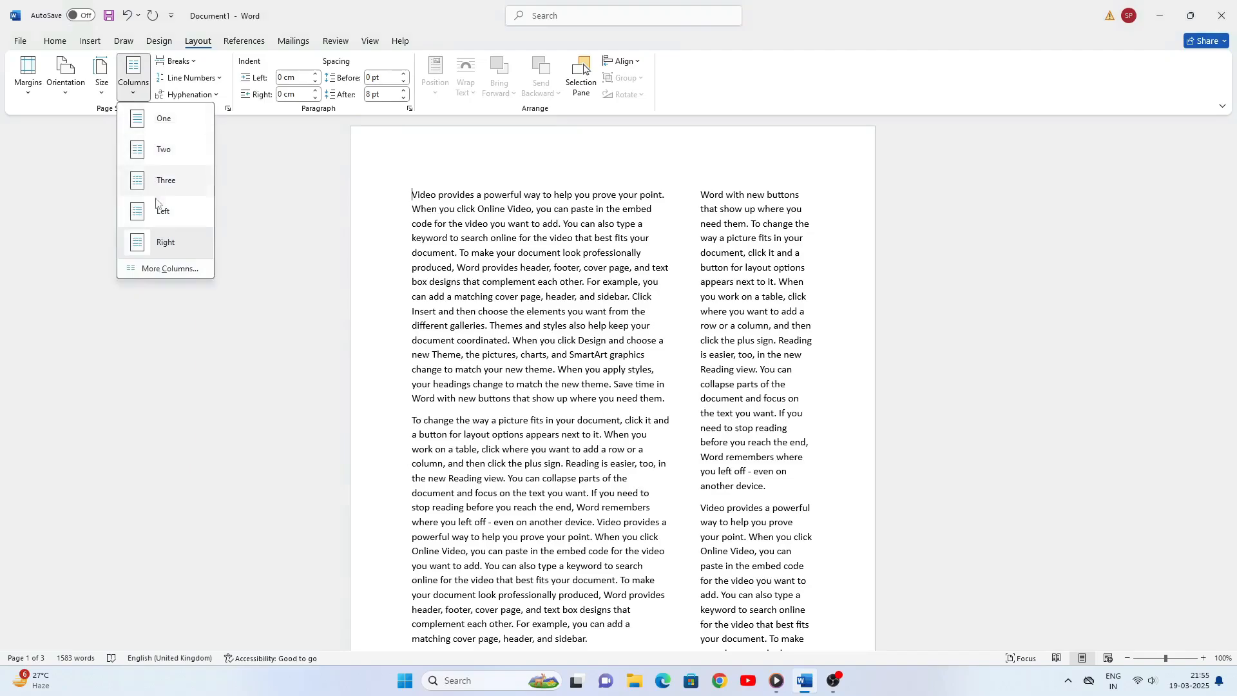
pyautogui.click(167, 270)
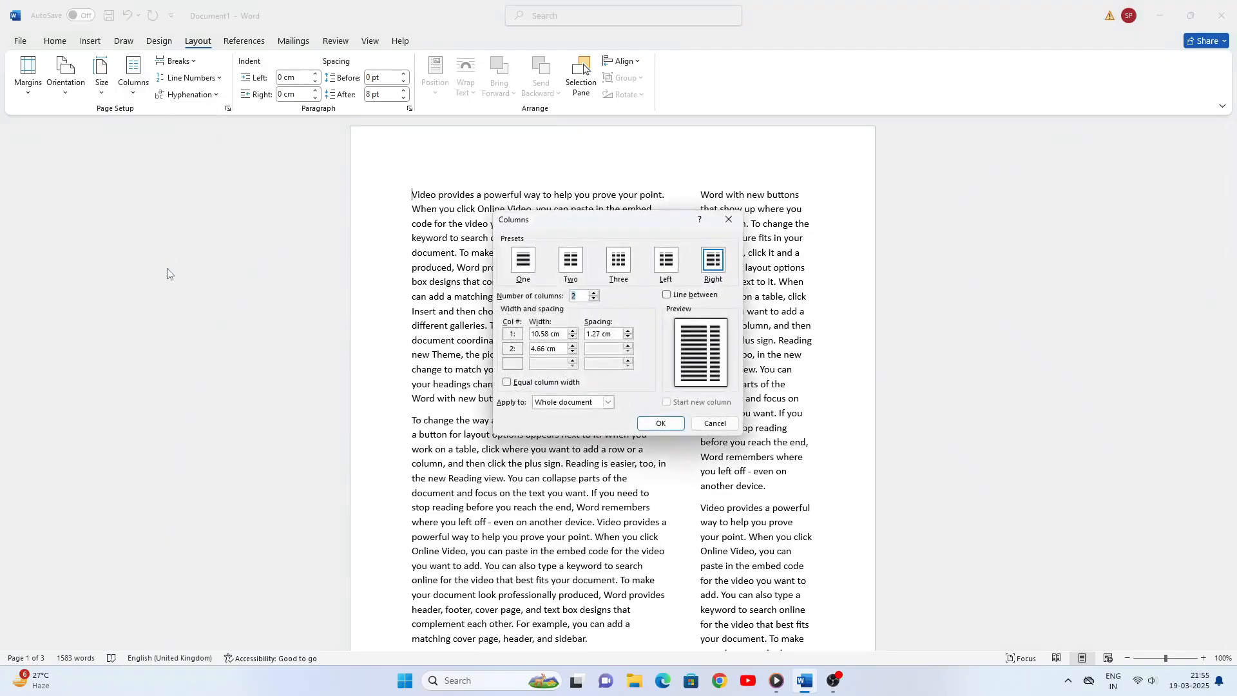
pyautogui.click(594, 293)
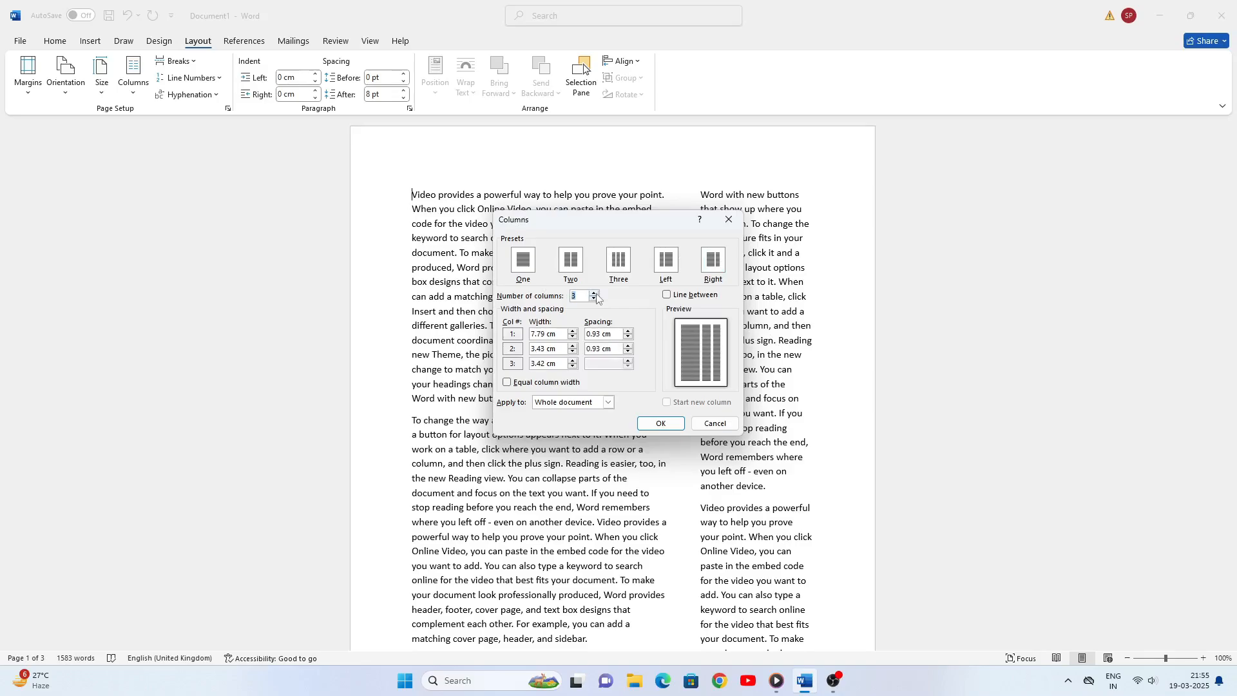
pyautogui.click(594, 294)
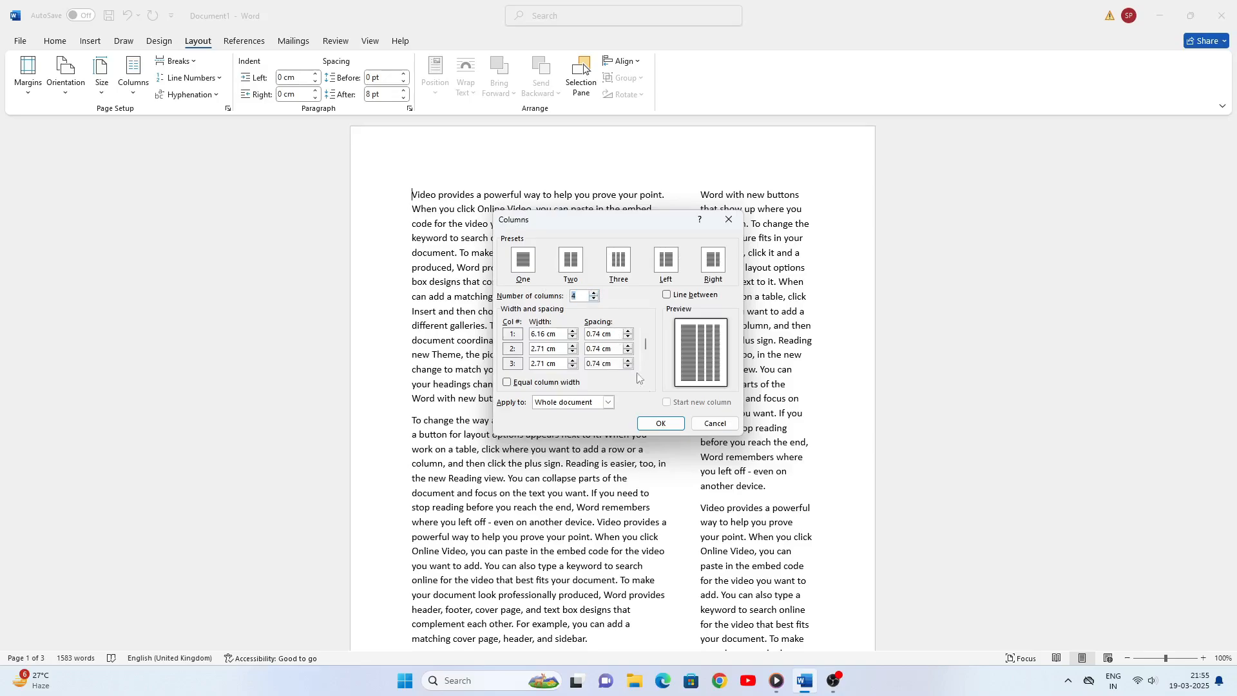
pyautogui.click(670, 423)
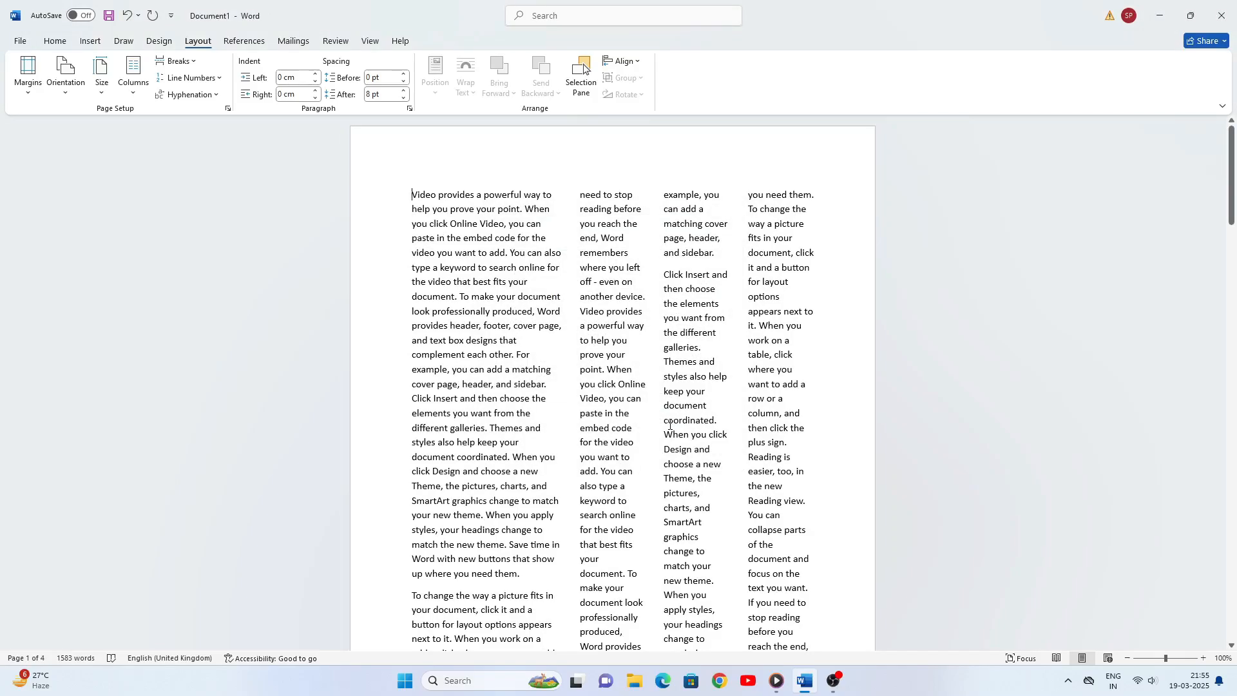
# - Increase the number of columns to seven for the whole document and return the text to a single column
pyautogui.click(133, 96)
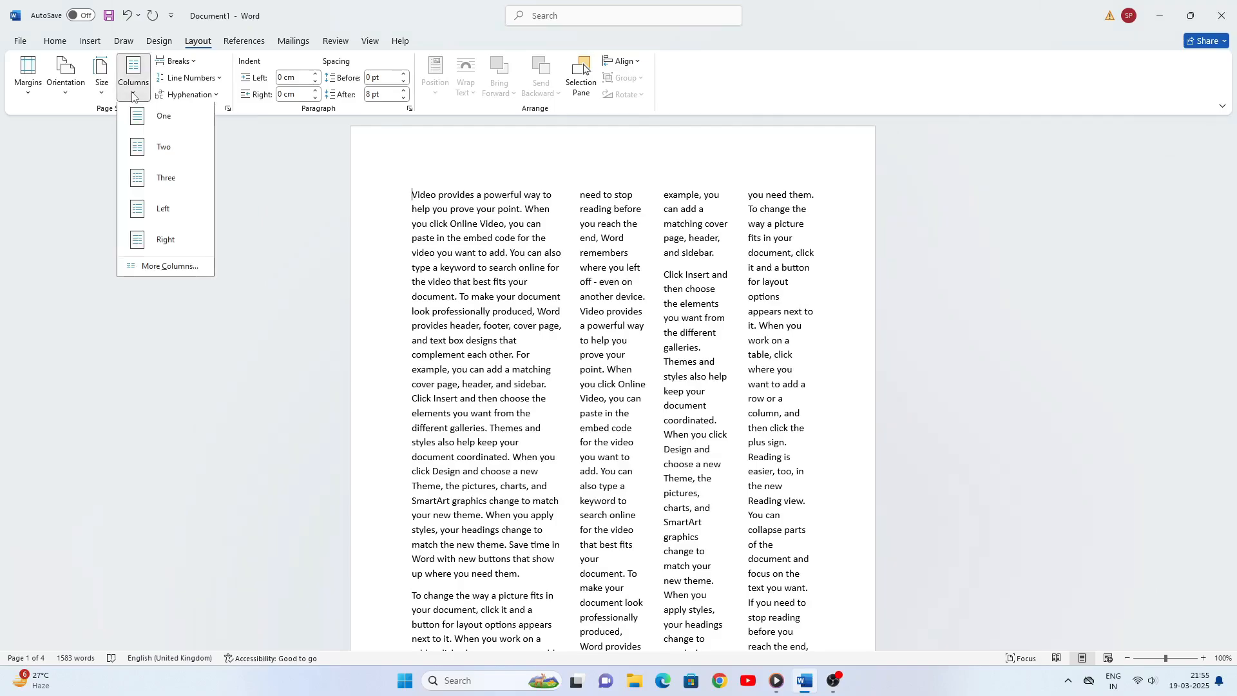
pyautogui.click(166, 269)
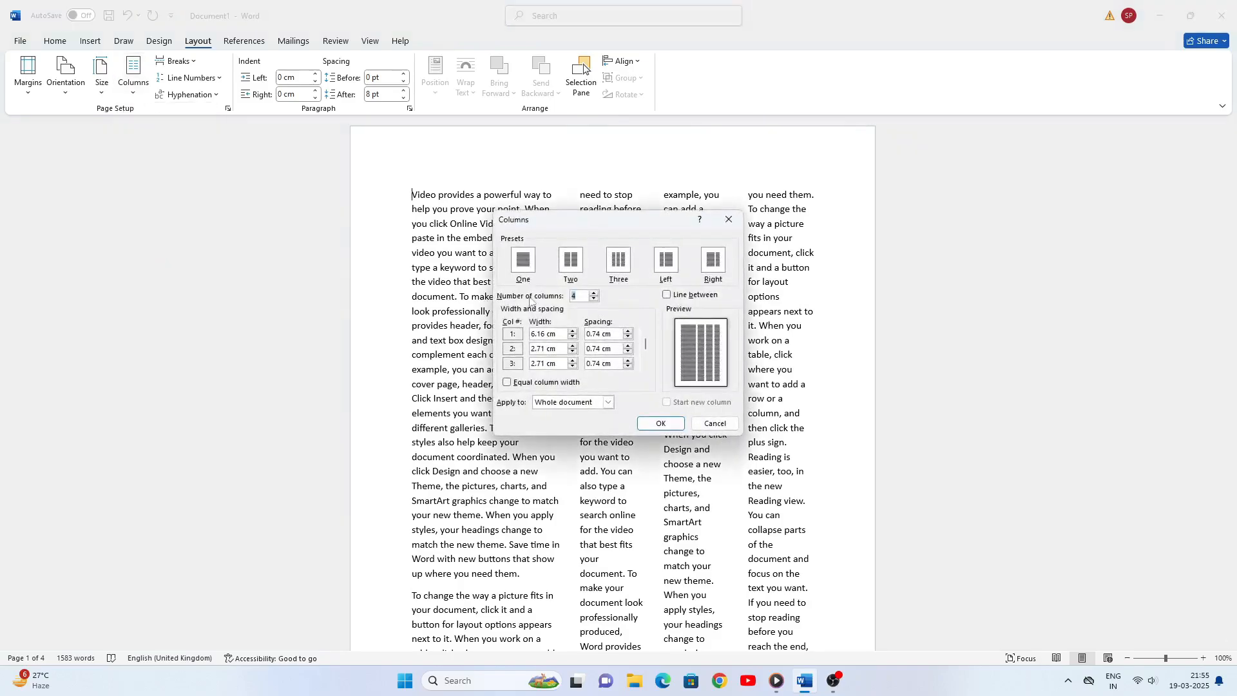
pyautogui.click(594, 292)
pyautogui.click(594, 293)
pyautogui.click(594, 292)
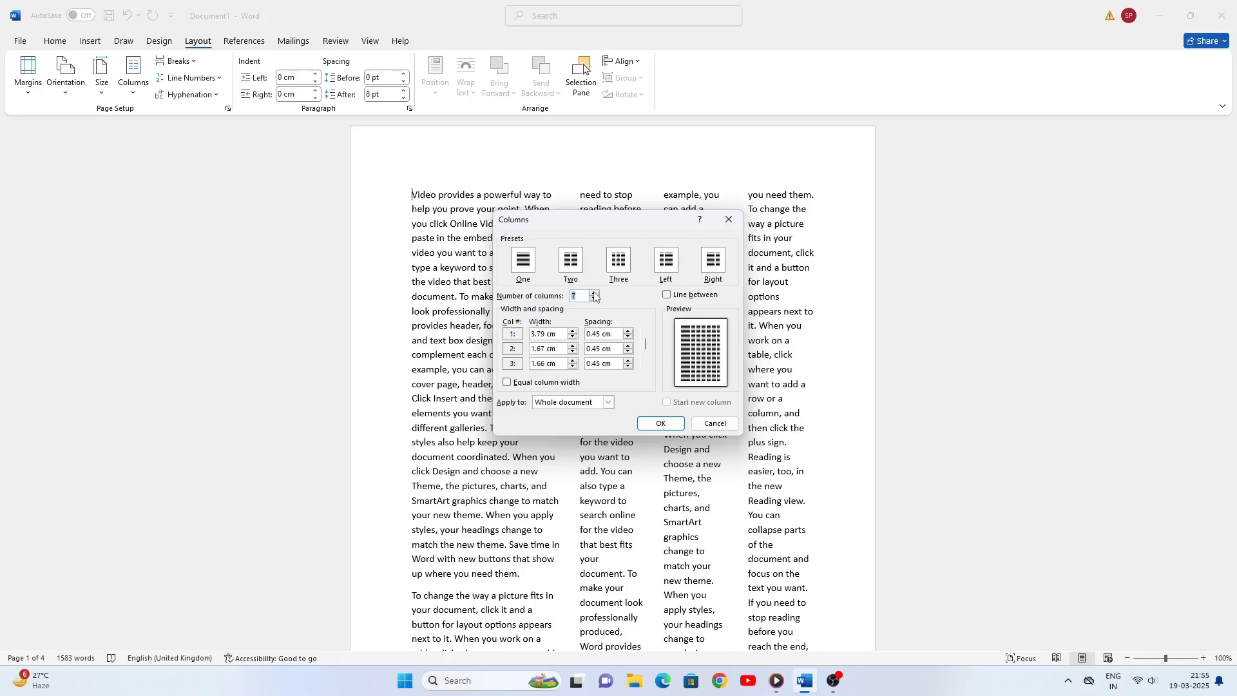
pyautogui.click(668, 424)
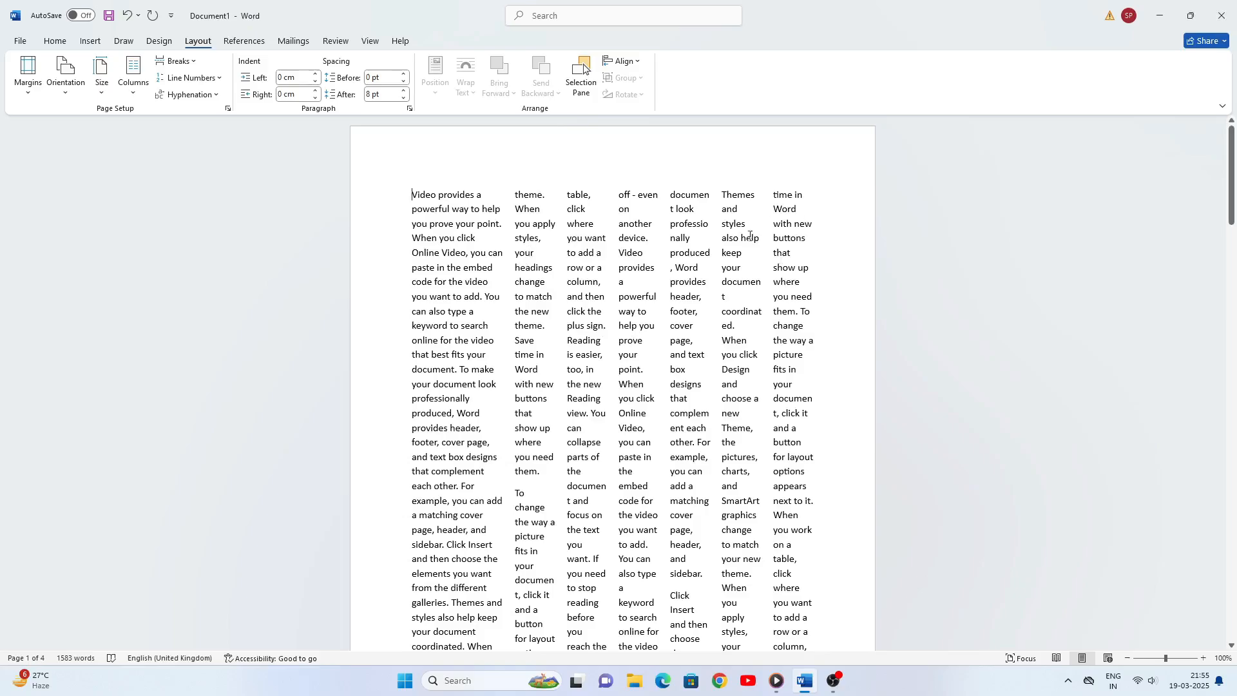
pyautogui.click(134, 76)
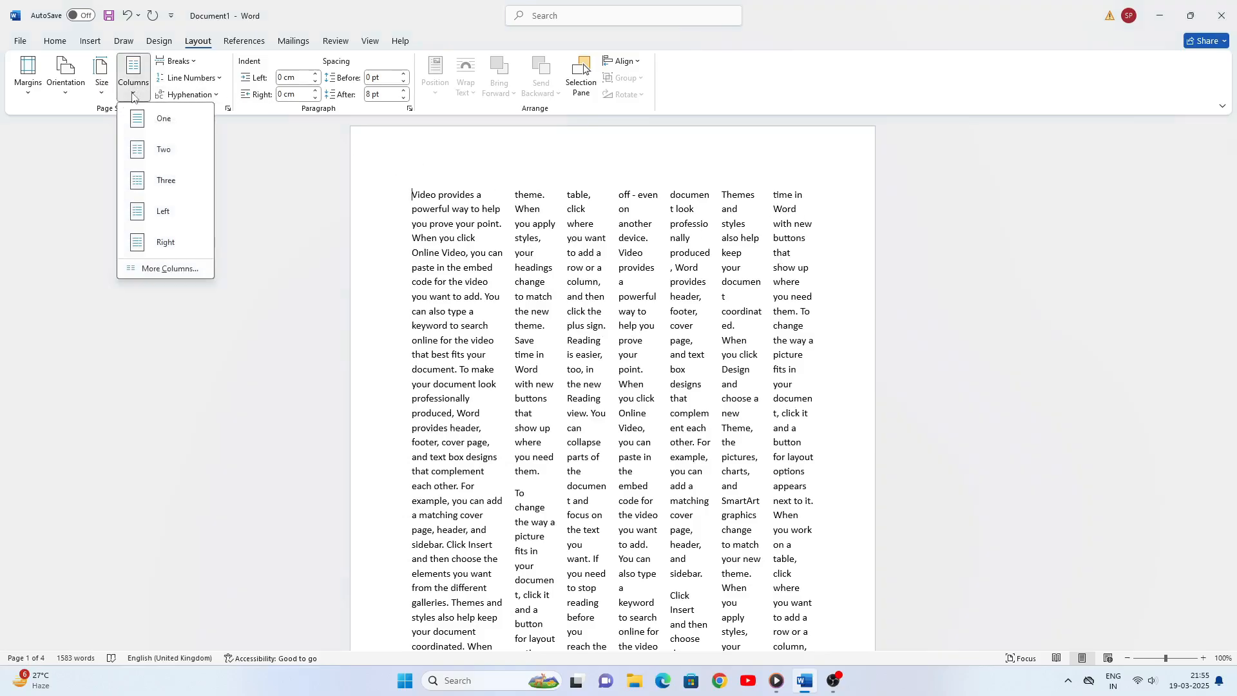
pyautogui.click(143, 123)
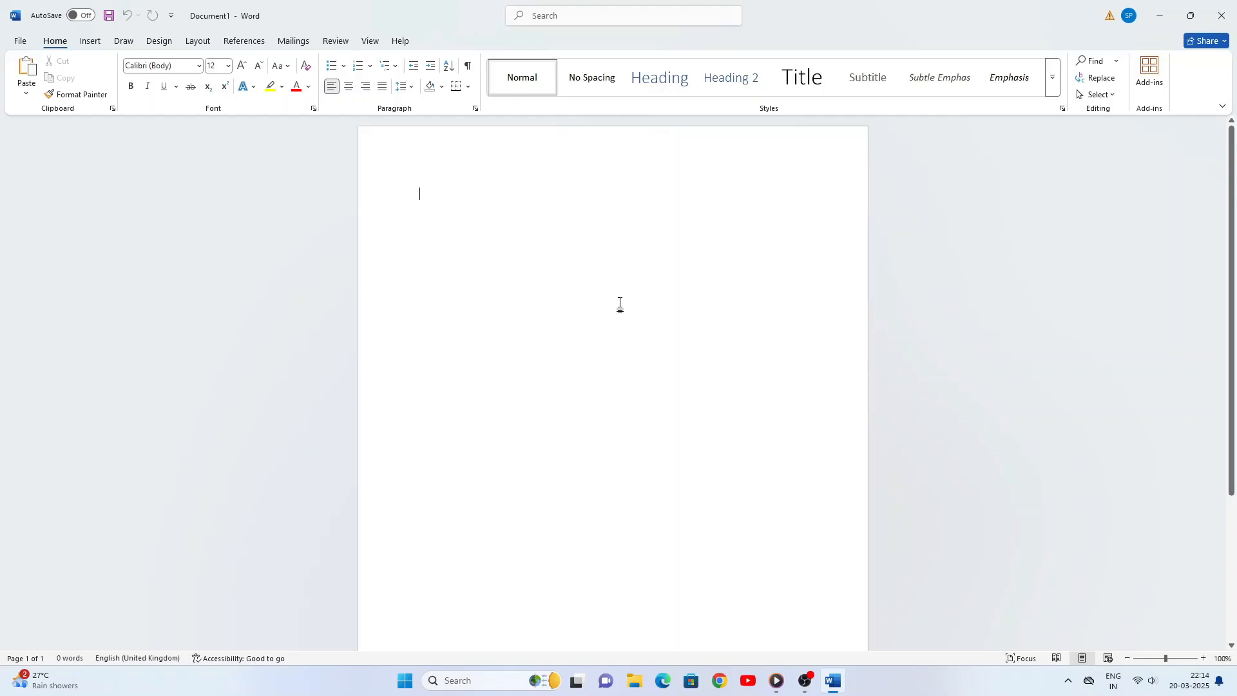
# - Fill the blank document with sample text using =rand(10,10) and return to its beginning
pyautogui.click(202, 41)
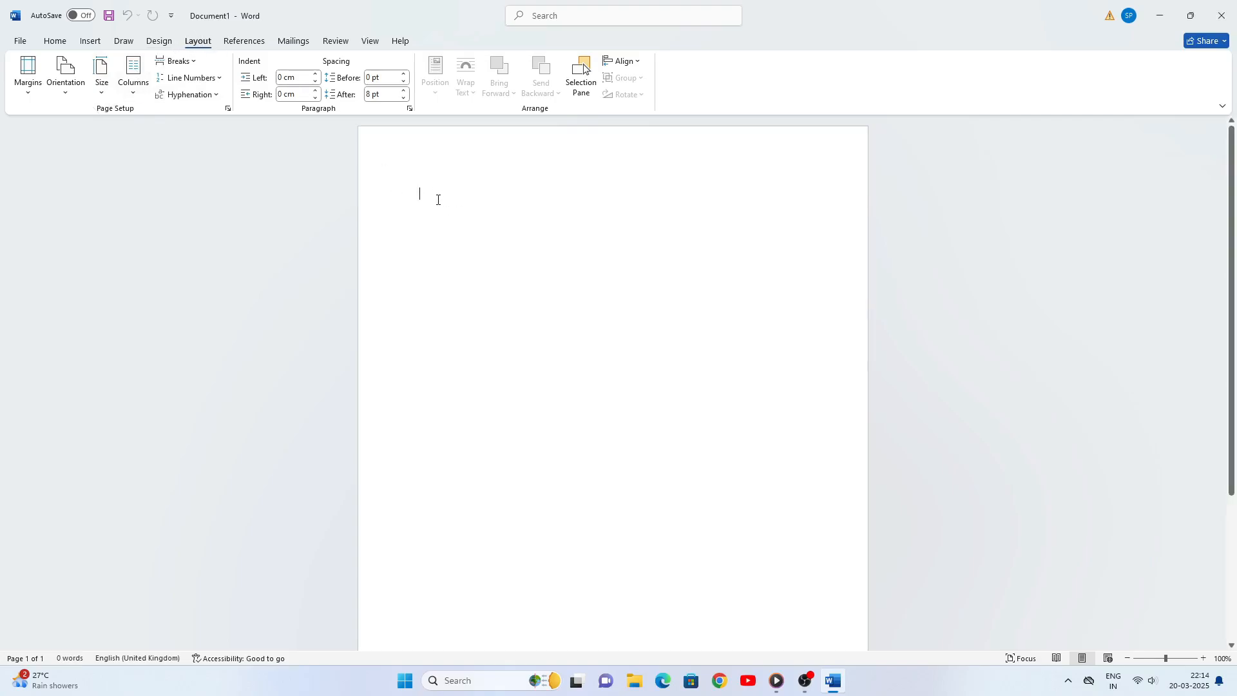
pyautogui.write('=rand(10,10')
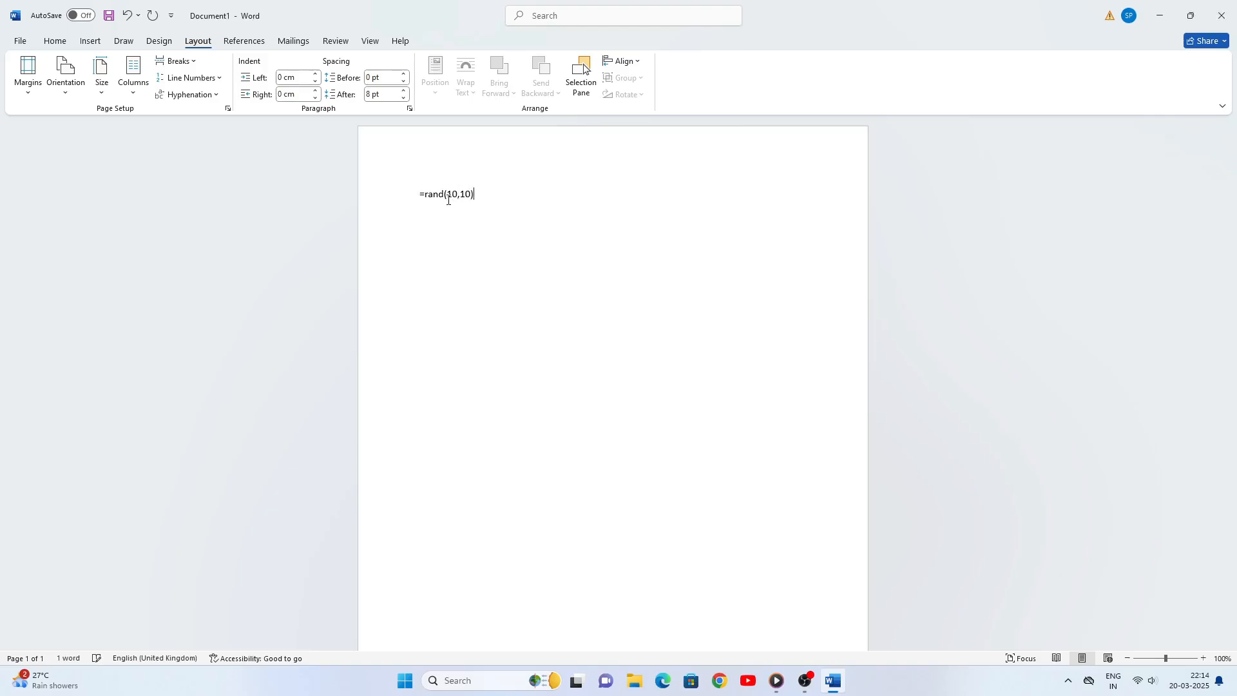
pyautogui.press('Return')
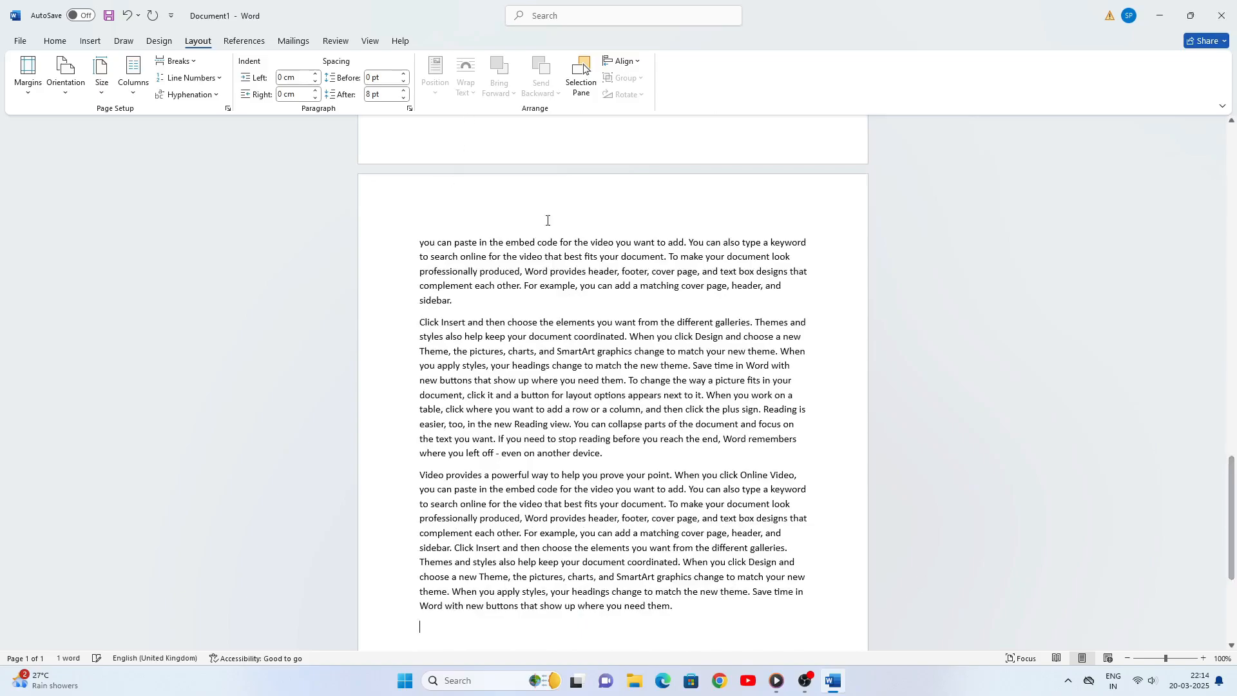
pyautogui.scroll(15, 627, 356)
pyautogui.scroll(15, 627, 356)
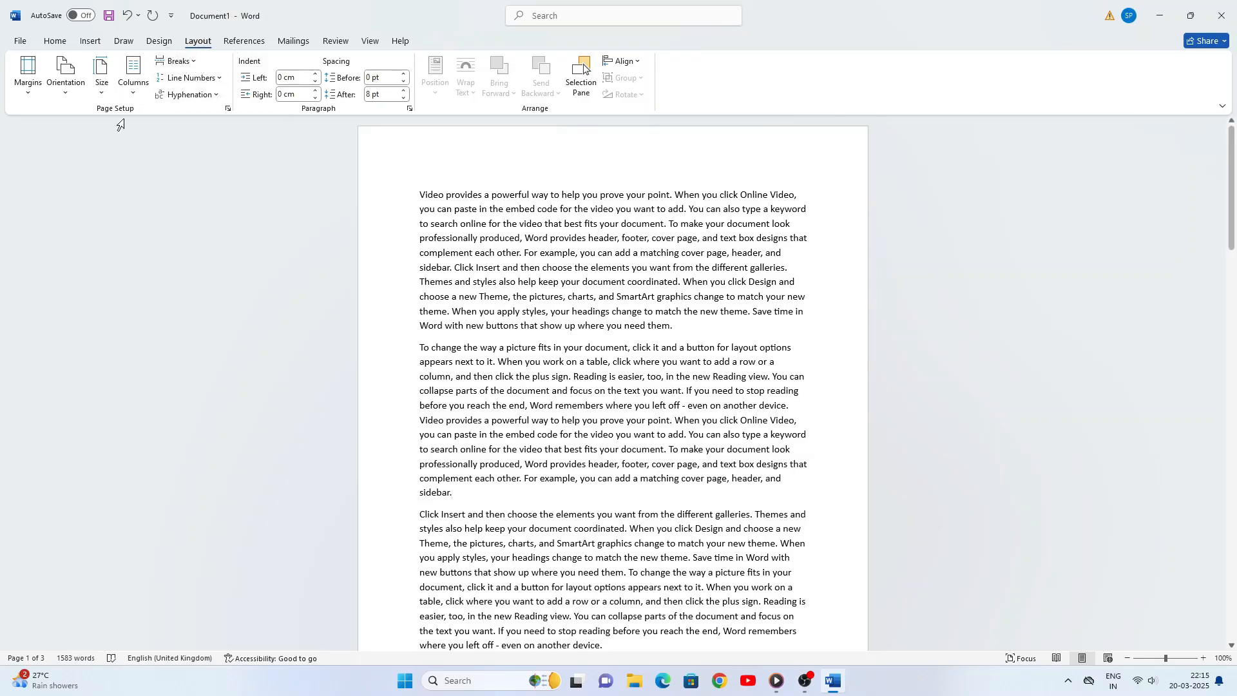
# - Insert a page break after the second paragraph, before the one beginning with "Click Insert"
pyautogui.click(186, 61)
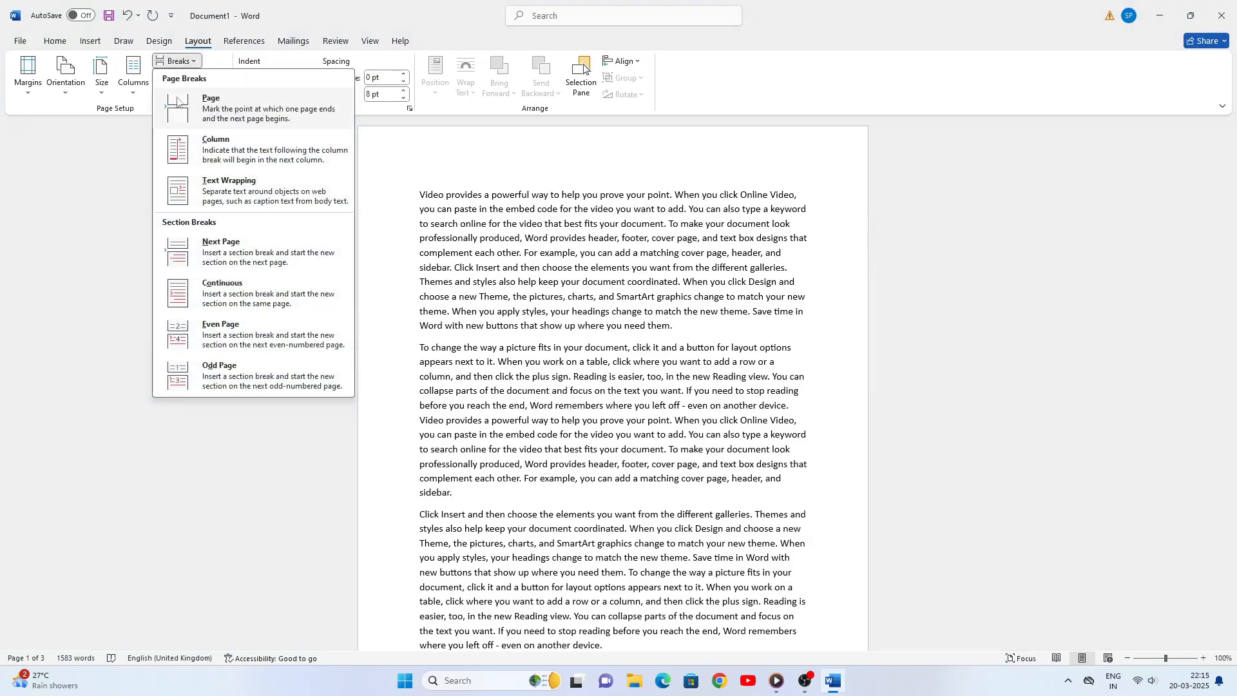
pyautogui.click(225, 113)
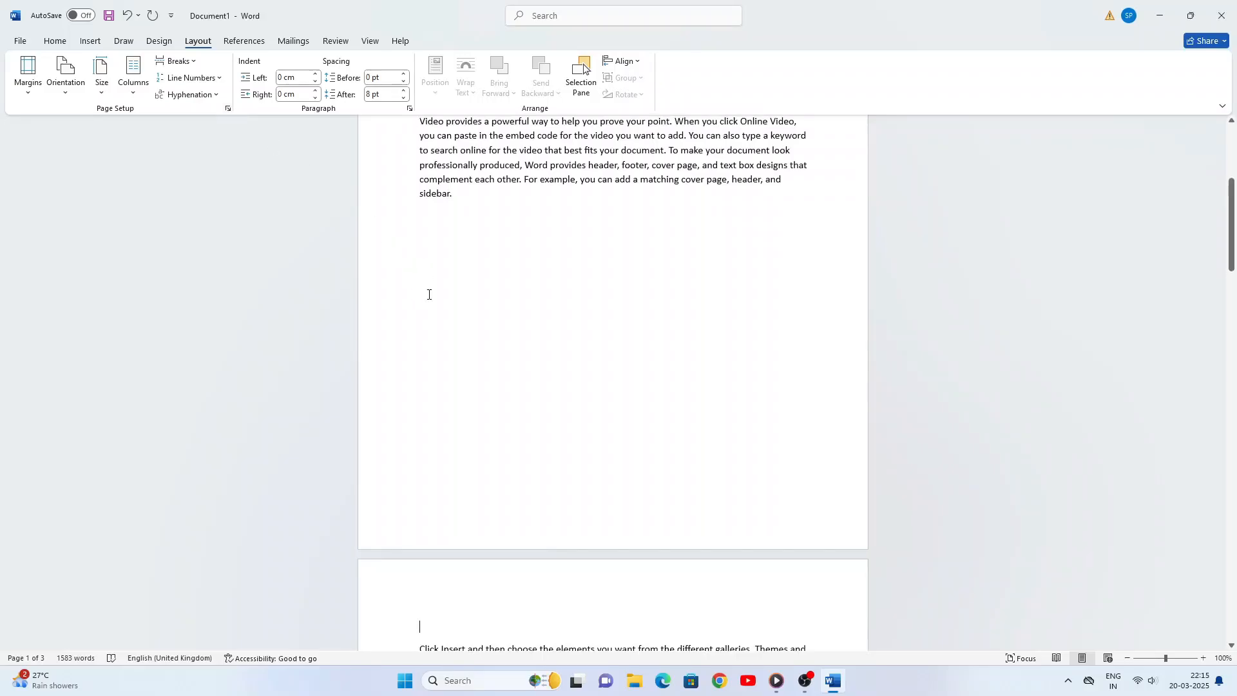
pyautogui.hotkey('ctrl', 'z')
pyautogui.scroll(5, 480, 283)
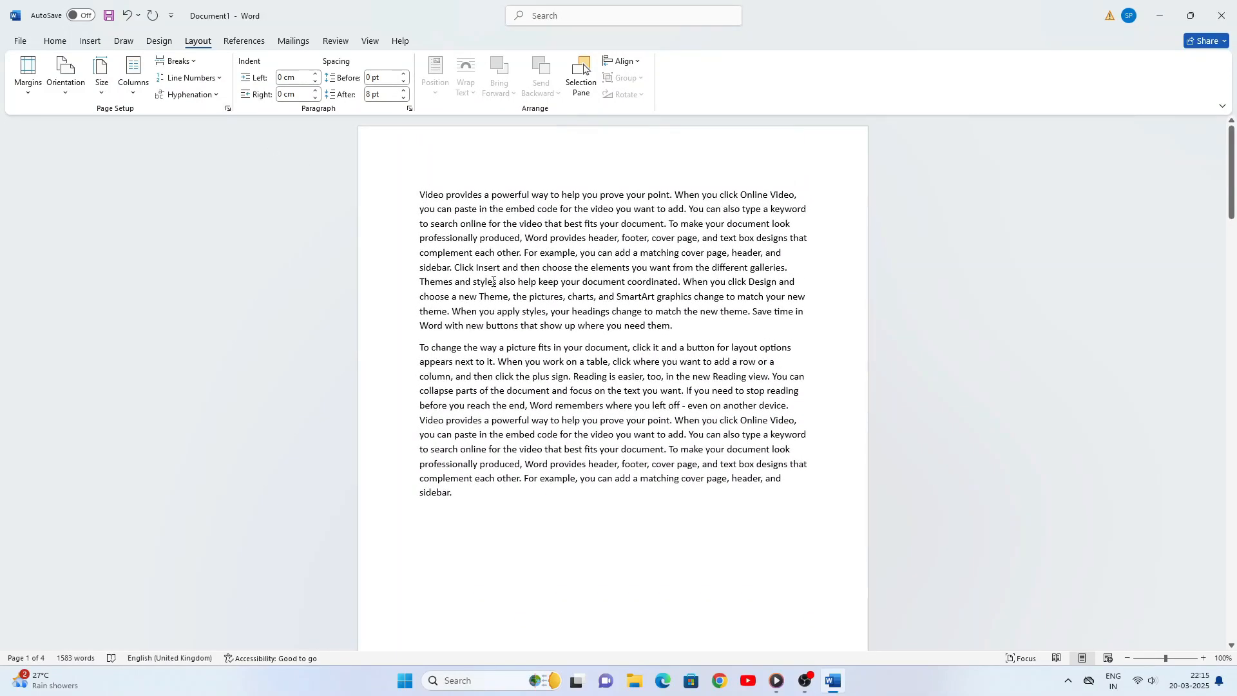
pyautogui.click(195, 63)
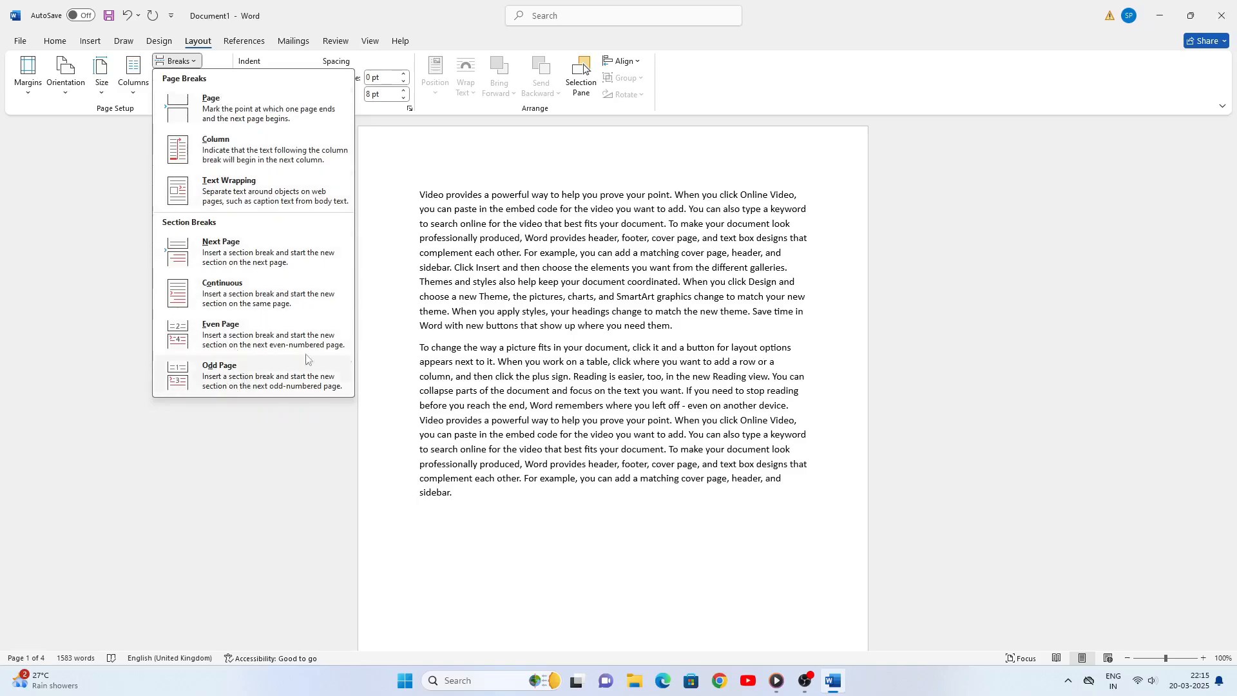
pyautogui.click(422, 193)
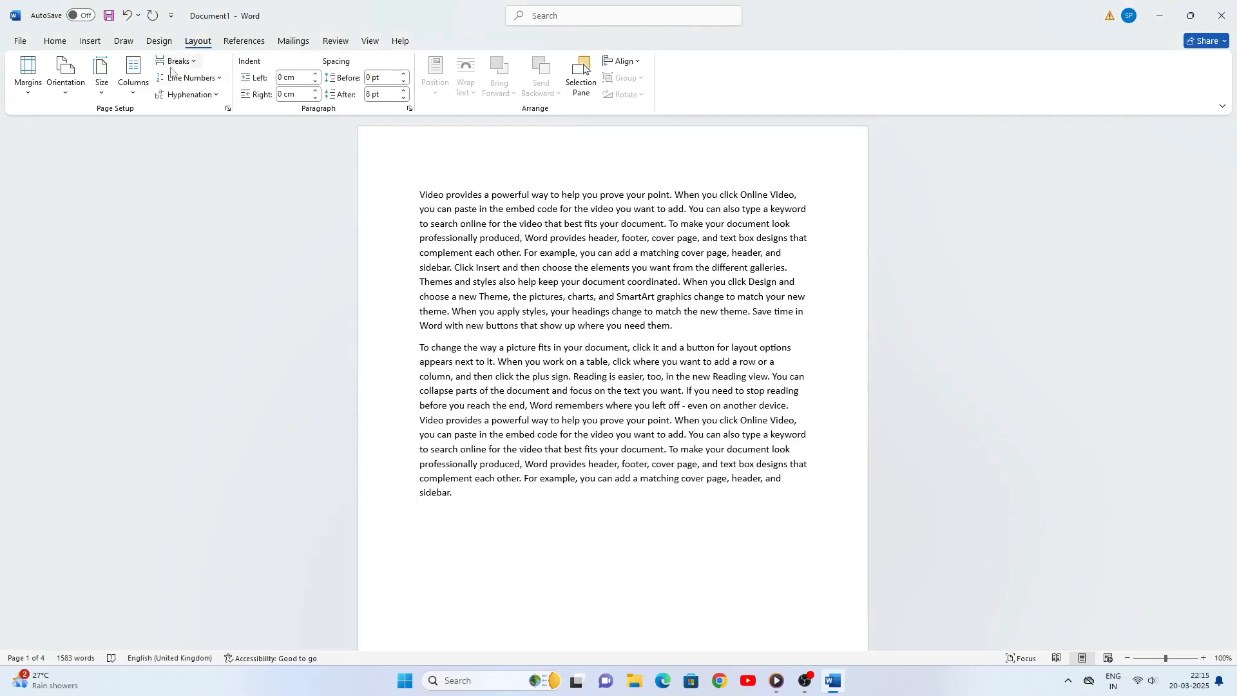
pyautogui.click(193, 63)
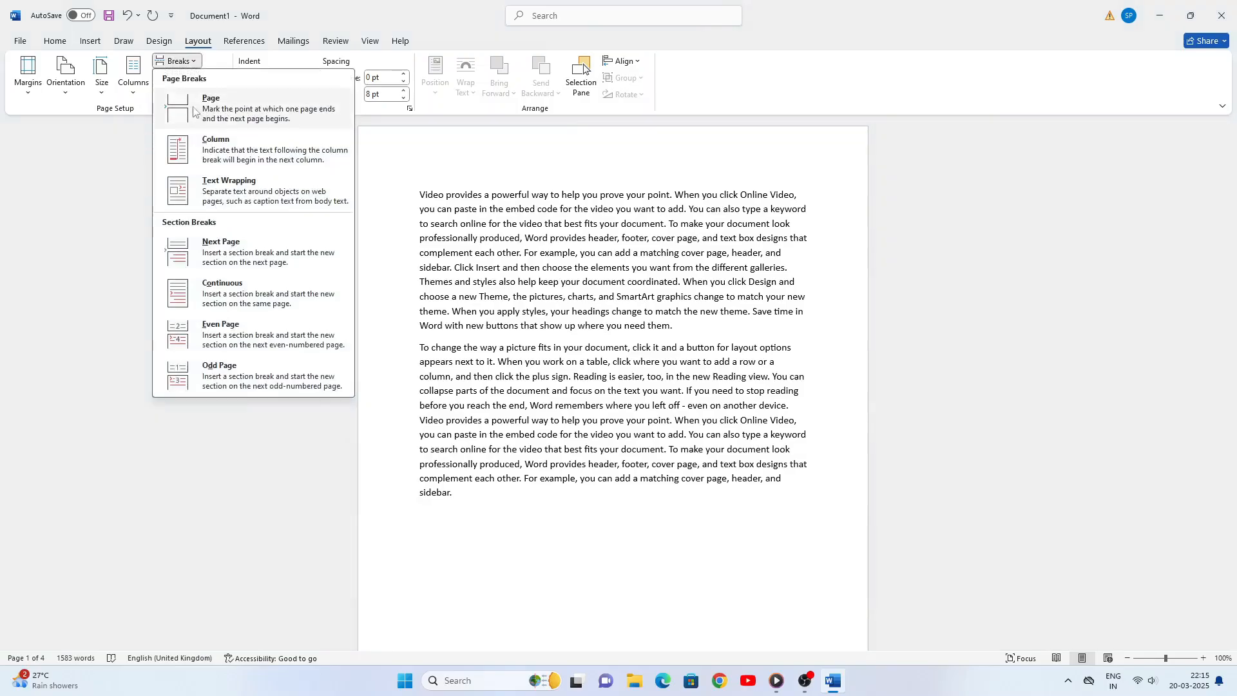
pyautogui.click(406, 171)
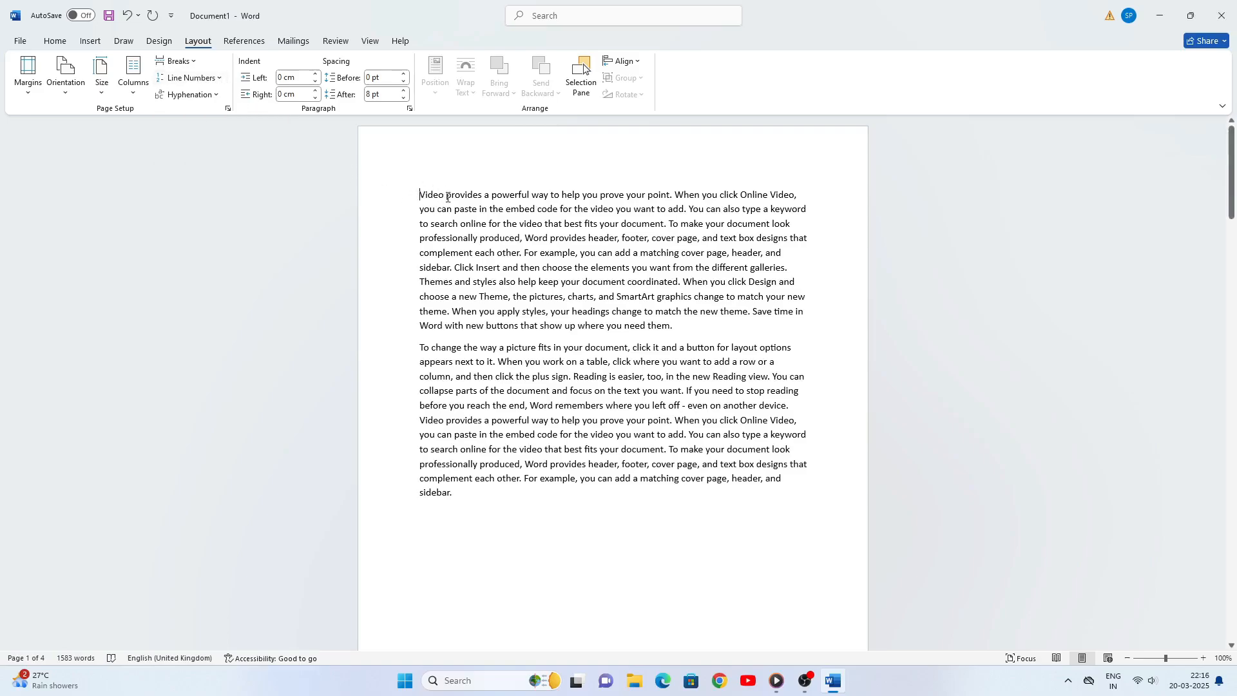
# - Add continuous line numbers to the document
pyautogui.click(223, 78)
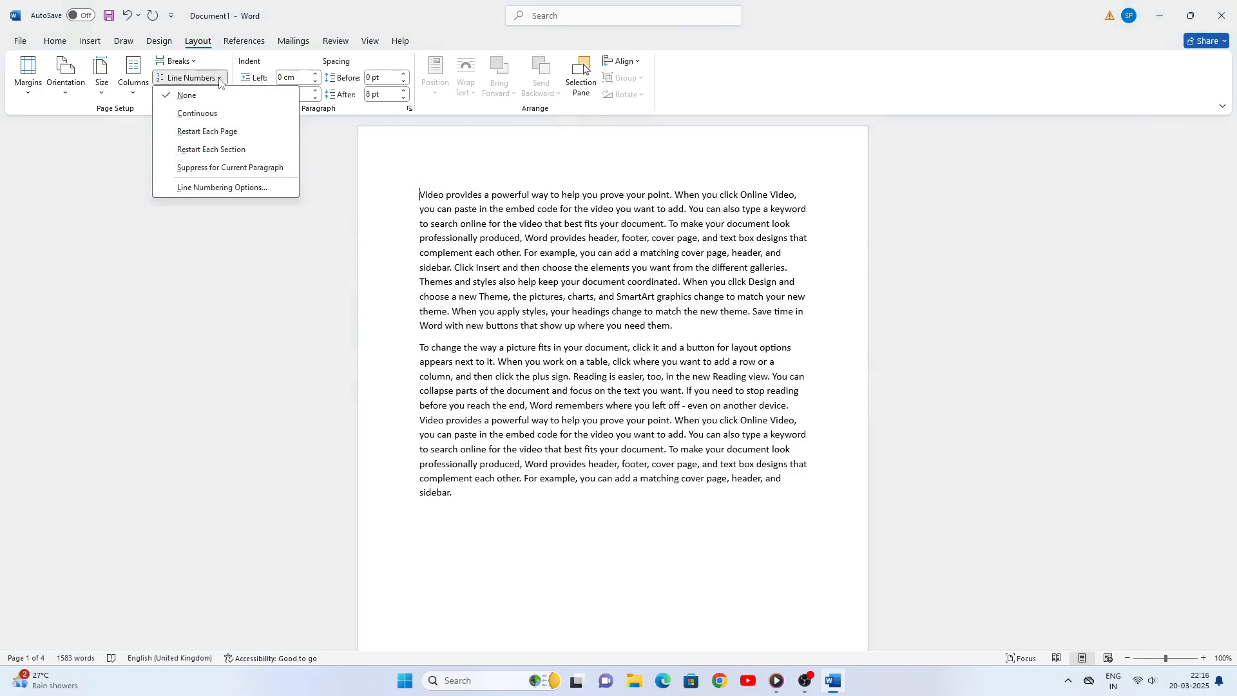
pyautogui.click(208, 119)
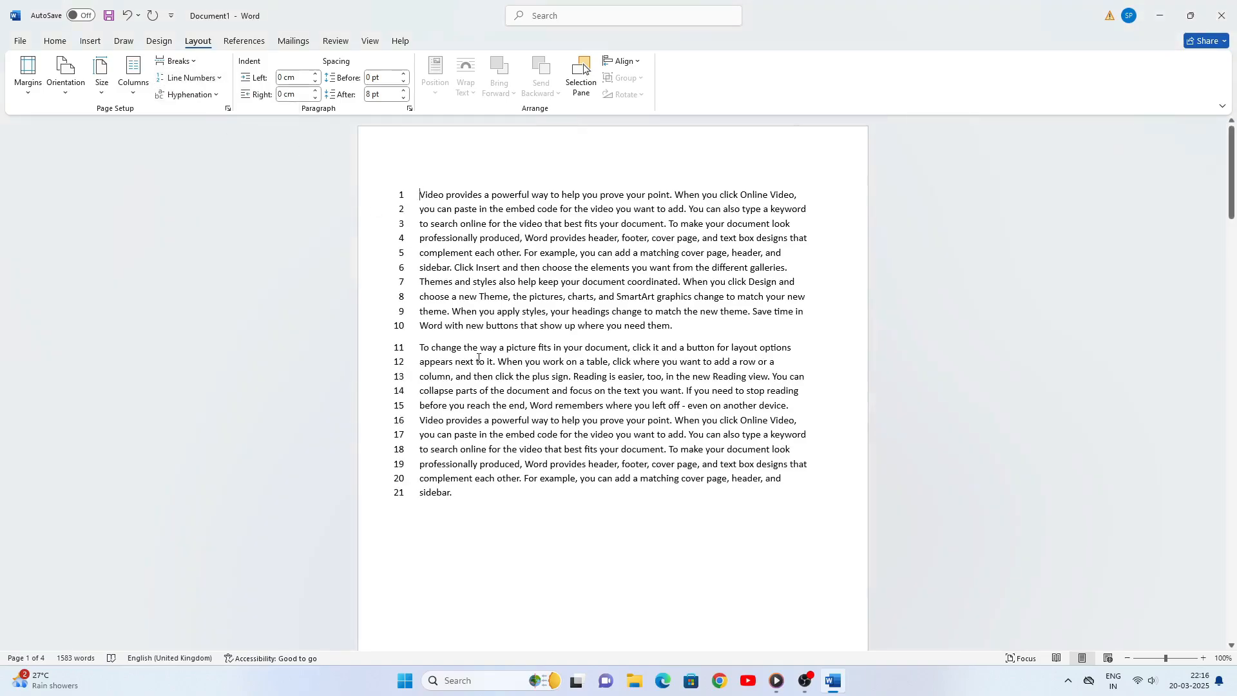
# - Examine how the line numbering runs across all pages through the last one, and return to the first page
pyautogui.scroll(-2, 430, 226)
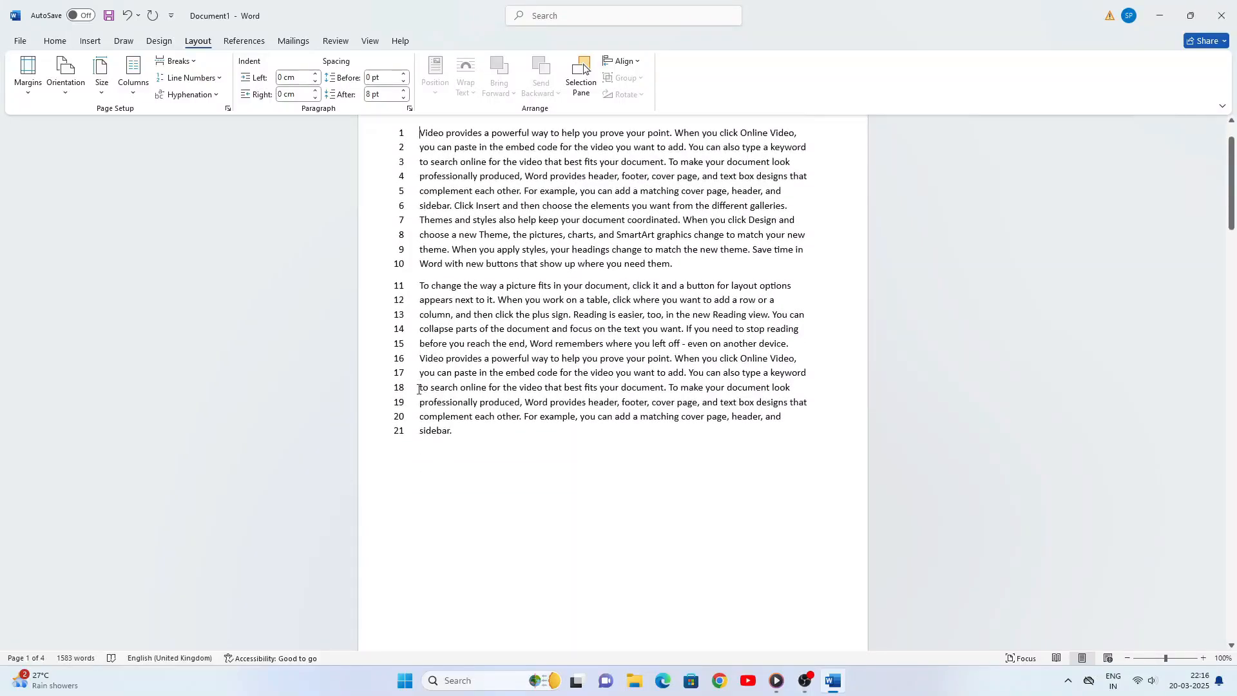
pyautogui.scroll(-15, 390, 385)
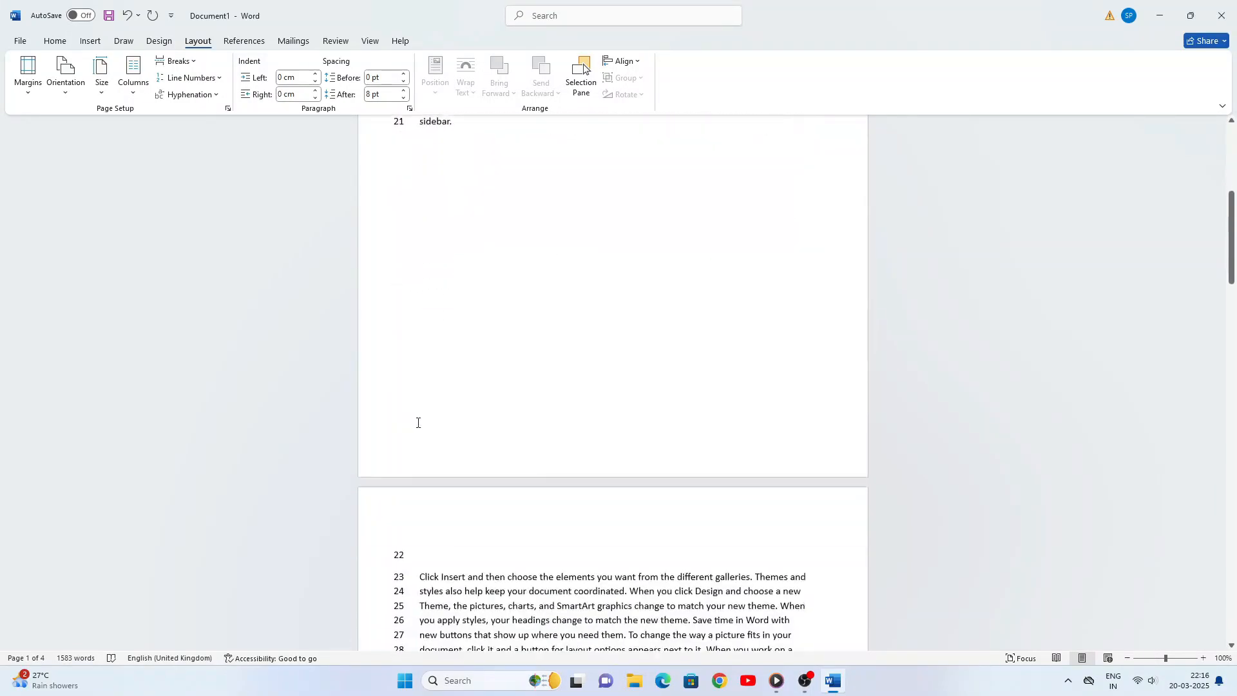
pyautogui.scroll(-20, 436, 523)
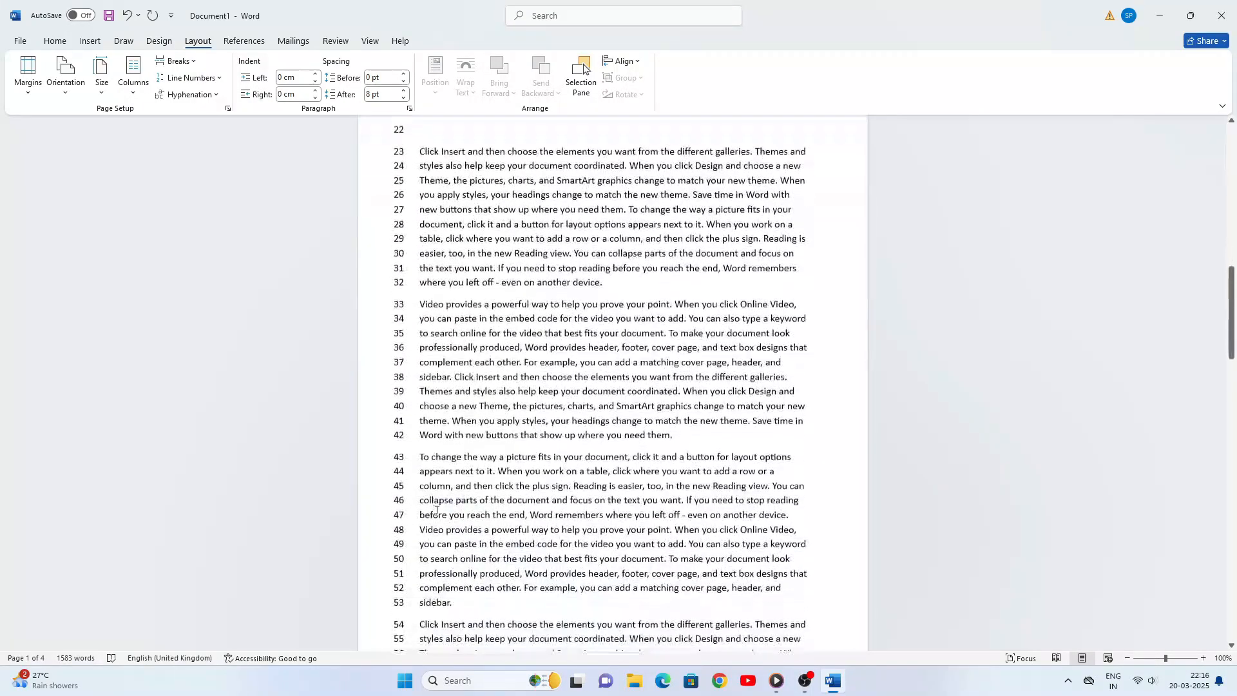
pyautogui.scroll(-20, 436, 510)
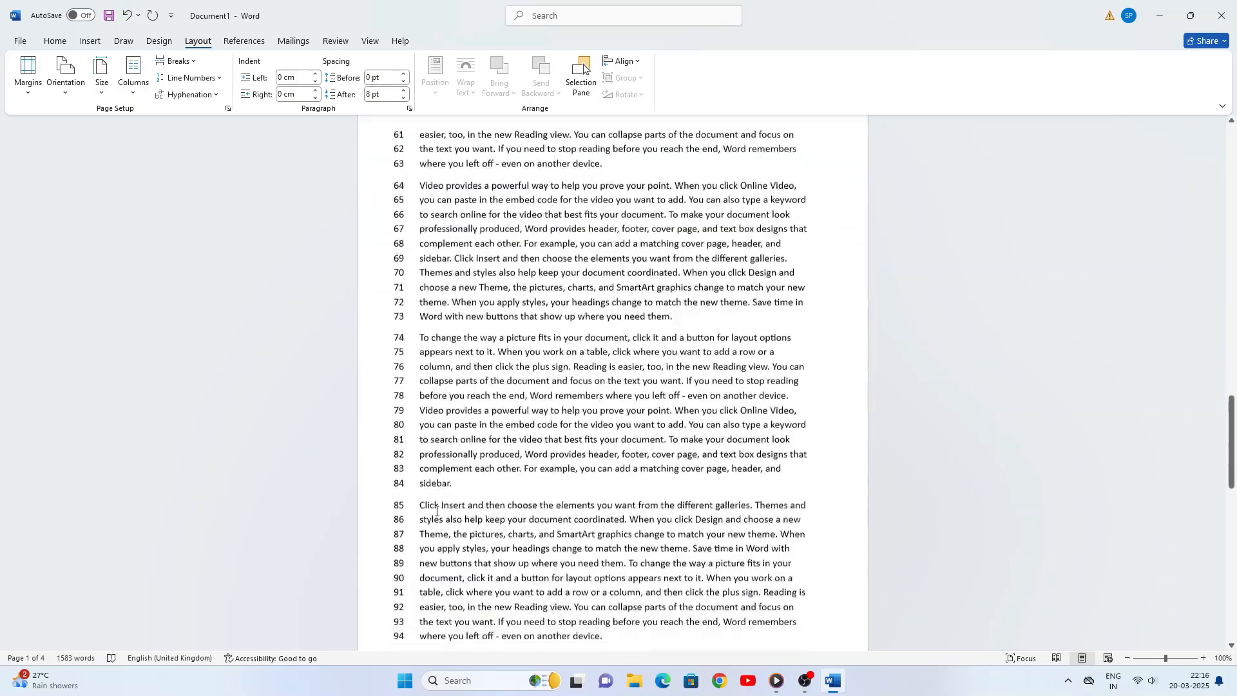
pyautogui.scroll(-11, 429, 523)
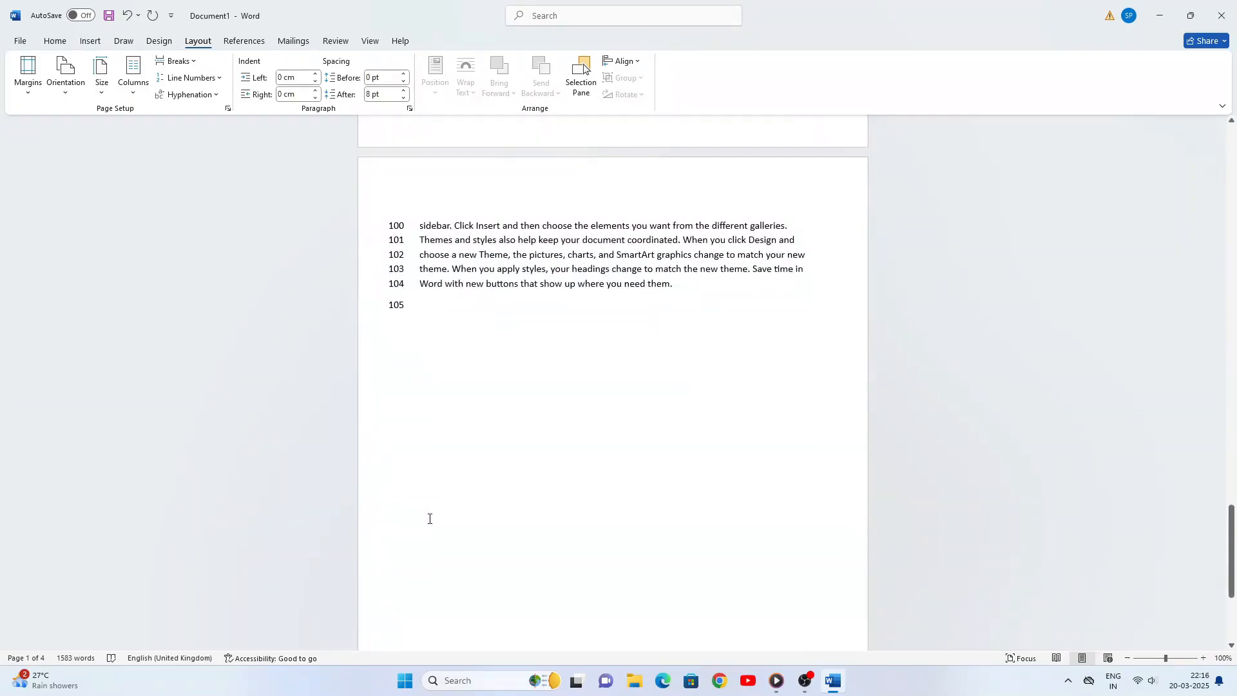
pyautogui.scroll(20, 487, 266)
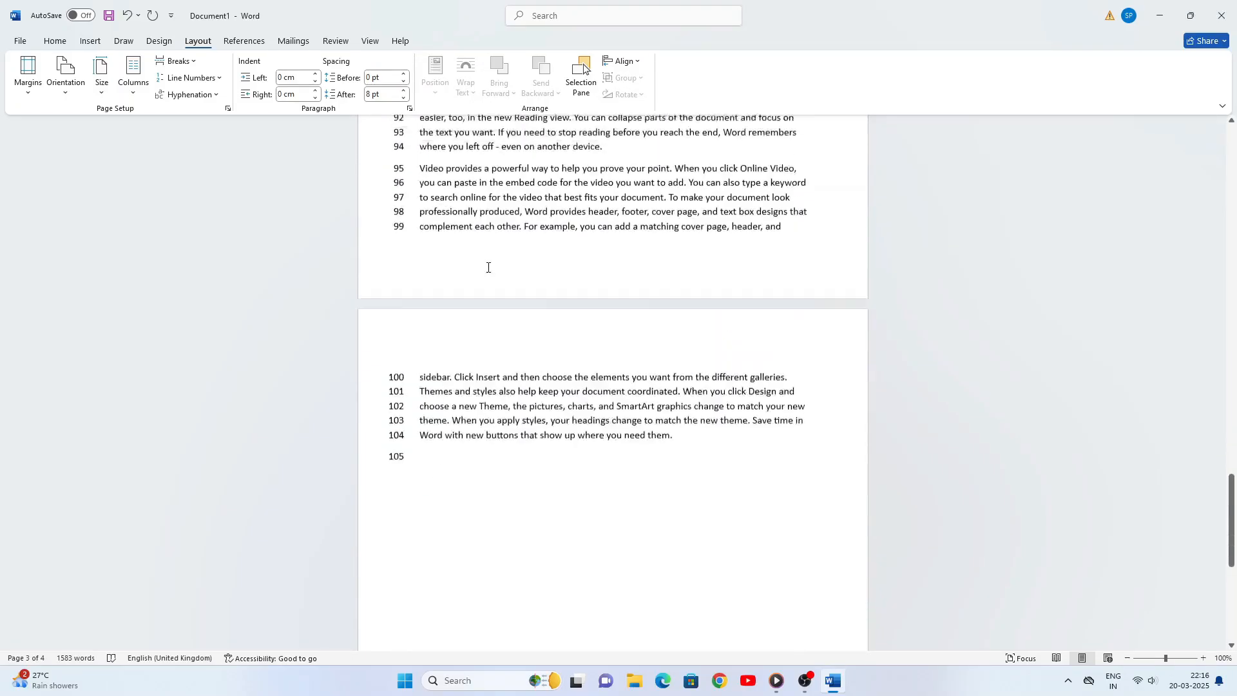
pyautogui.scroll(20, 488, 266)
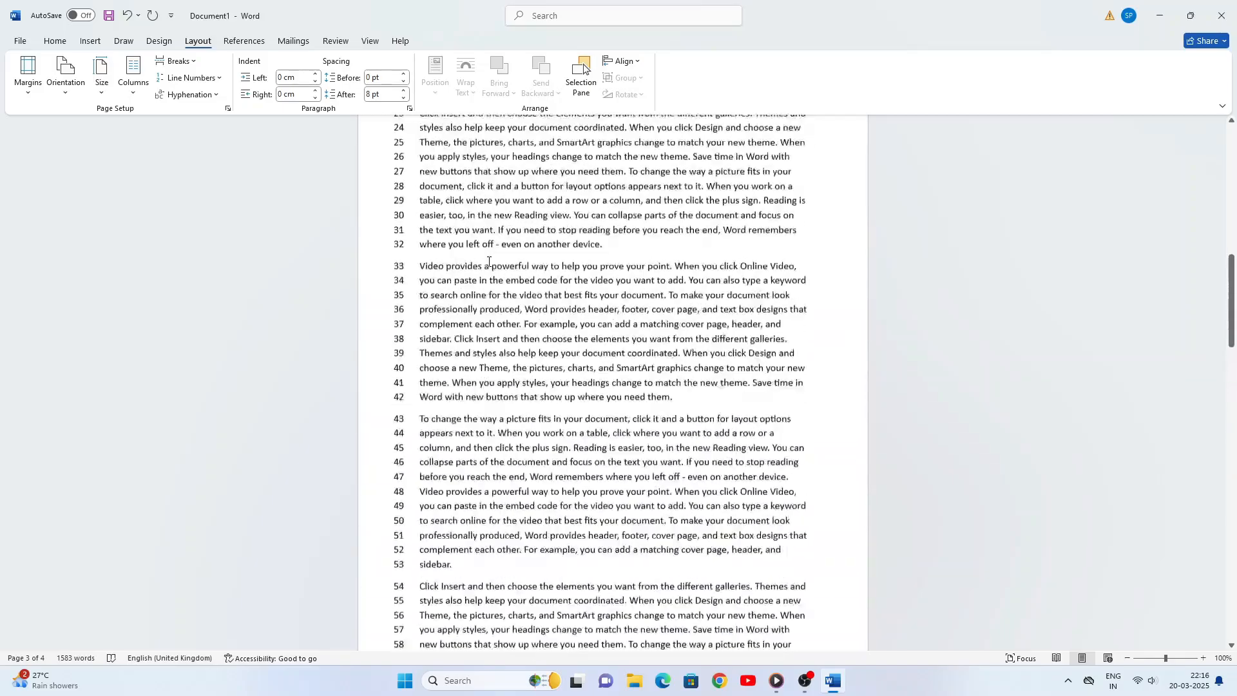
pyautogui.scroll(1, 488, 262)
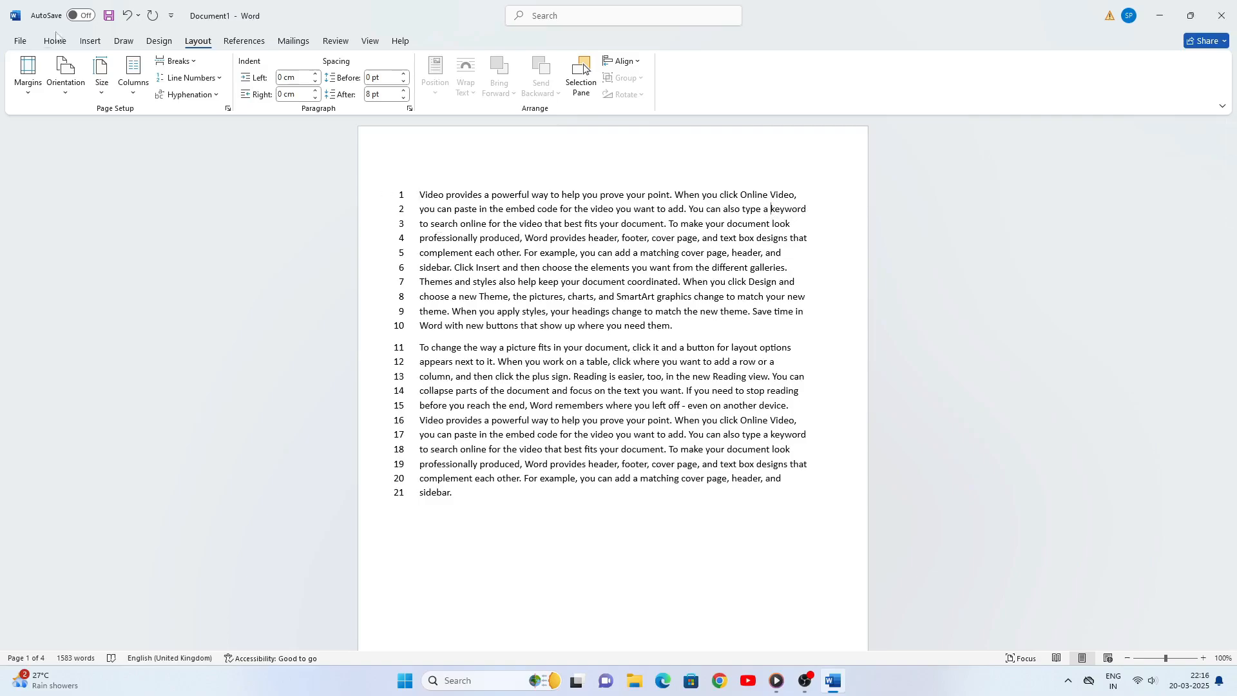
# - Turn on automatic hyphenation for the document and run a manual hyphenation pass
pyautogui.click(219, 97)
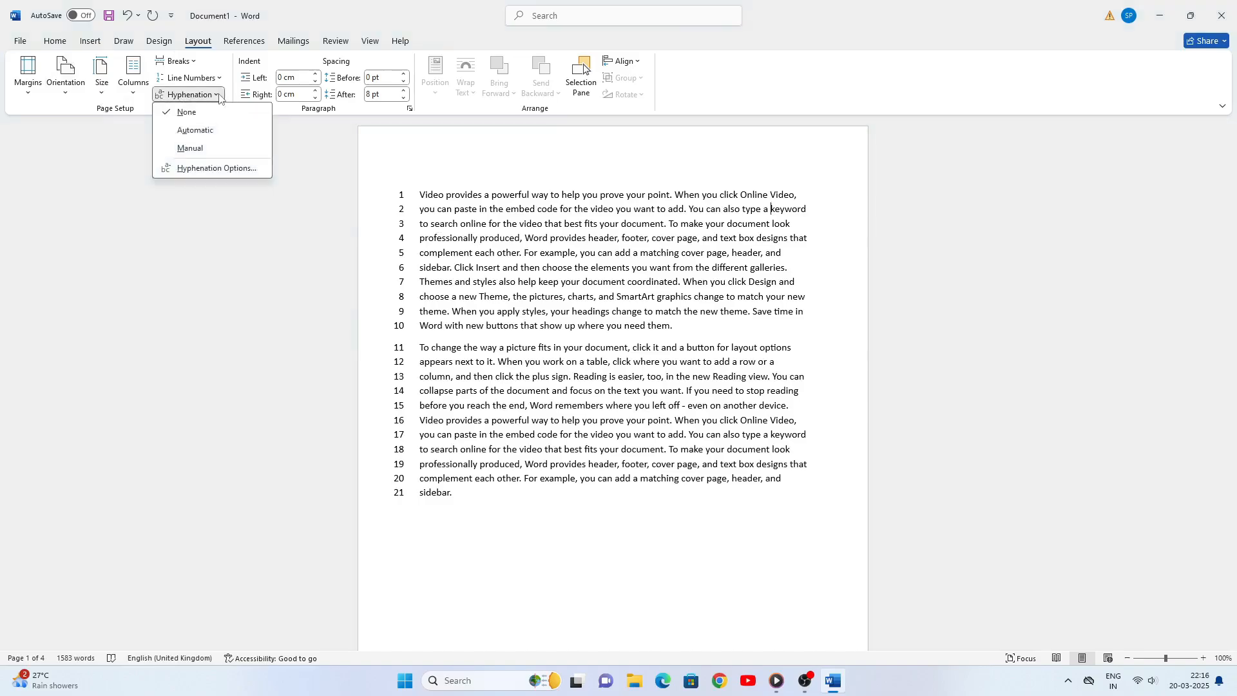
pyautogui.click(202, 132)
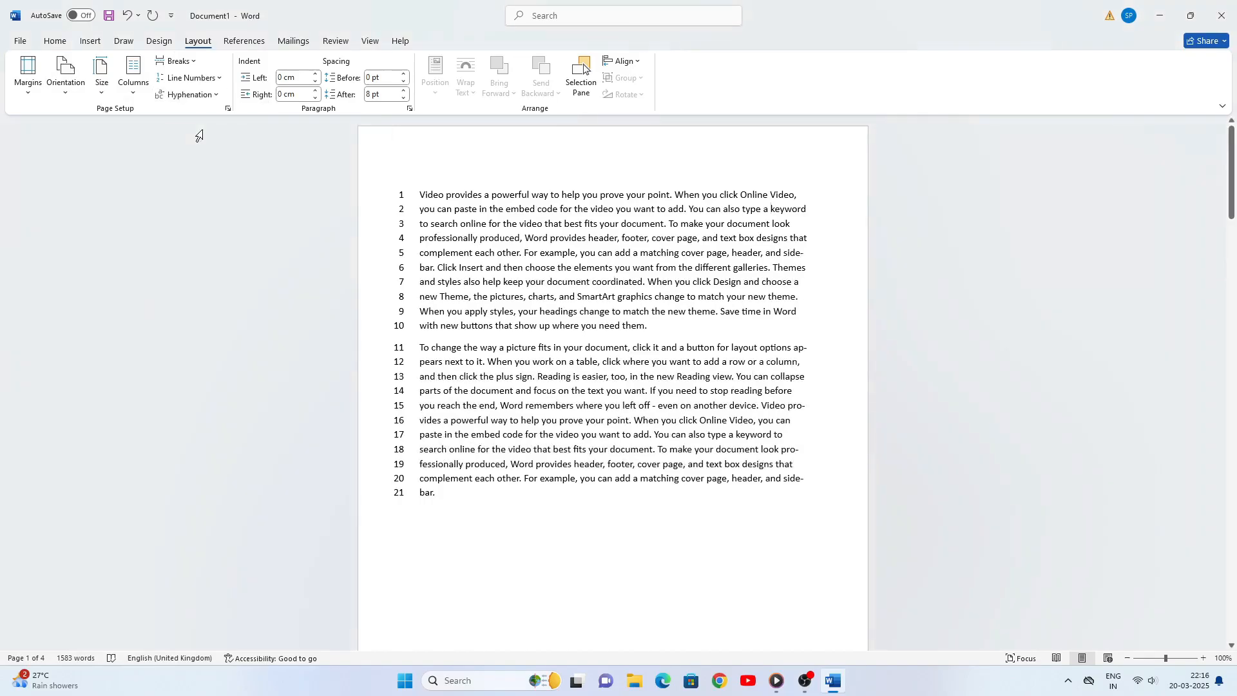
pyautogui.click(217, 95)
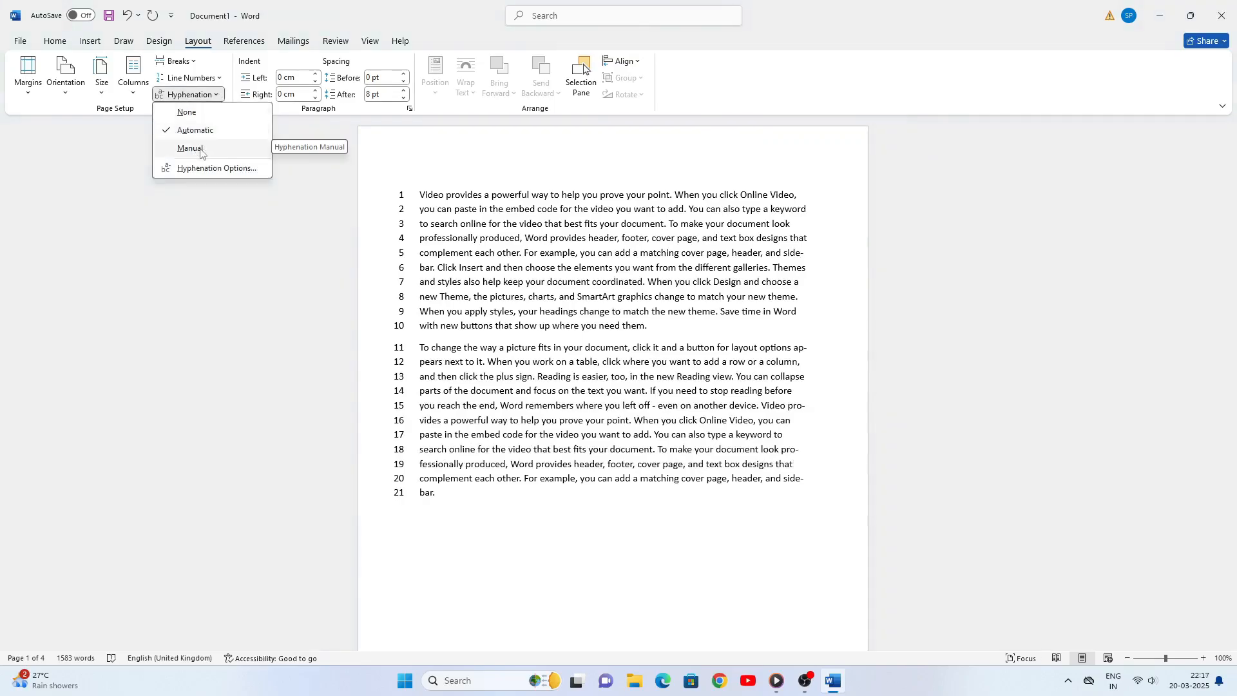
pyautogui.click(225, 151)
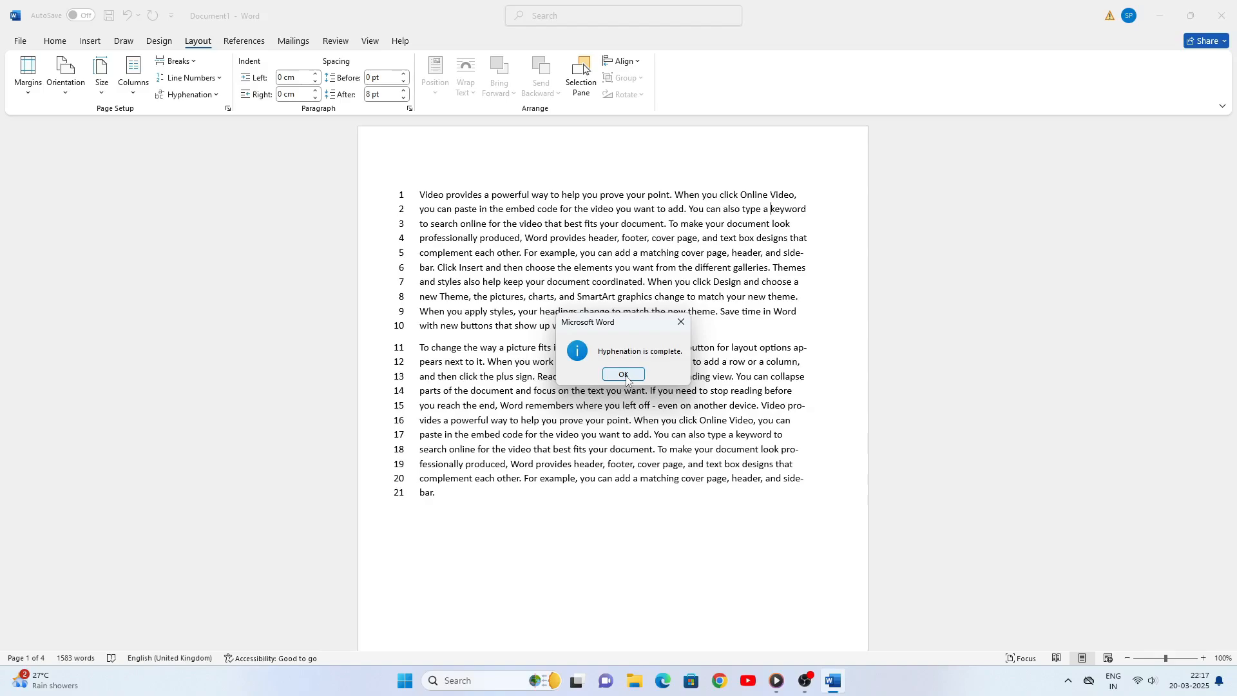
pyautogui.click(624, 375)
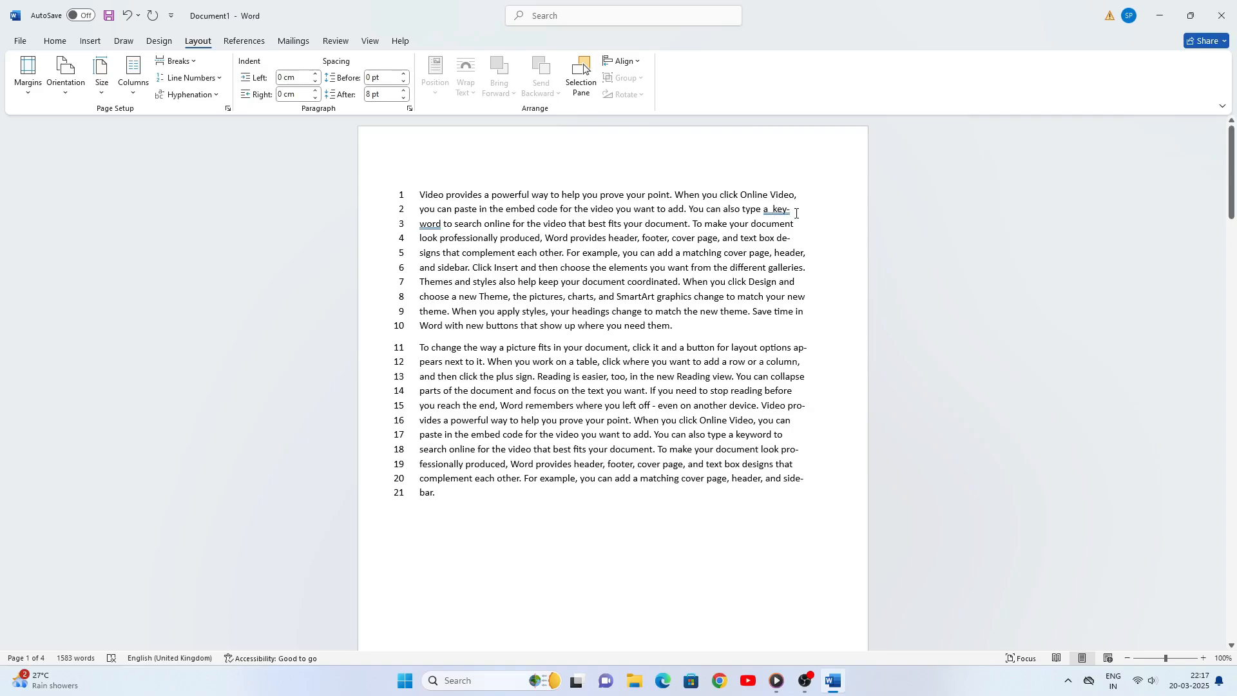
pyautogui.click(218, 95)
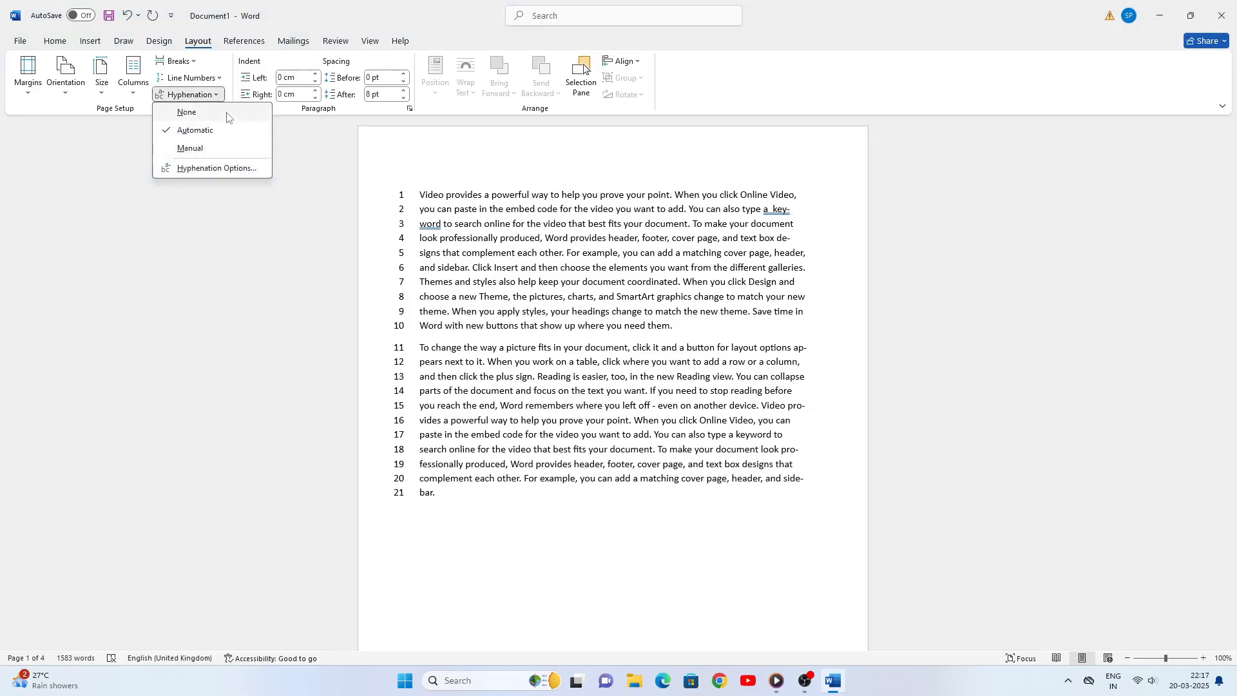
pyautogui.click(222, 95)
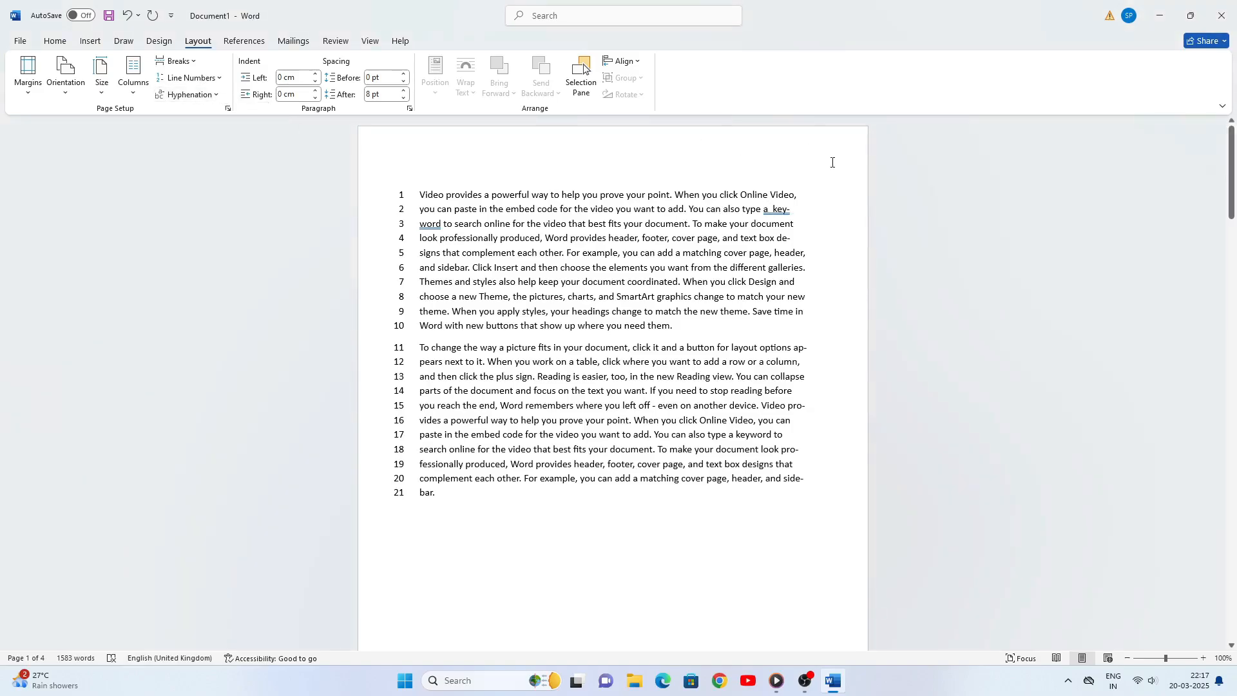